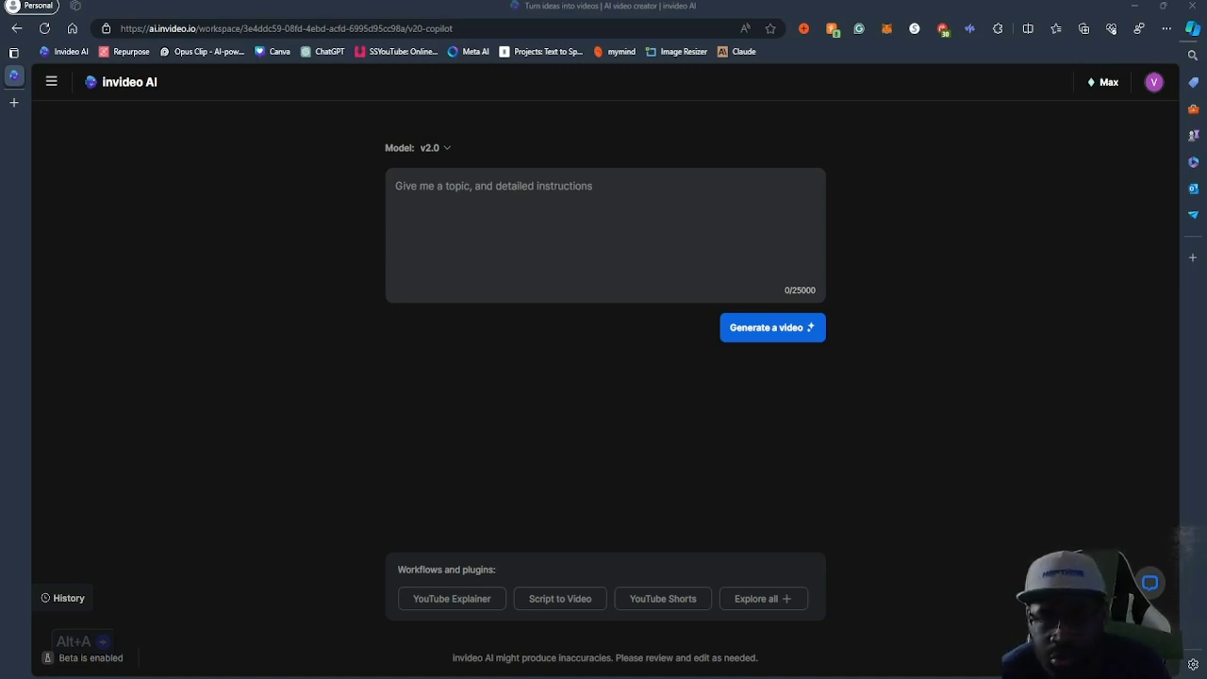
Look through the available workflows, plugins, model versions and the workspace's navigation options
{"action": "left_click", "coordinate": [749, 599]}
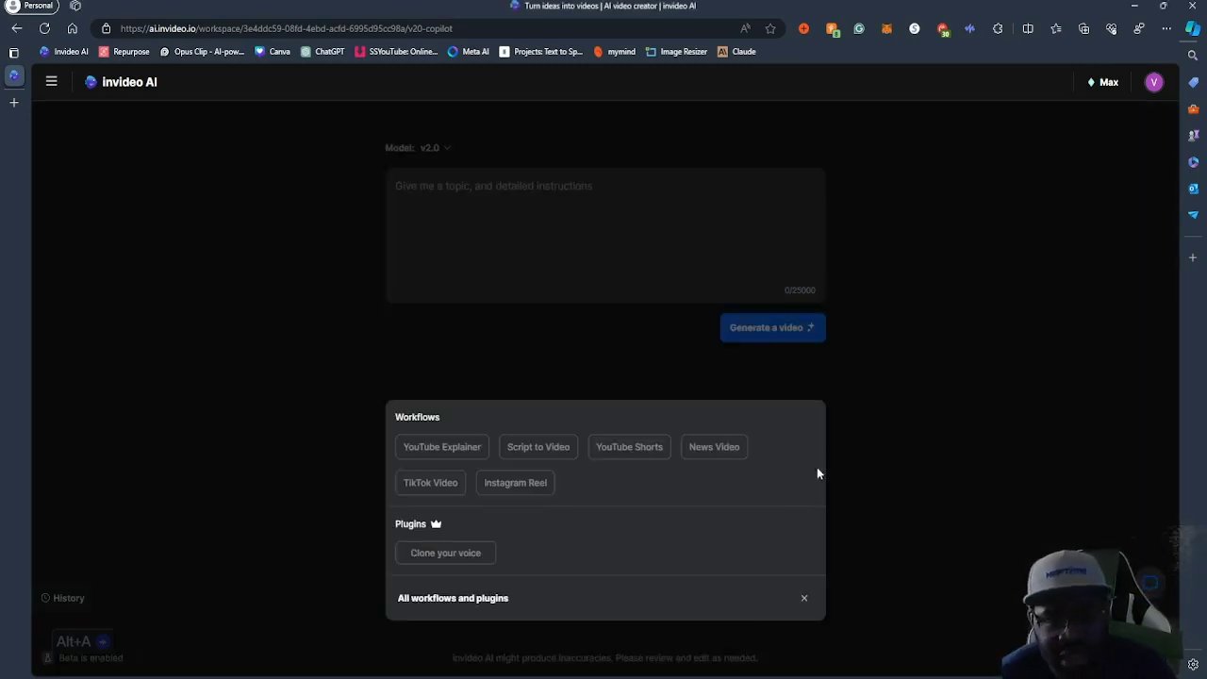
{"action": "left_click", "coordinate": [804, 600]}
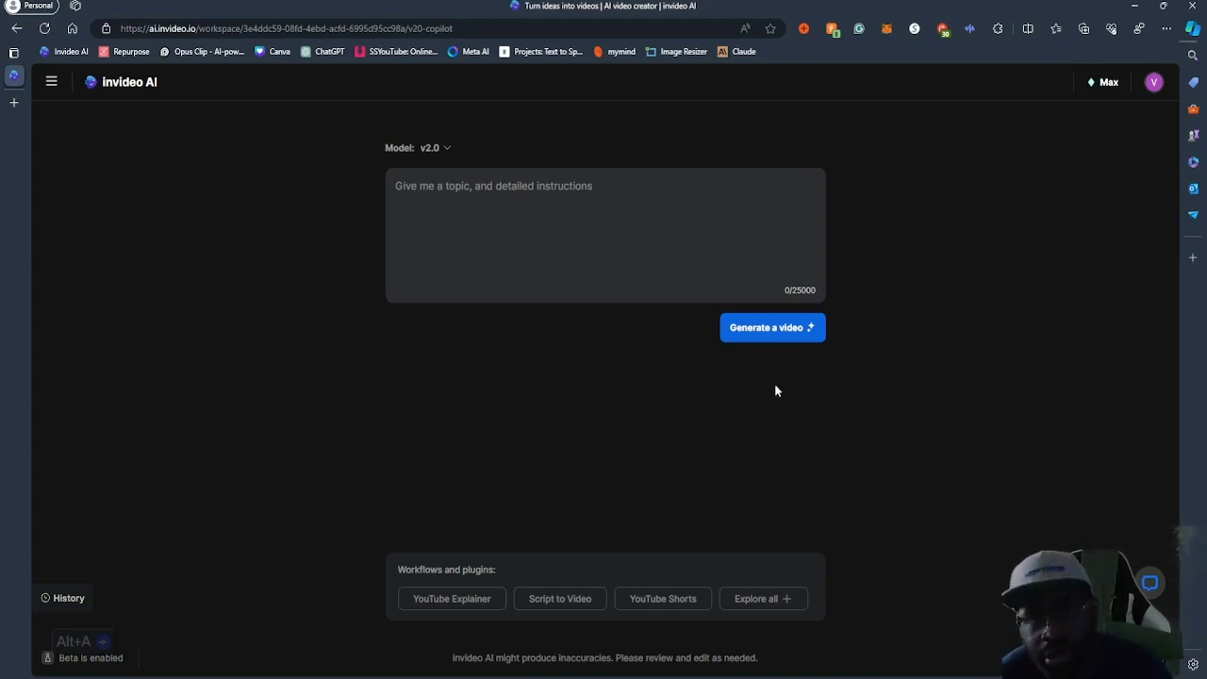
{"action": "left_click", "coordinate": [426, 149]}
{"action": "left_click", "coordinate": [478, 153]}
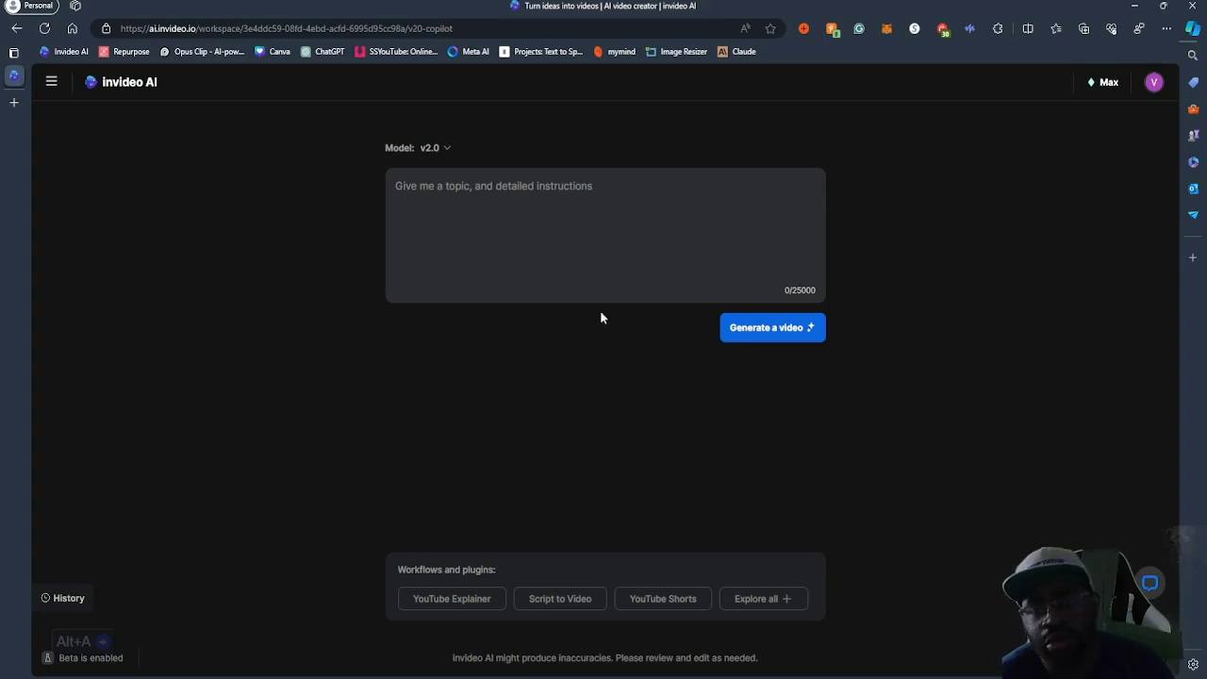
{"action": "left_click", "coordinate": [582, 232]}
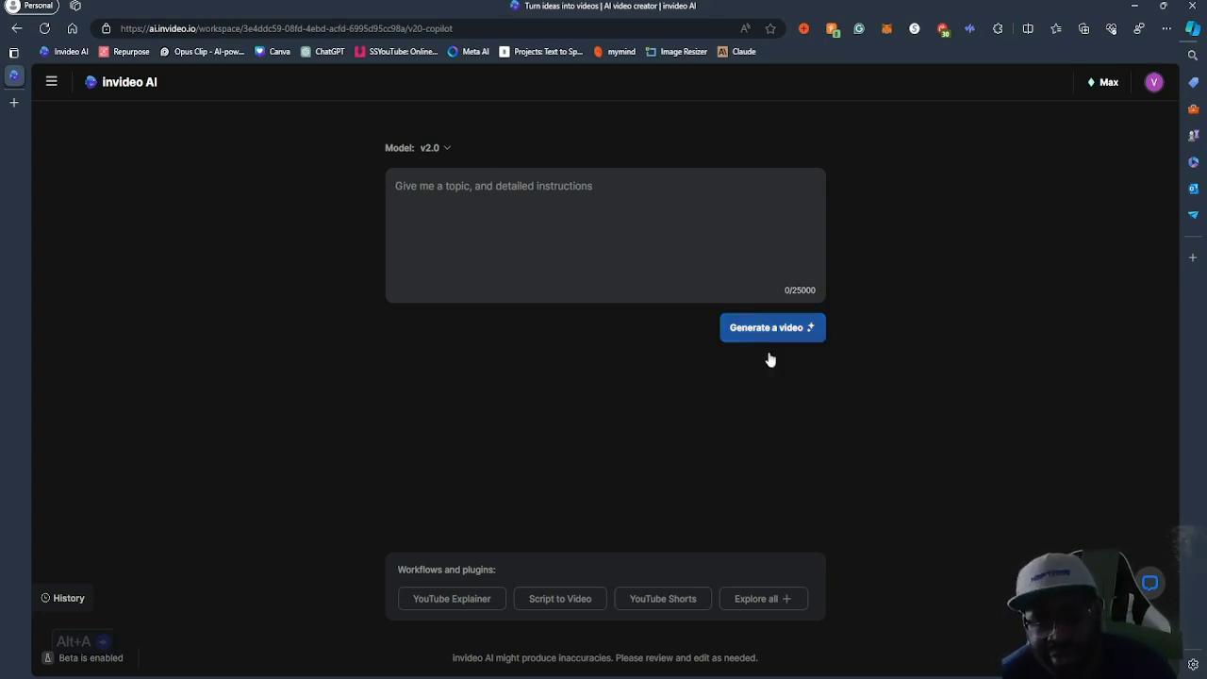
{"action": "left_click", "coordinate": [753, 608]}
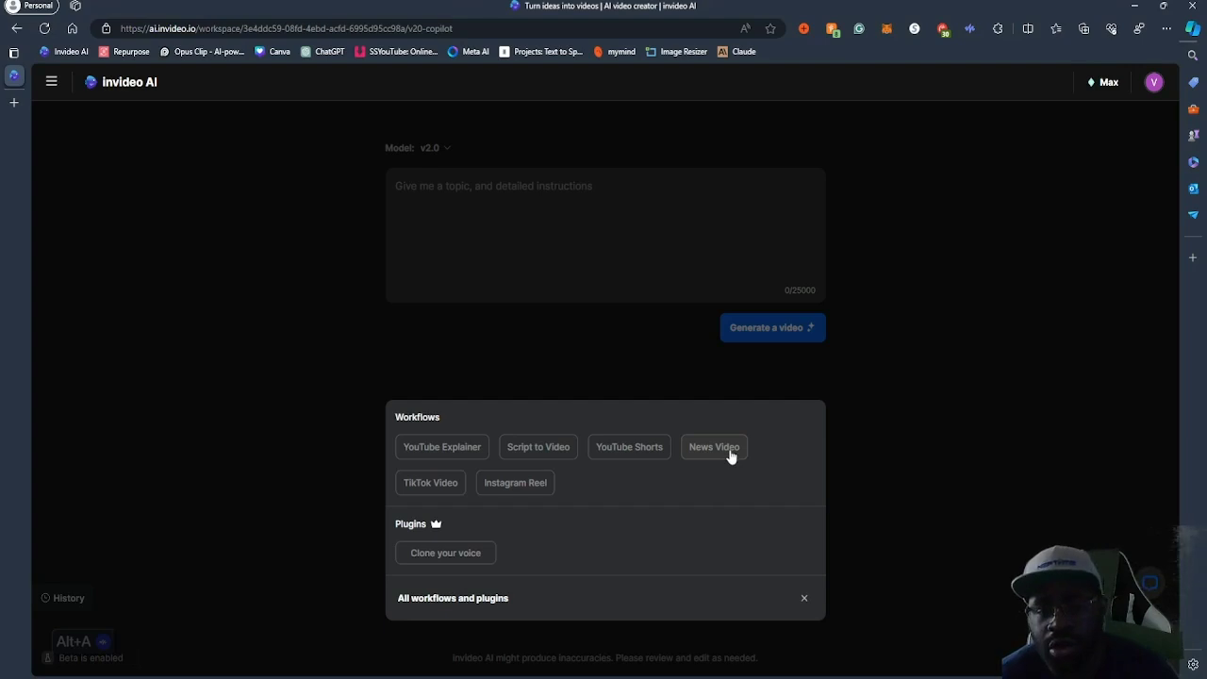
{"action": "left_click", "coordinate": [998, 437]}
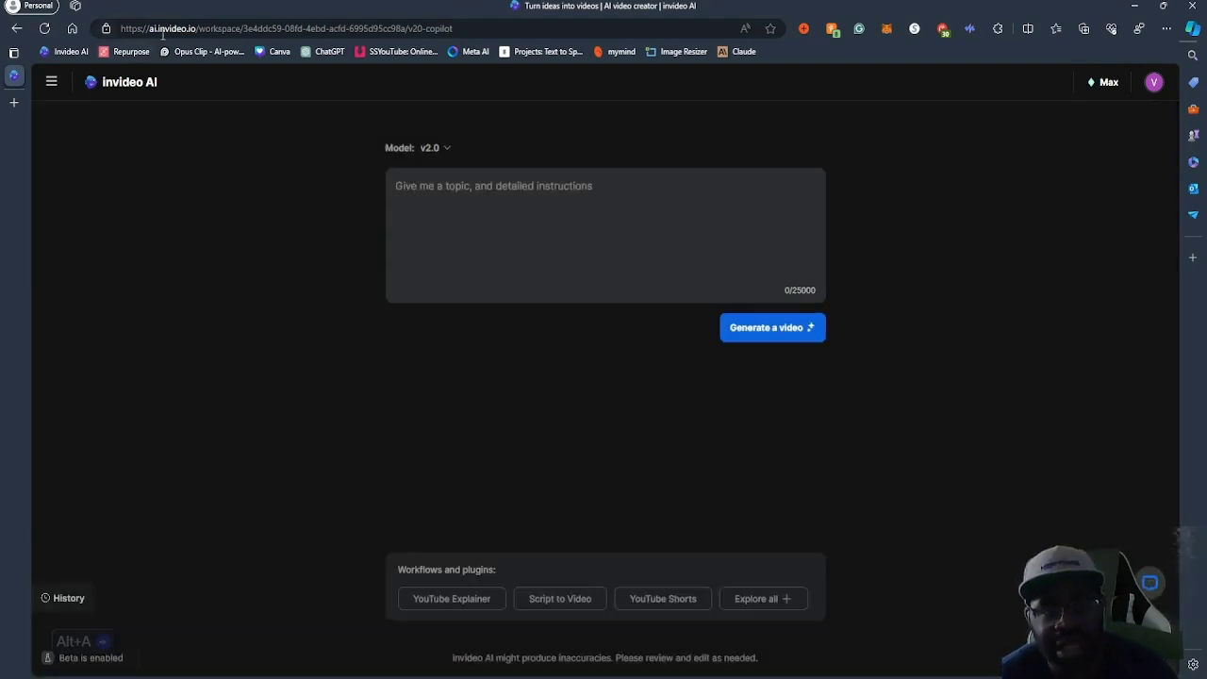
{"action": "left_click", "coordinate": [51, 83]}
{"action": "left_click", "coordinate": [264, 169]}
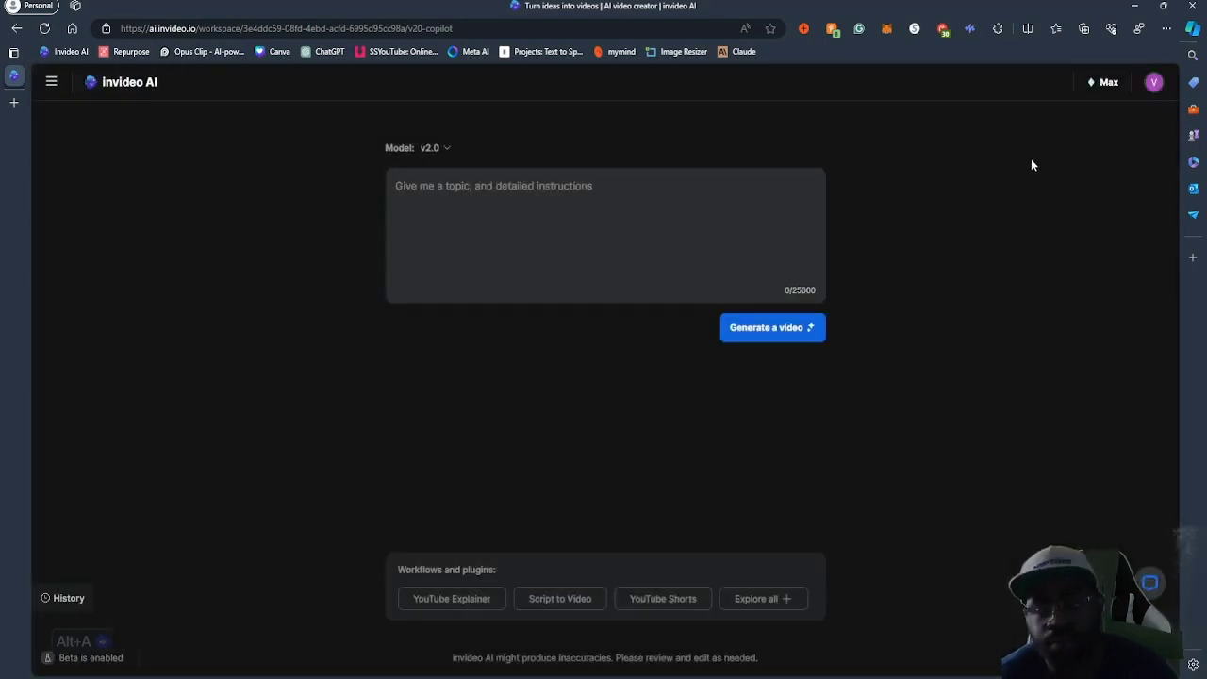
Review the Free, Plus and Max plans on the pricing page, leaving the subscription as it is
{"action": "left_click", "coordinate": [1095, 83]}
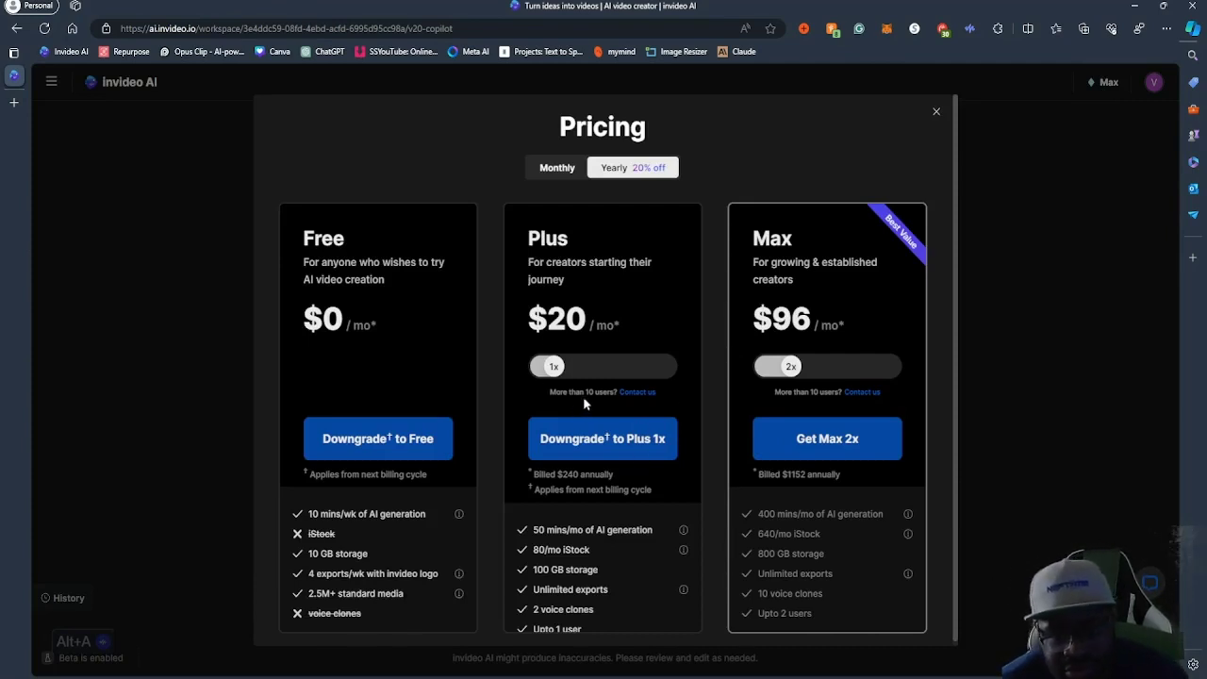
{"action": "scroll", "coordinate": [647, 319], "scroll_direction": "down", "scroll_amount": 1}
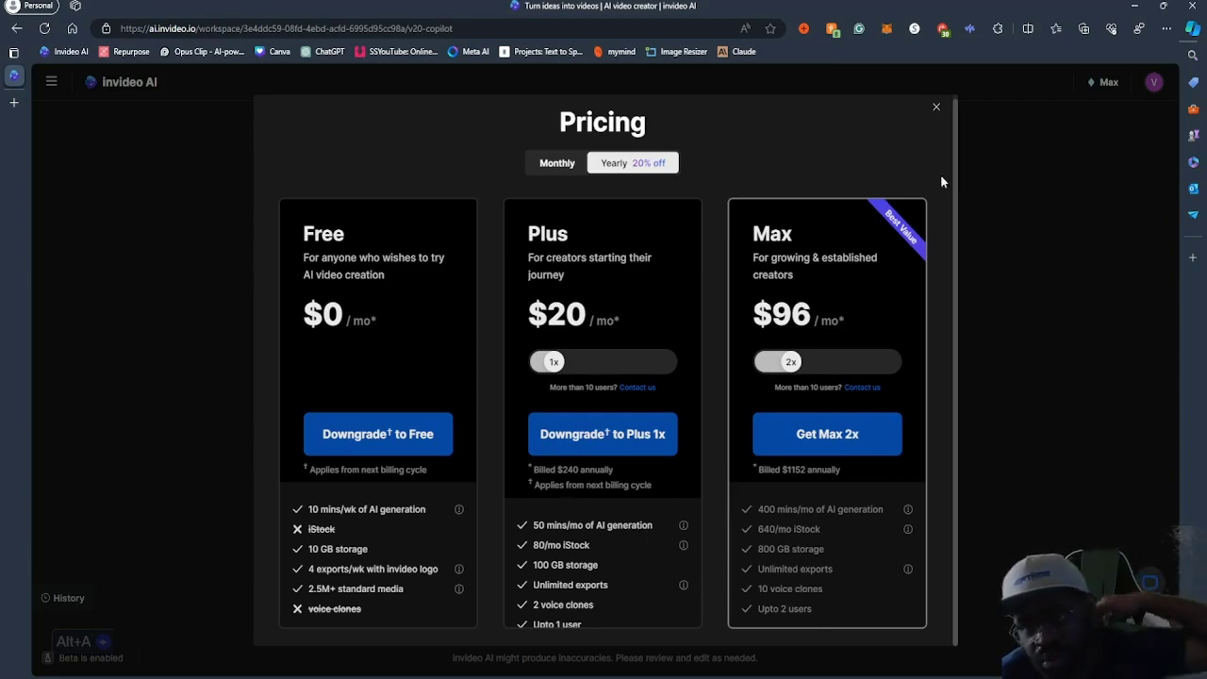
{"action": "left_click", "coordinate": [937, 110]}
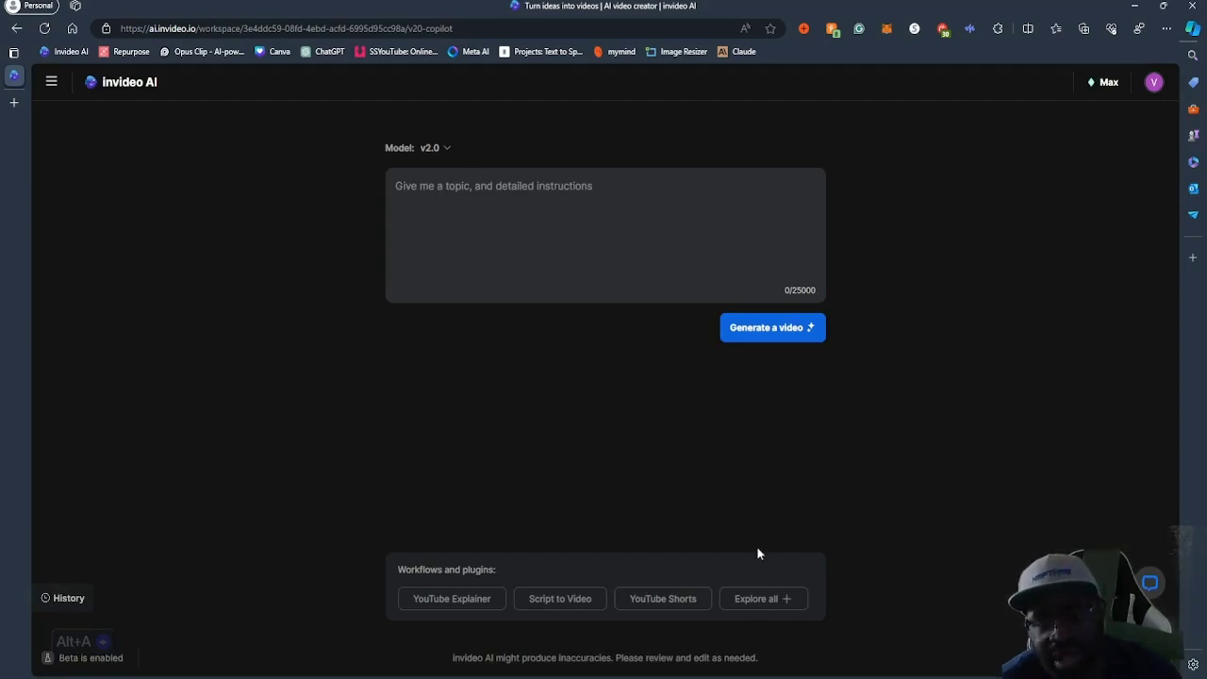
Start a News Video workflow prompt and enter "latest cryptocurrency news" as the subject of the news video
{"action": "left_click", "coordinate": [752, 599]}
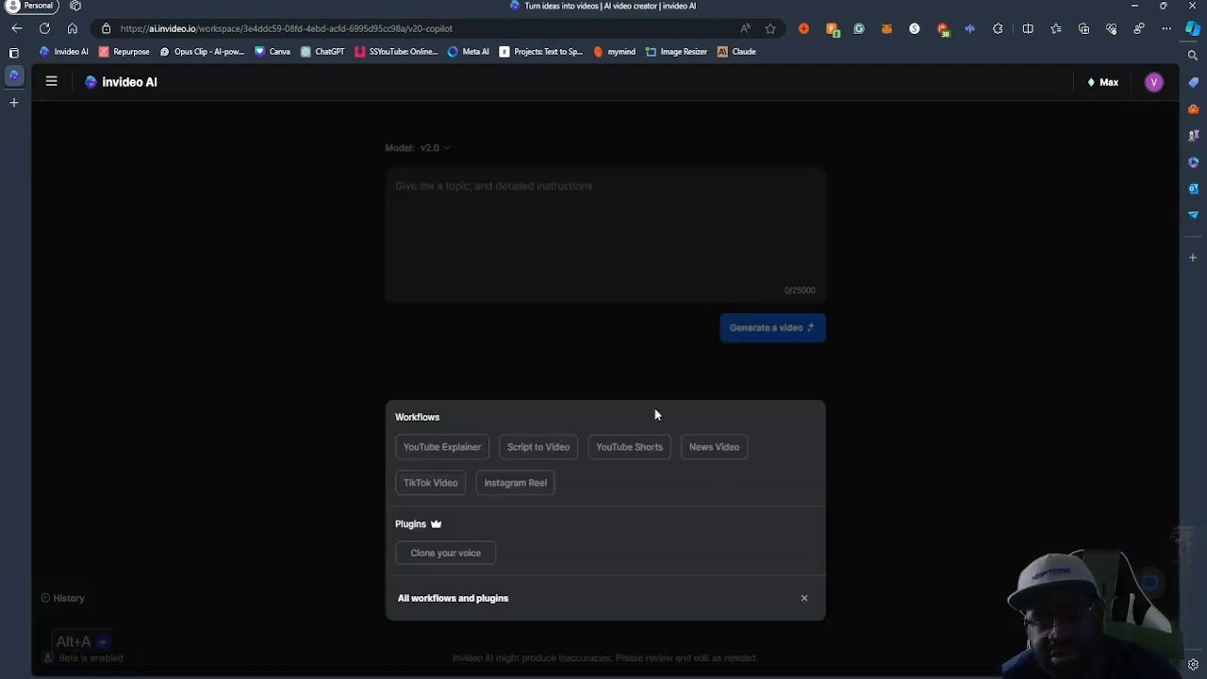
{"action": "left_click", "coordinate": [719, 451]}
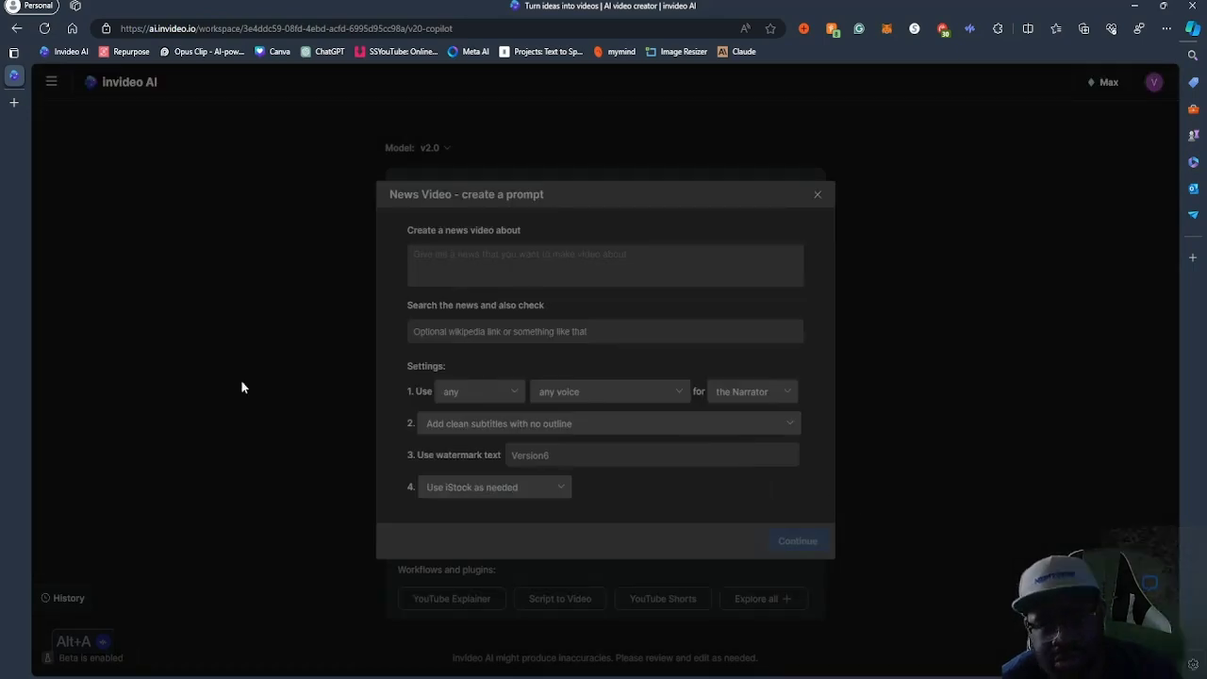
{"action": "left_click", "coordinate": [625, 250]}
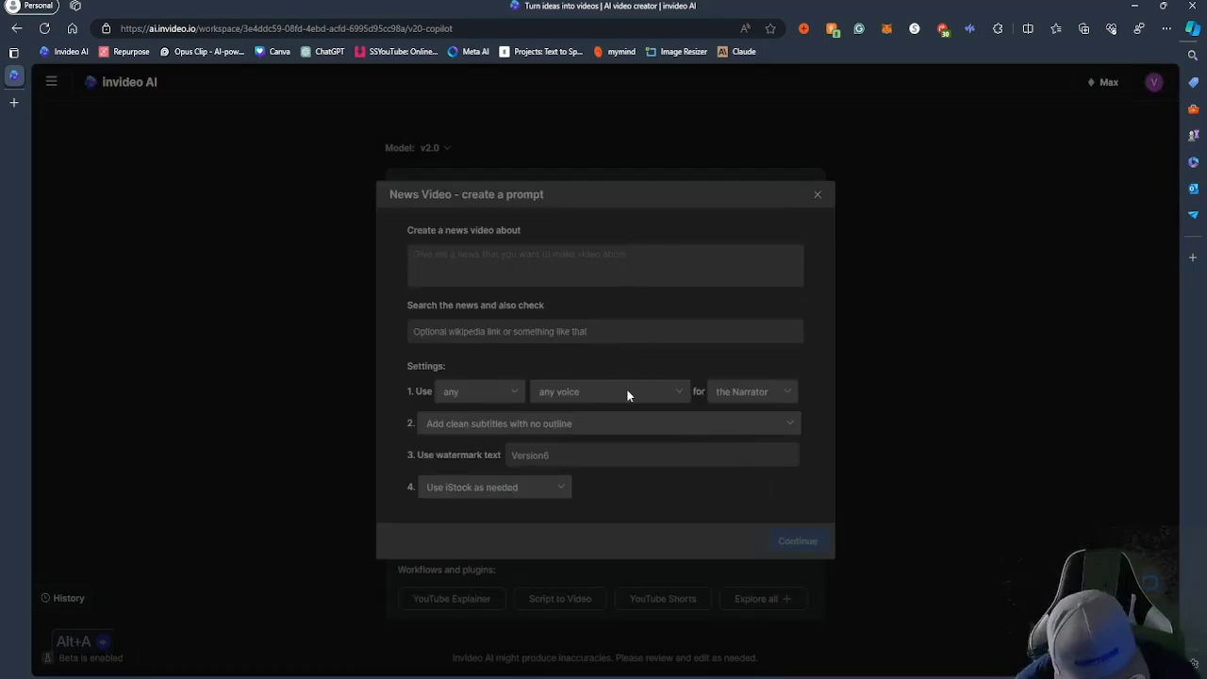
{"action": "type", "text": "latest "}
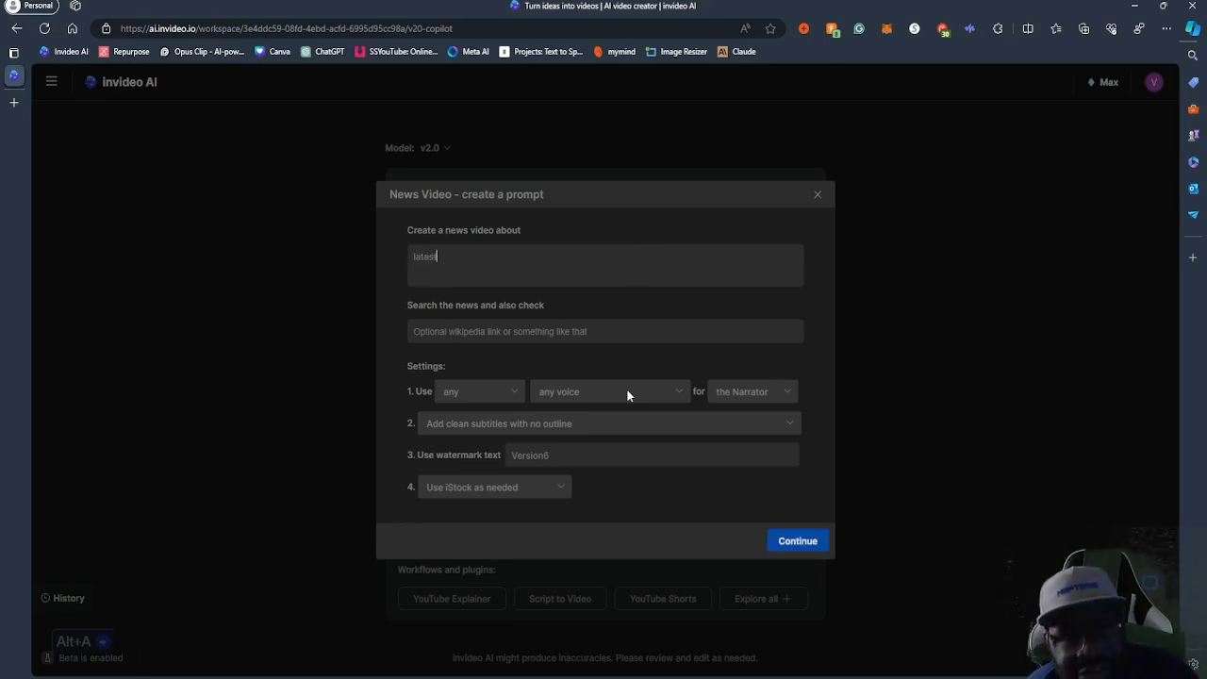
{"action": "type", "text": "cry"}
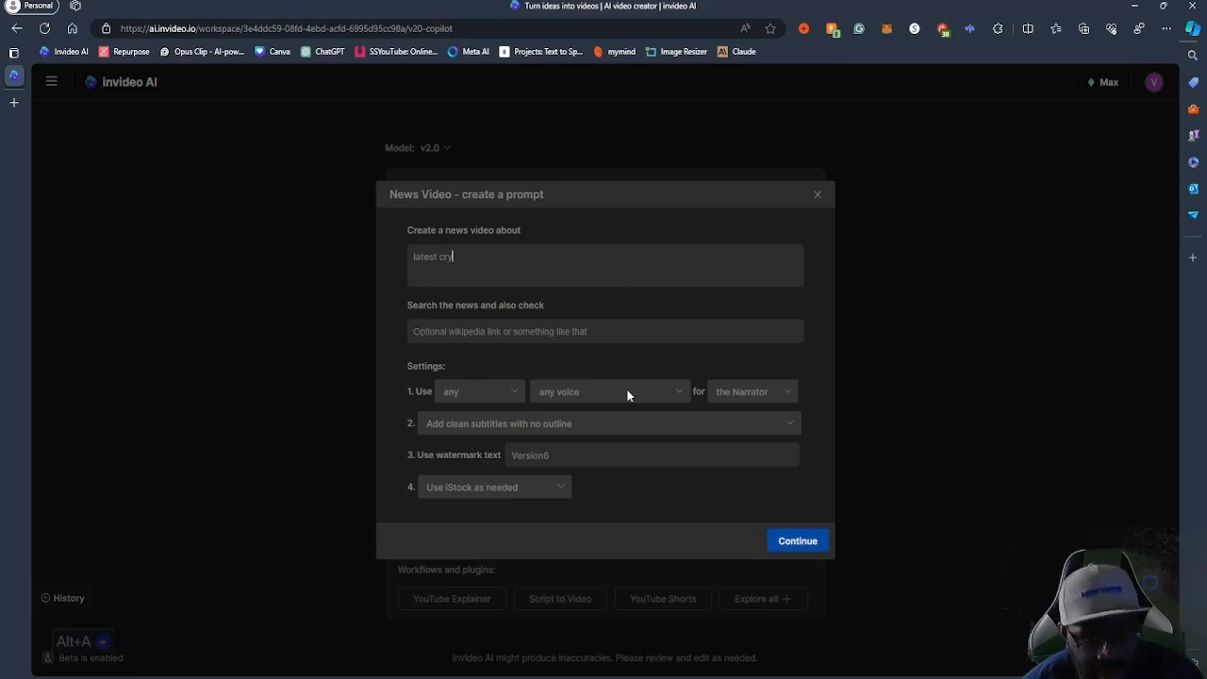
{"action": "type", "text": "pto"}
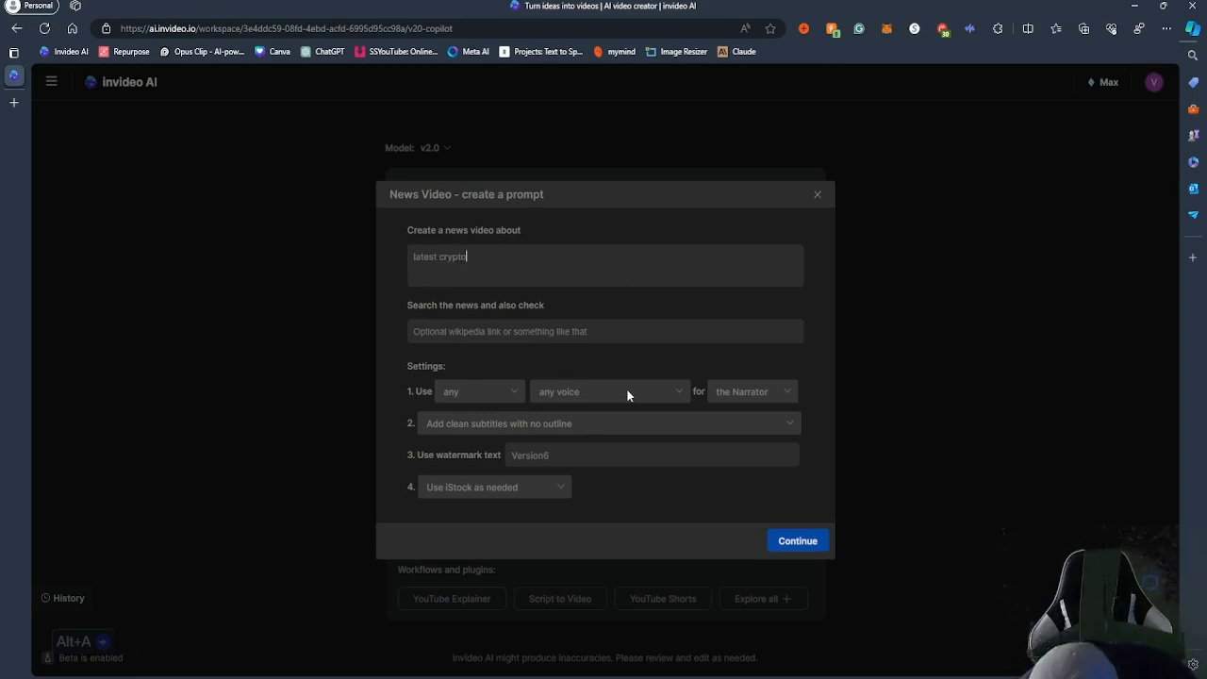
{"action": "type", "text": "curre"}
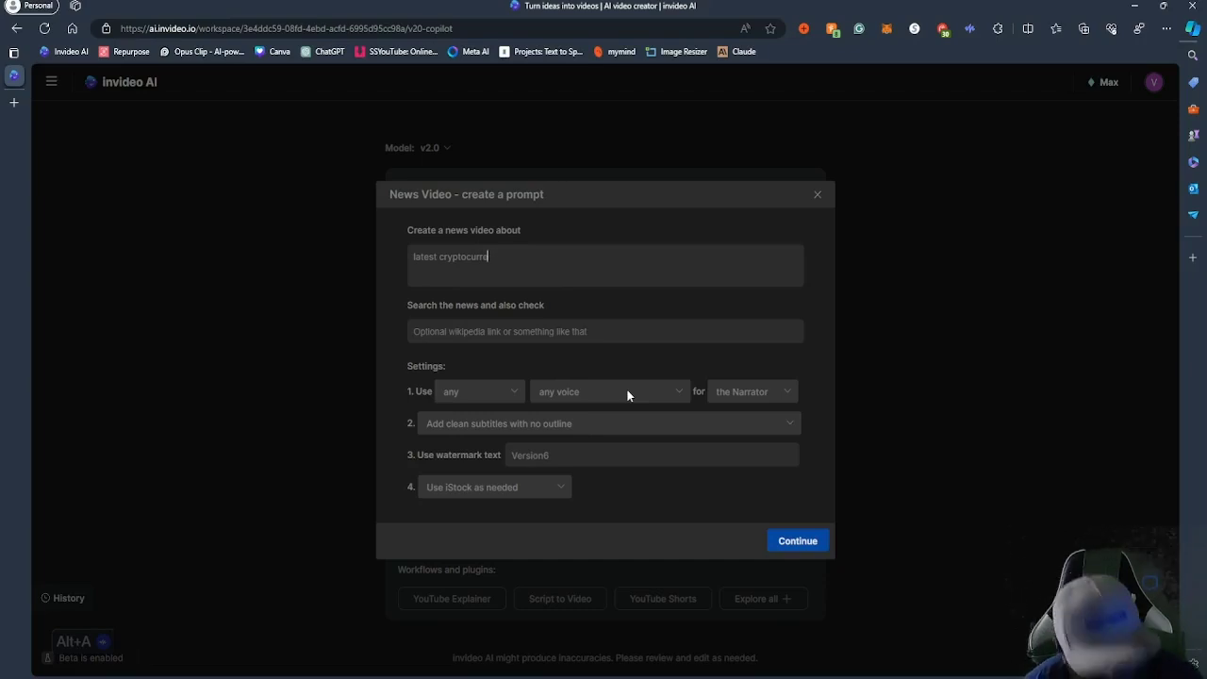
{"action": "type", "text": "ncy newsz9-"}
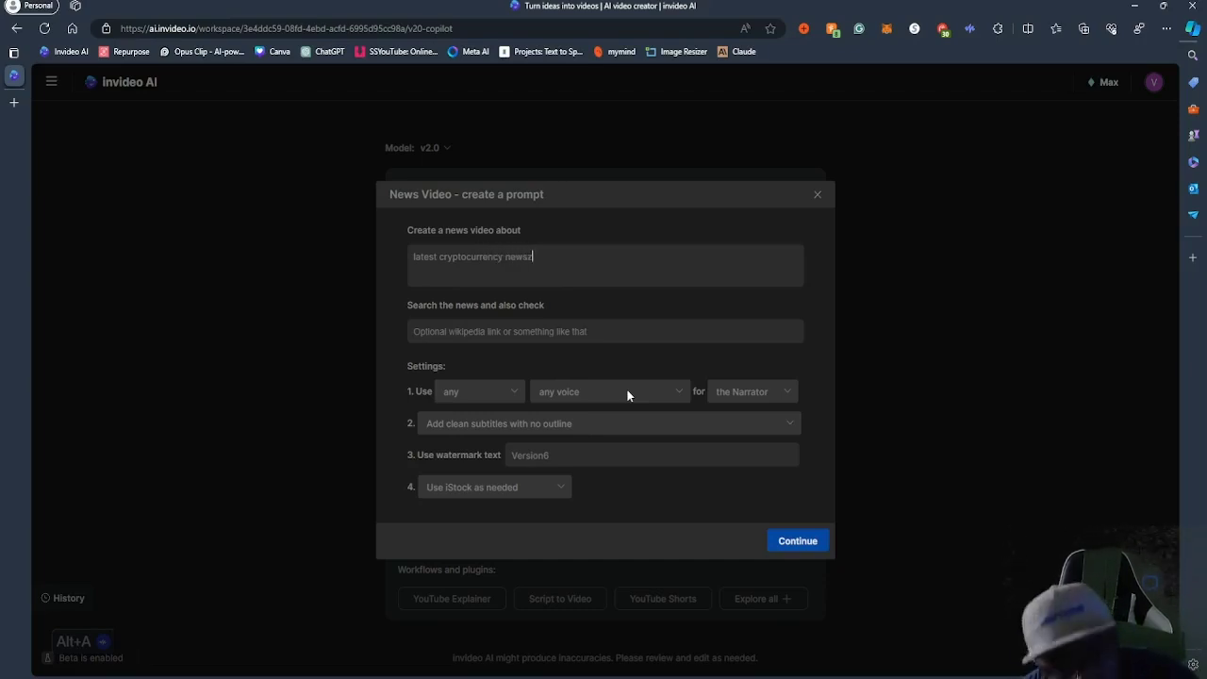
{"action": "key", "text": "BackSpace"}
{"action": "key", "text": "BackSpace"}
{"action": "key", "text": "BackSpace"}
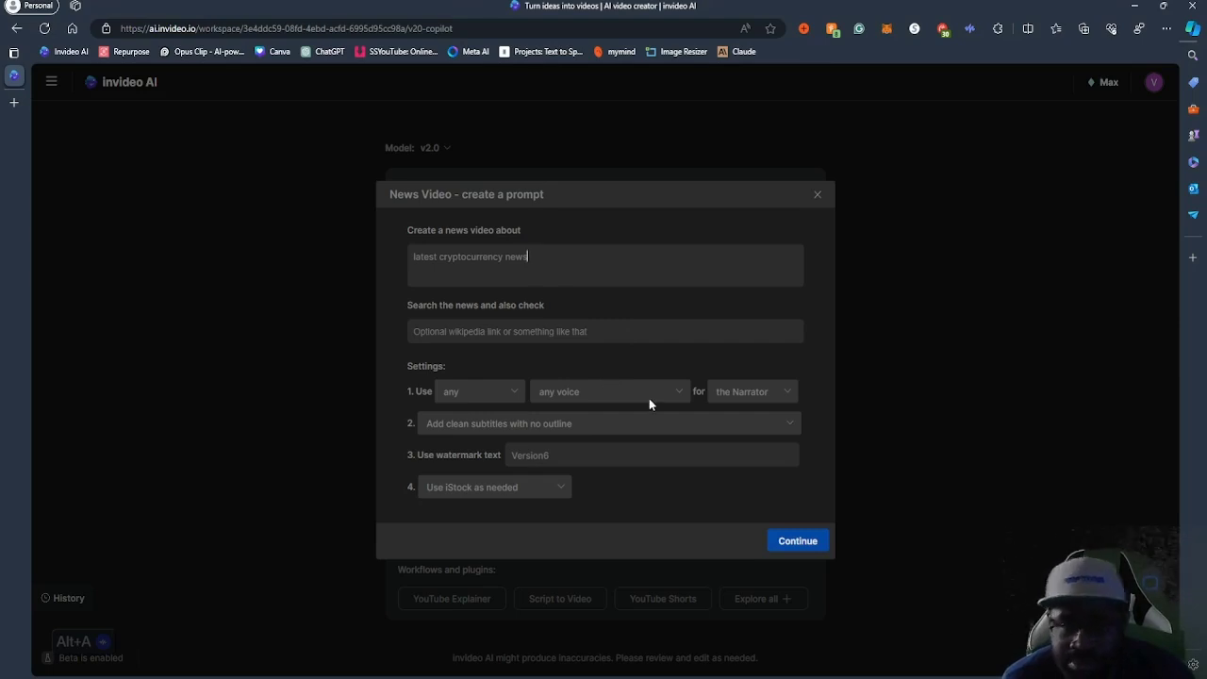
{"action": "left_click", "coordinate": [516, 391]}
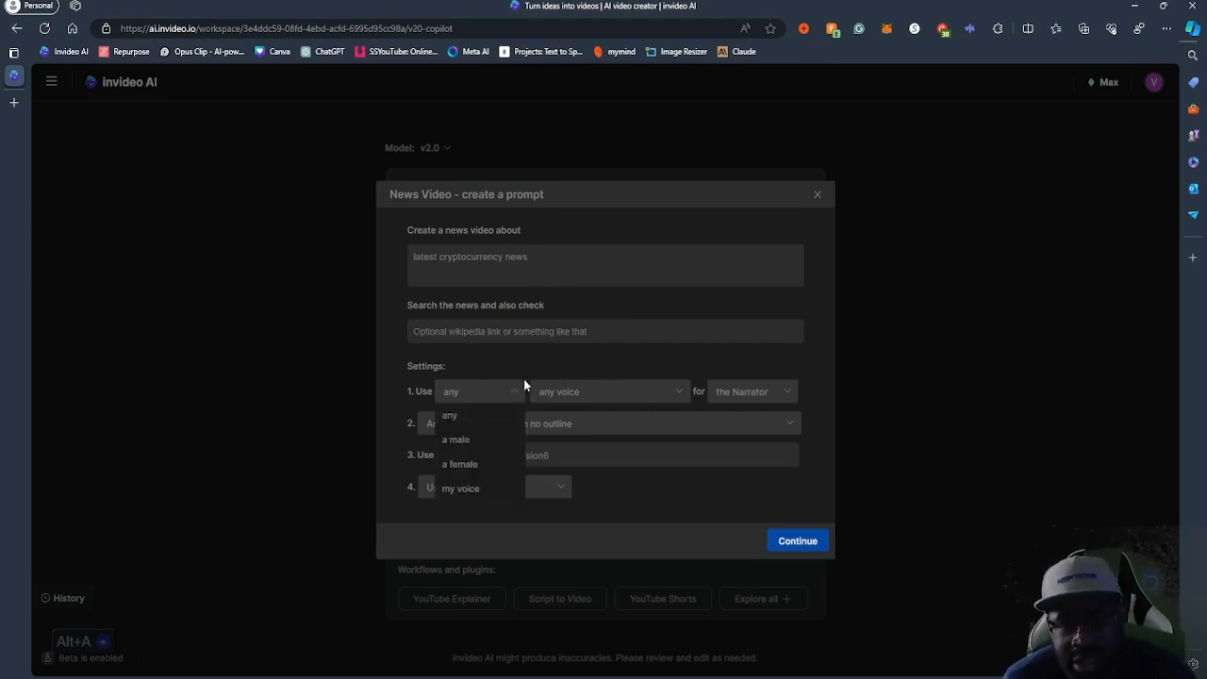
{"action": "left_click", "coordinate": [471, 487]}
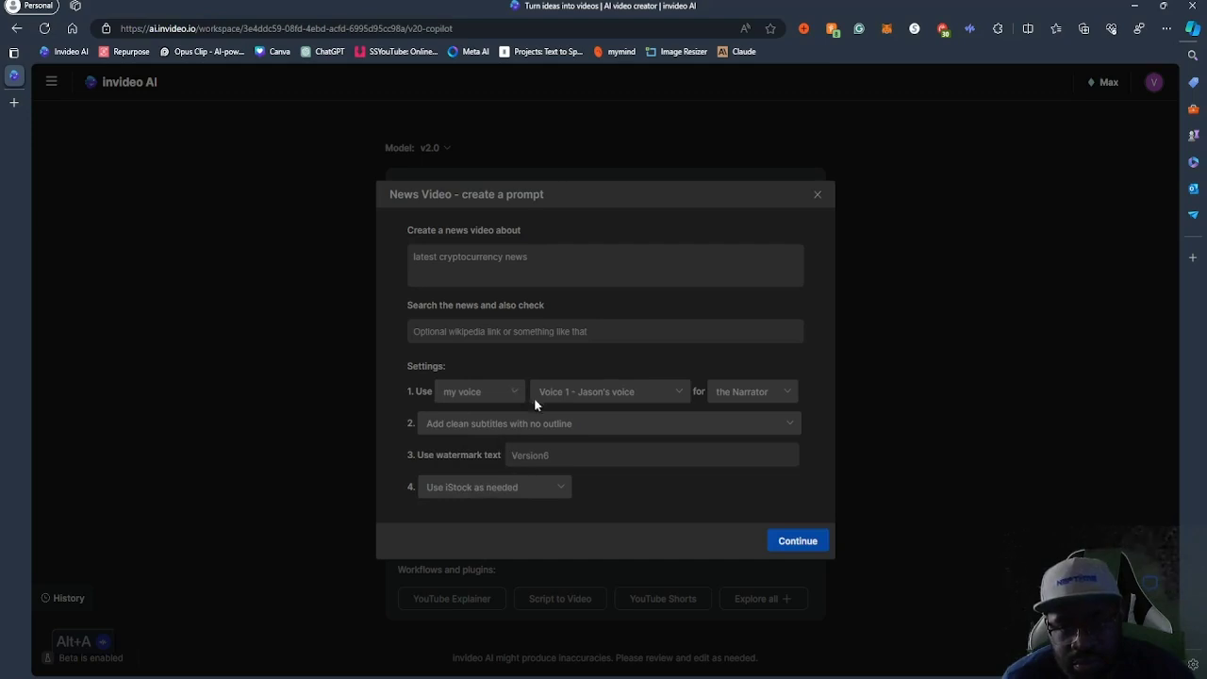
{"action": "left_click", "coordinate": [604, 388]}
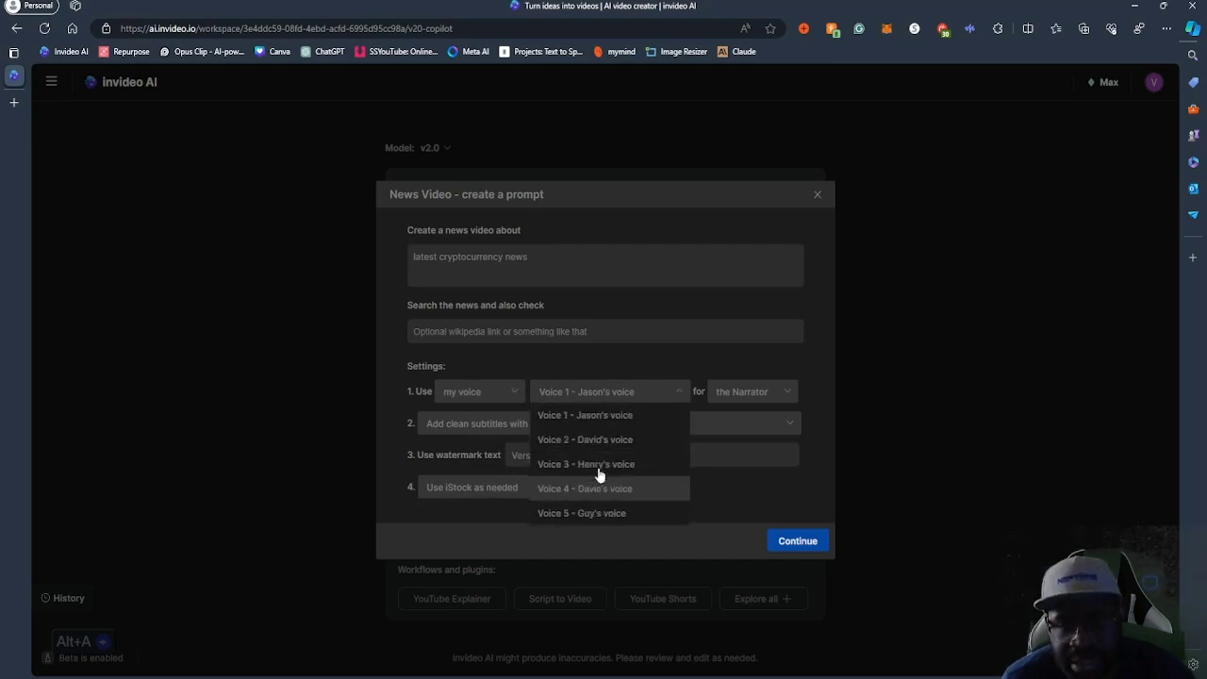
{"action": "left_click", "coordinate": [709, 367]}
Set the voice type in the news video settings to "a male"
{"action": "left_click", "coordinate": [485, 394]}
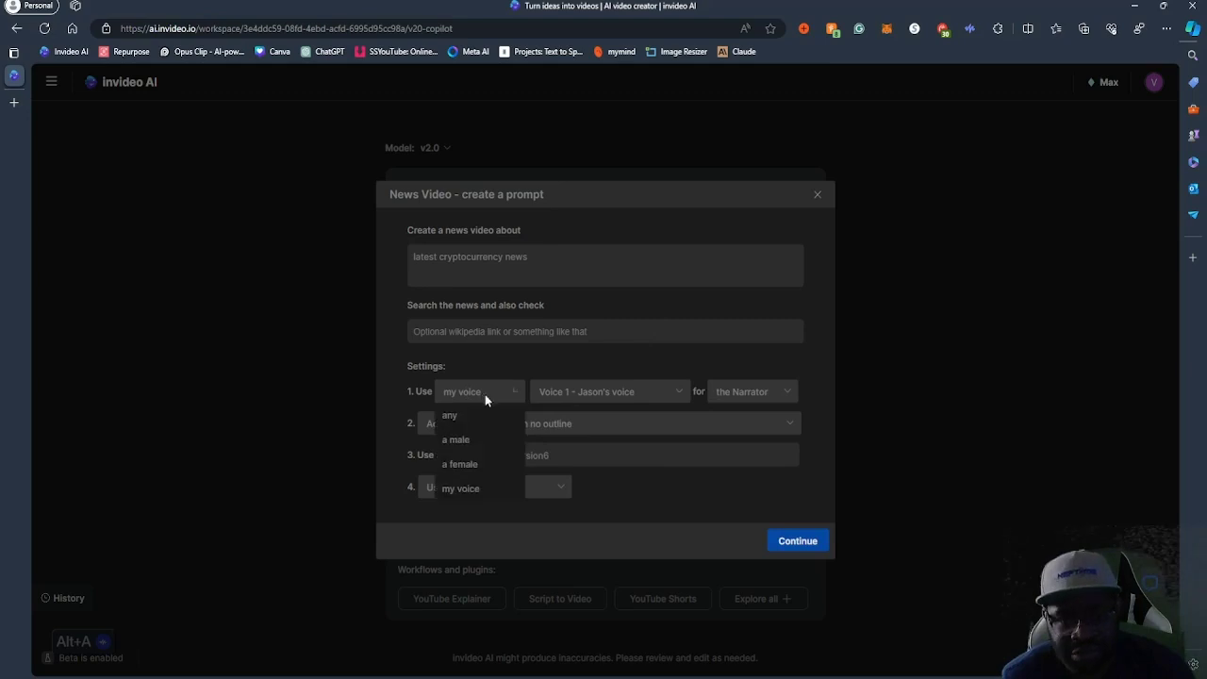
{"action": "left_click", "coordinate": [460, 441]}
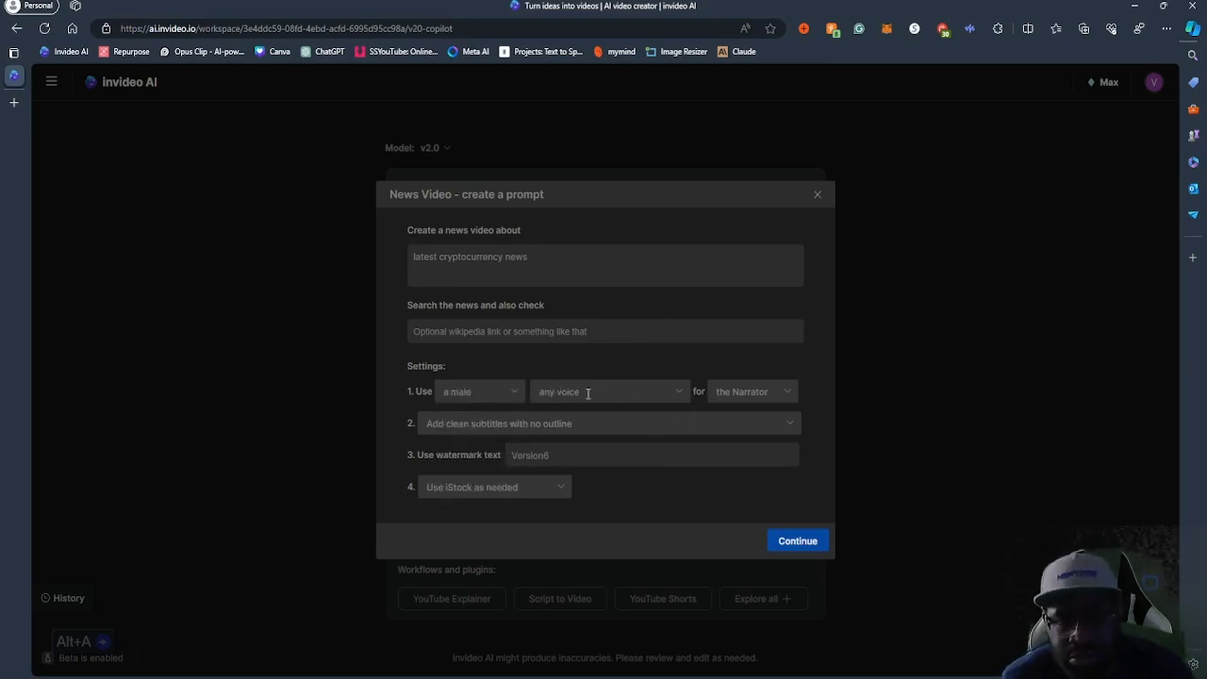
Examine the accents and languages offered for the male voice, from American to Russian, without choosing a different one
{"action": "left_click", "coordinate": [679, 391]}
{"action": "scroll", "coordinate": [651, 449], "scroll_direction": "down", "scroll_amount": 2}
{"action": "scroll", "coordinate": [652, 448], "scroll_direction": "up", "scroll_amount": 3}
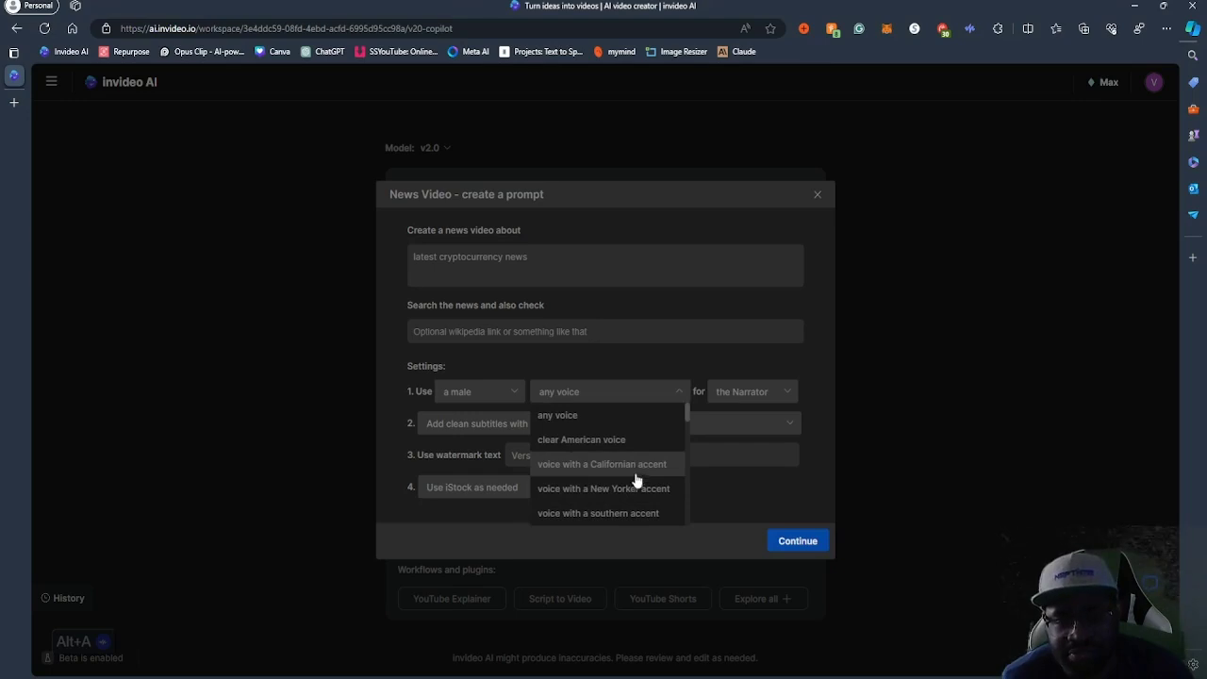
{"action": "scroll", "coordinate": [618, 467], "scroll_direction": "down", "scroll_amount": 2}
{"action": "scroll", "coordinate": [596, 509], "scroll_direction": "down", "scroll_amount": 3}
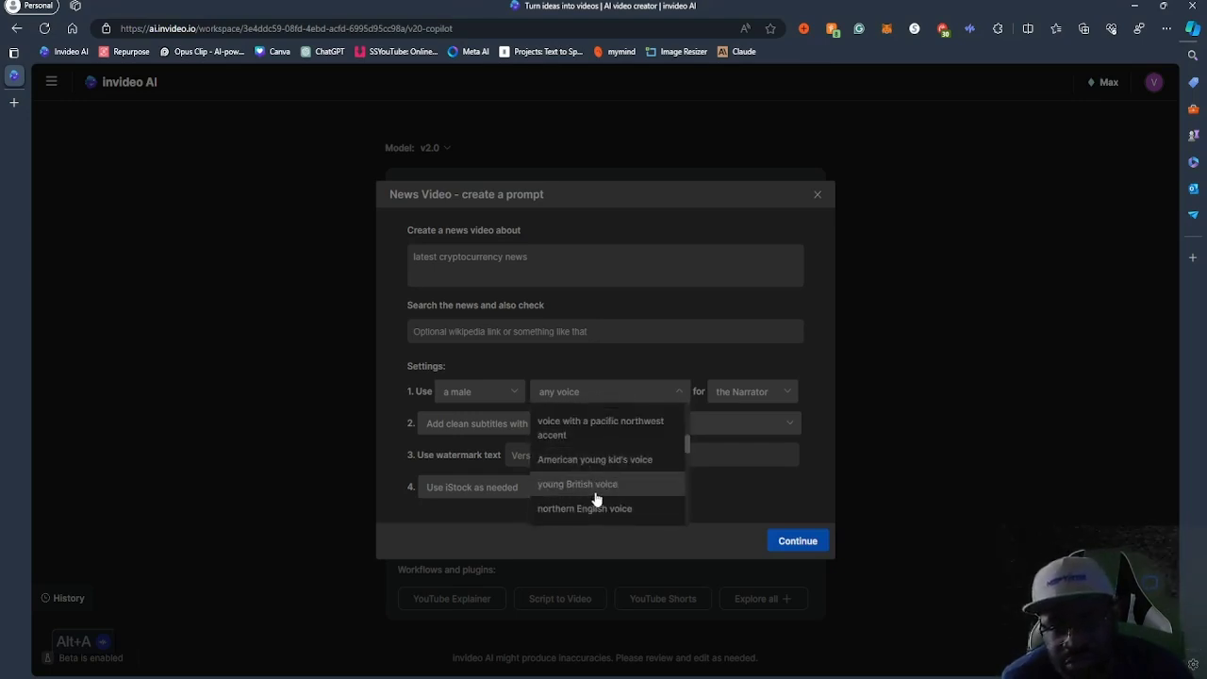
{"action": "scroll", "coordinate": [599, 476], "scroll_direction": "down", "scroll_amount": 3}
{"action": "scroll", "coordinate": [596, 475], "scroll_direction": "down", "scroll_amount": 5}
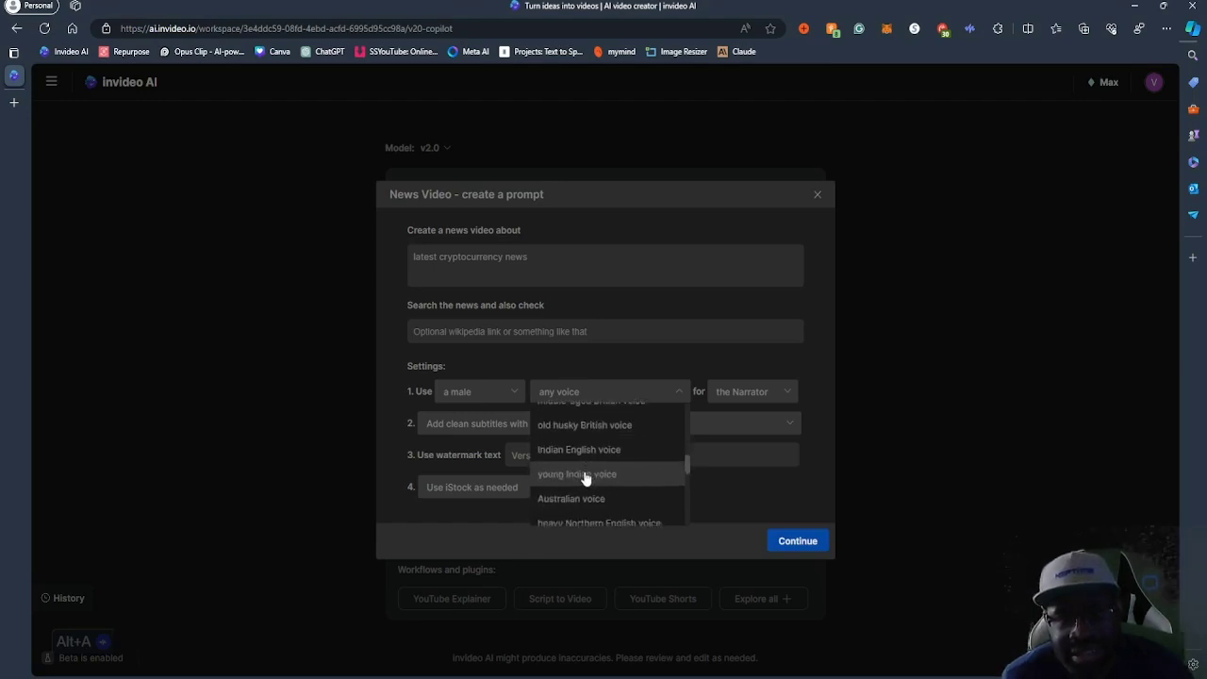
{"action": "scroll", "coordinate": [579, 431], "scroll_direction": "down", "scroll_amount": 5}
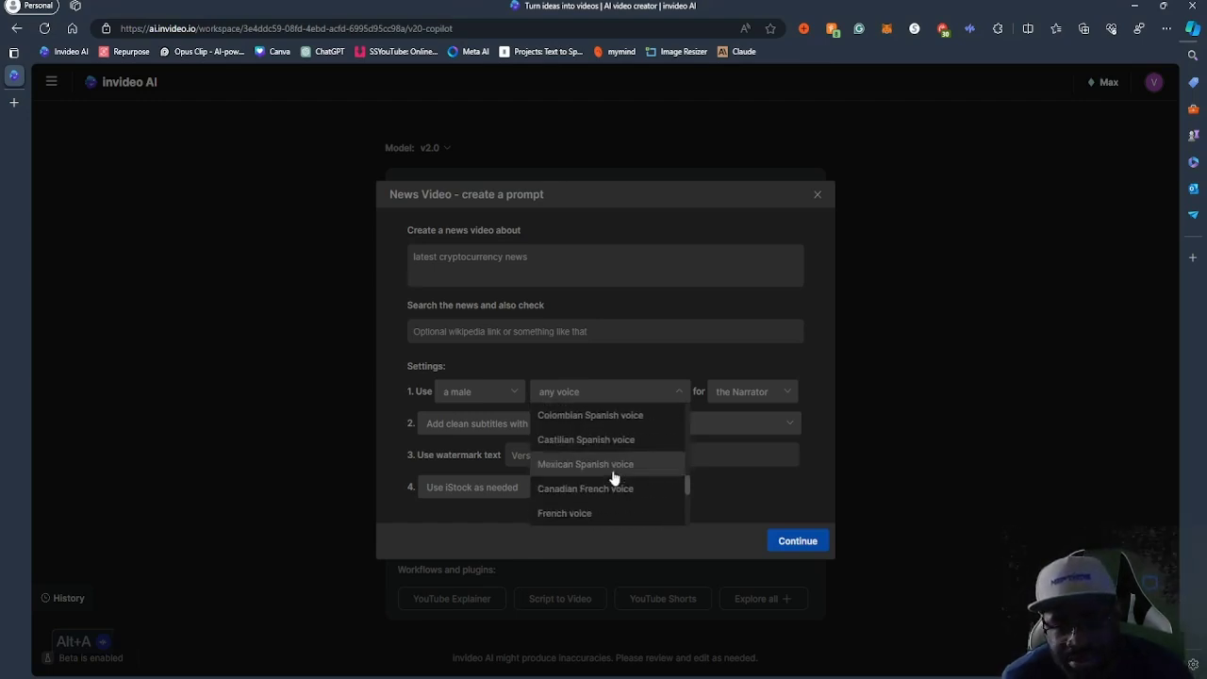
{"action": "scroll", "coordinate": [592, 467], "scroll_direction": "up", "scroll_amount": 5}
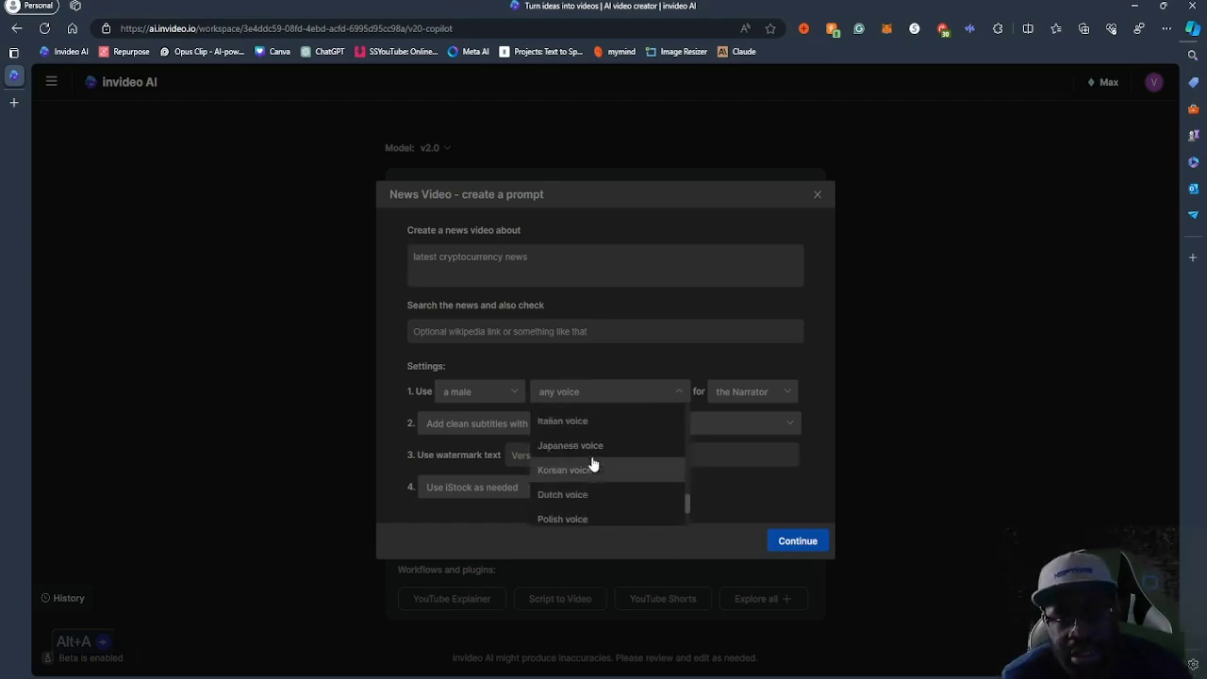
{"action": "scroll", "coordinate": [651, 472], "scroll_direction": "down", "scroll_amount": 5}
{"action": "scroll", "coordinate": [613, 484], "scroll_direction": "up", "scroll_amount": 5}
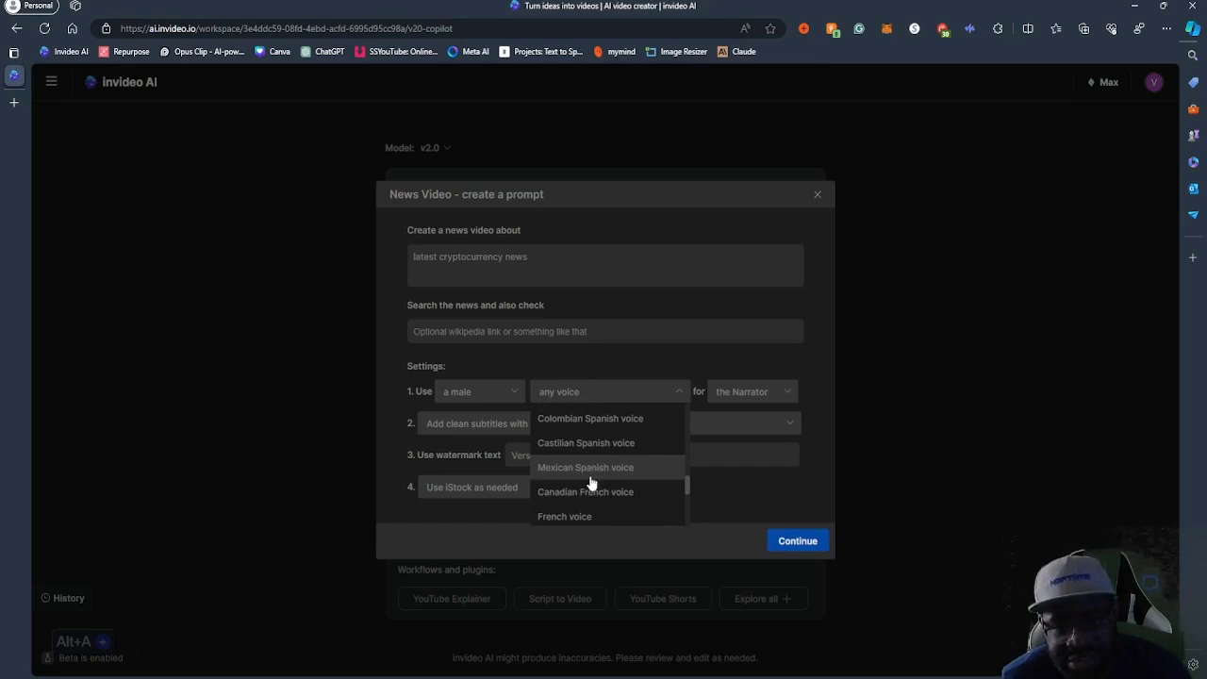
{"action": "scroll", "coordinate": [589, 479], "scroll_direction": "down", "scroll_amount": 3}
{"action": "scroll", "coordinate": [601, 473], "scroll_direction": "up", "scroll_amount": 3}
{"action": "scroll", "coordinate": [601, 473], "scroll_direction": "up", "scroll_amount": 2}
{"action": "scroll", "coordinate": [601, 477], "scroll_direction": "down", "scroll_amount": 5}
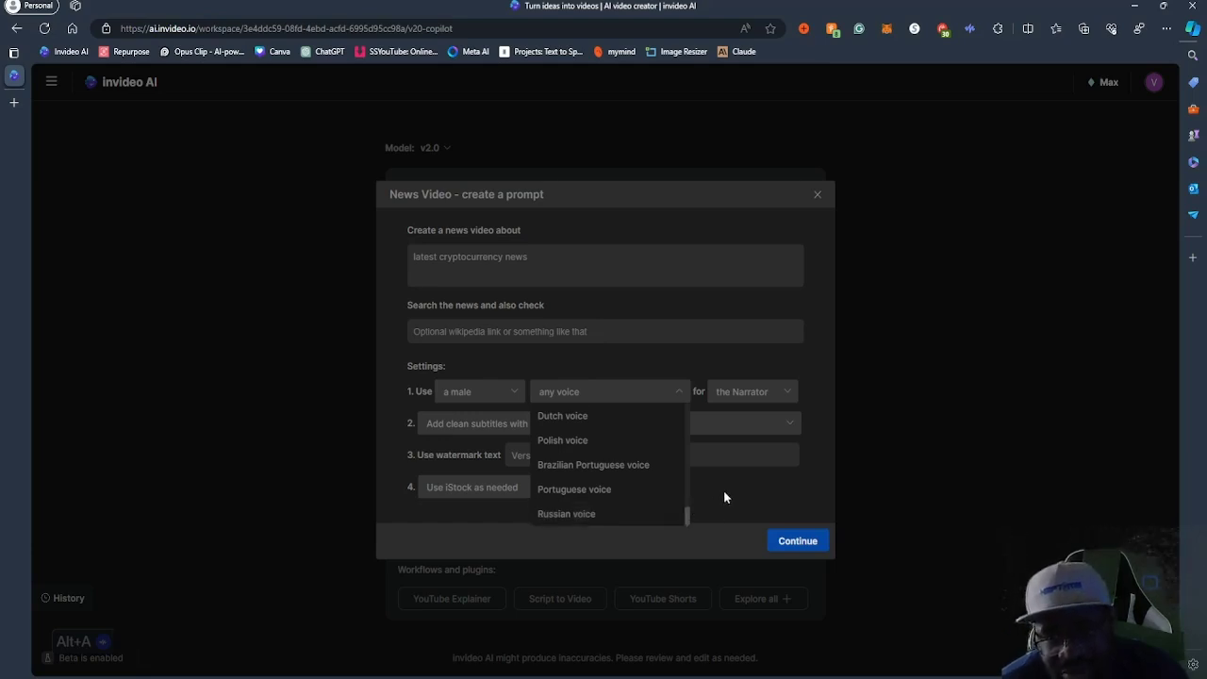
{"action": "left_click", "coordinate": [750, 402]}
Assign the male voice to Speaker 1 in the news video settings
{"action": "left_click", "coordinate": [752, 390]}
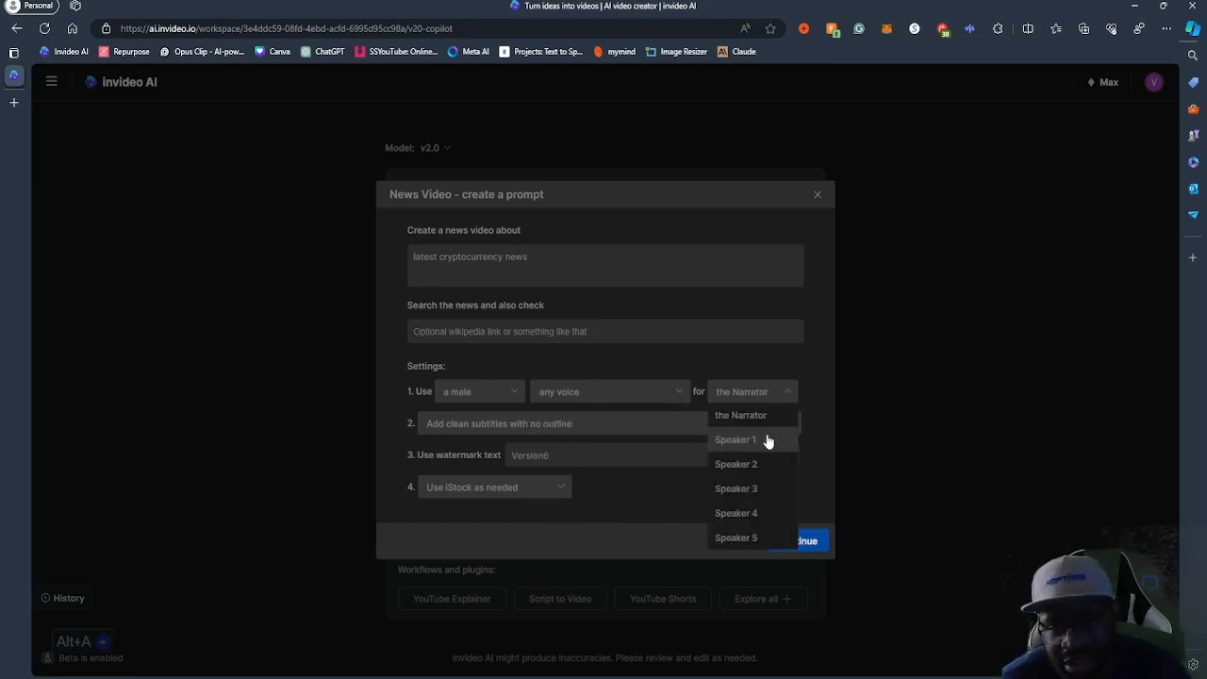
{"action": "left_click", "coordinate": [646, 512]}
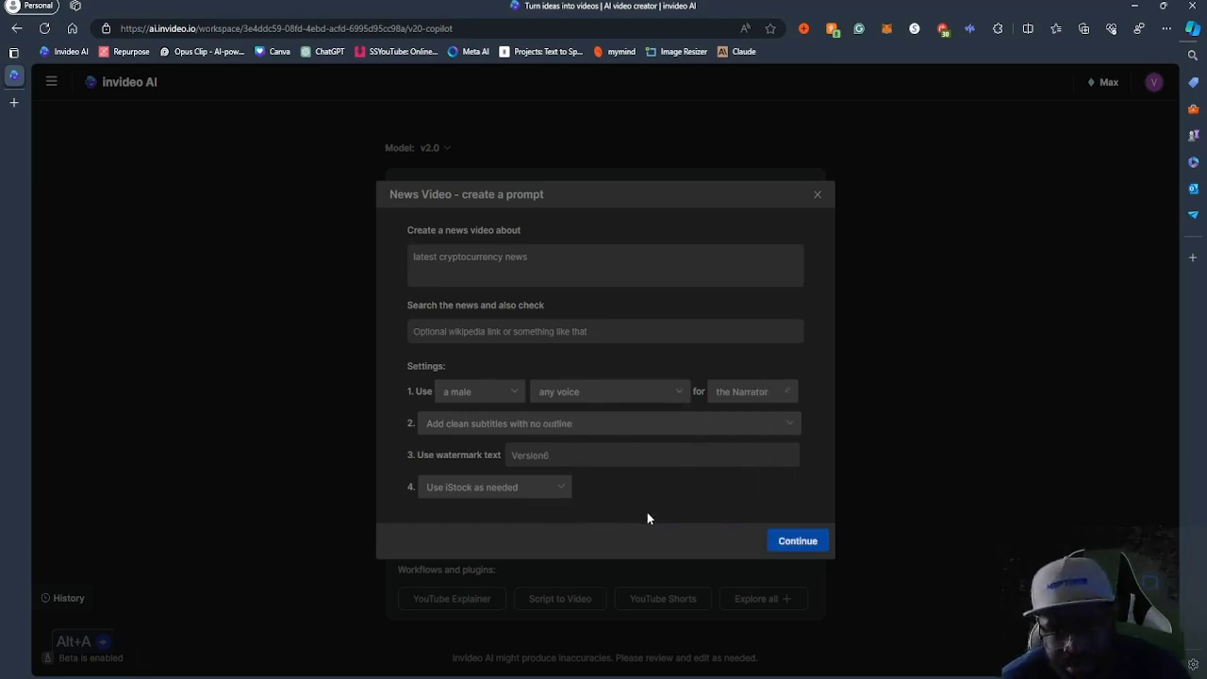
{"action": "left_click", "coordinate": [754, 390]}
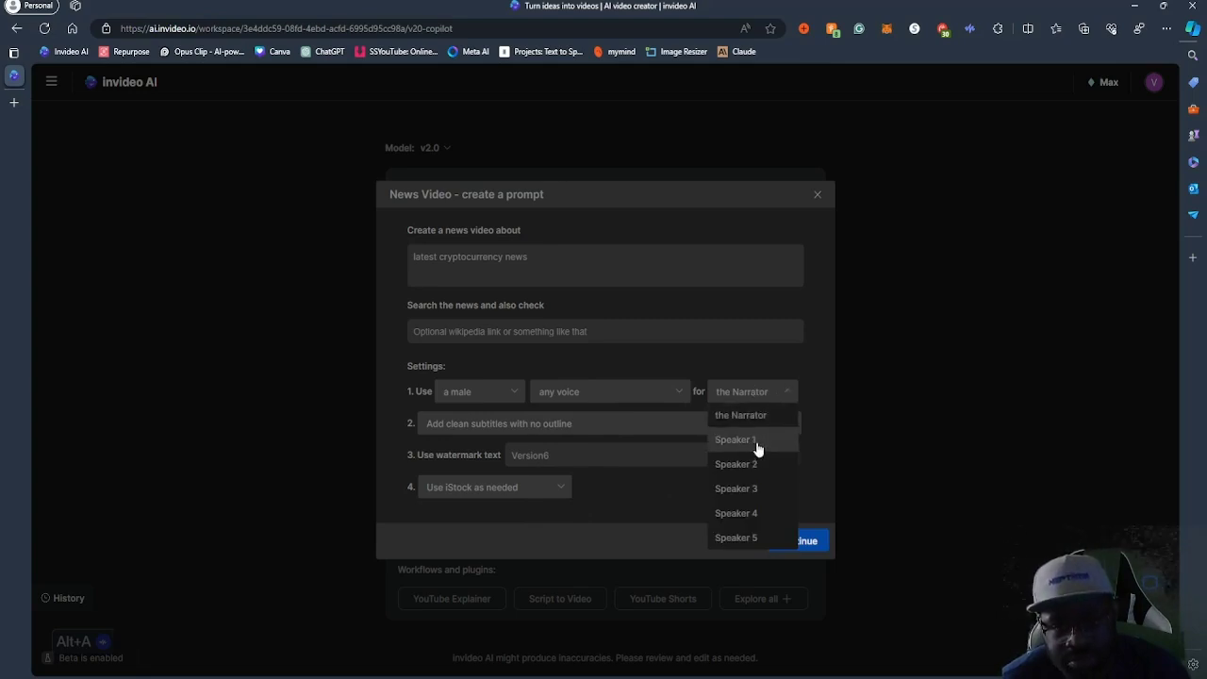
{"action": "left_click", "coordinate": [757, 441]}
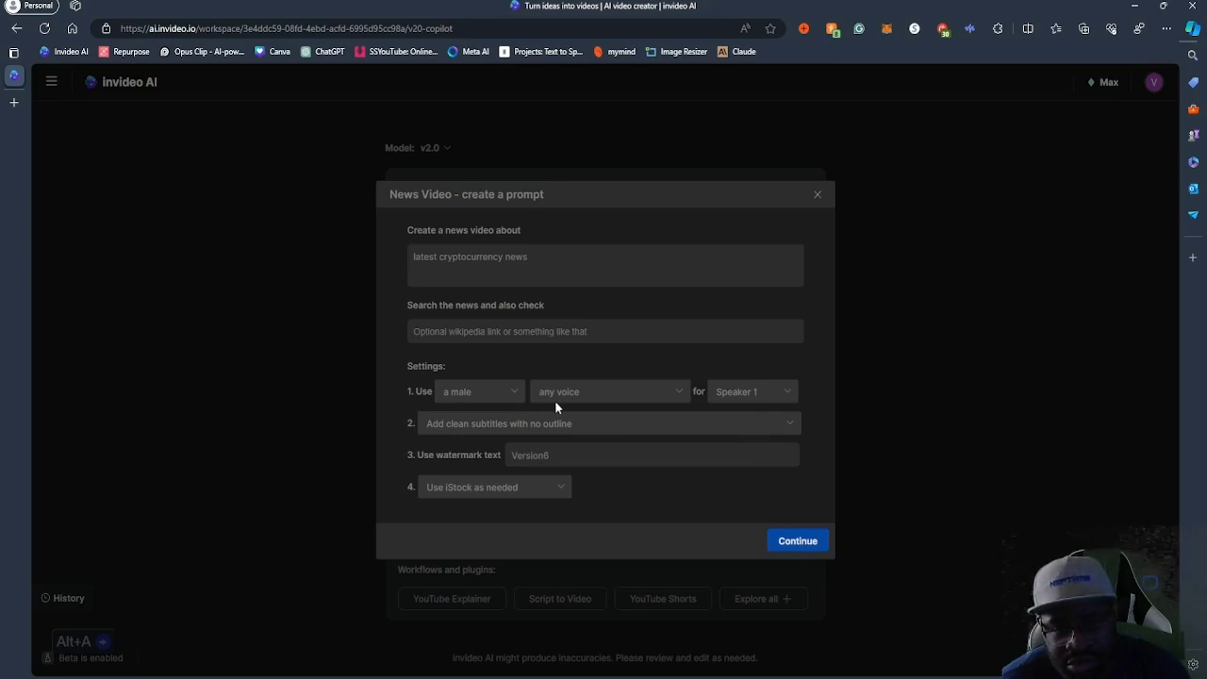
Assign the male voice to the Narrator and set it to "clear American voice" in the news video settings
{"action": "left_click", "coordinate": [791, 388]}
{"action": "left_click", "coordinate": [731, 415]}
{"action": "left_click", "coordinate": [777, 394]}
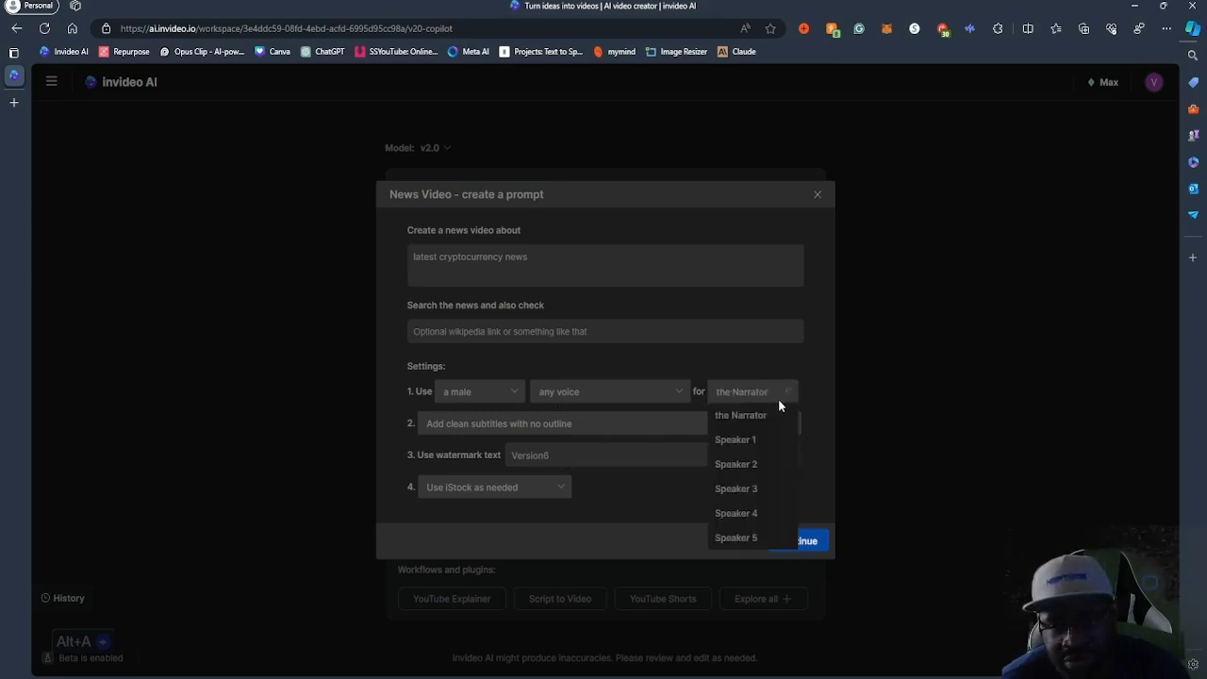
{"action": "left_click", "coordinate": [625, 373]}
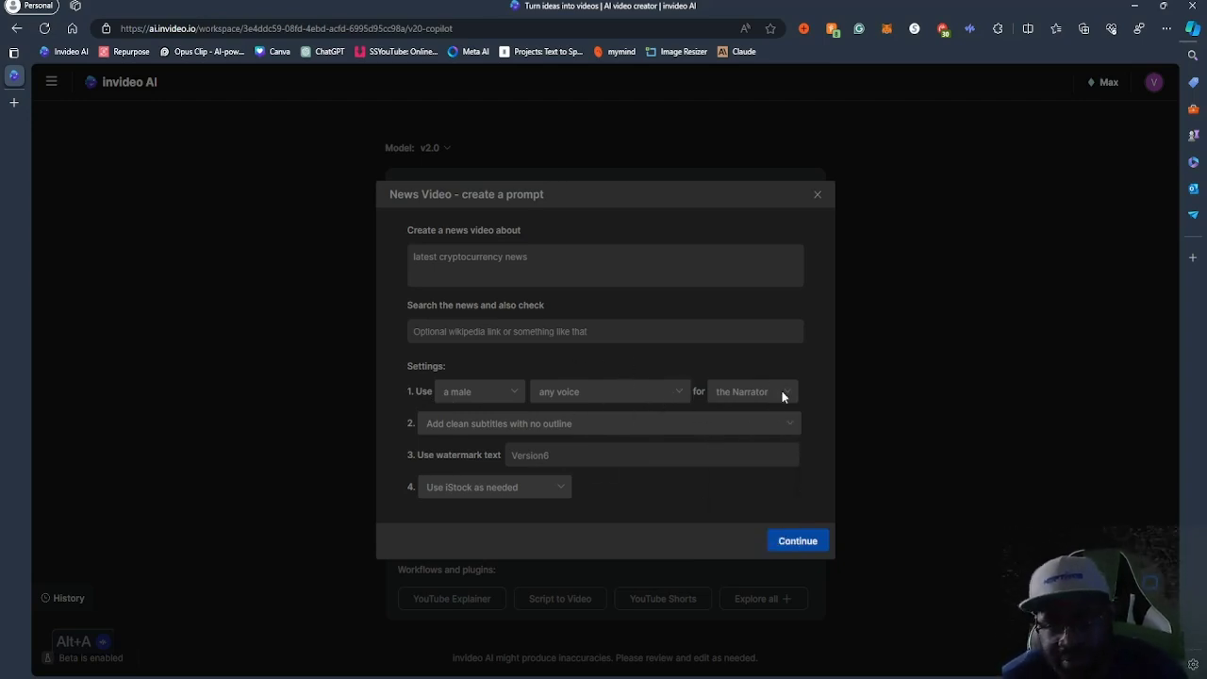
{"action": "left_click", "coordinate": [611, 396]}
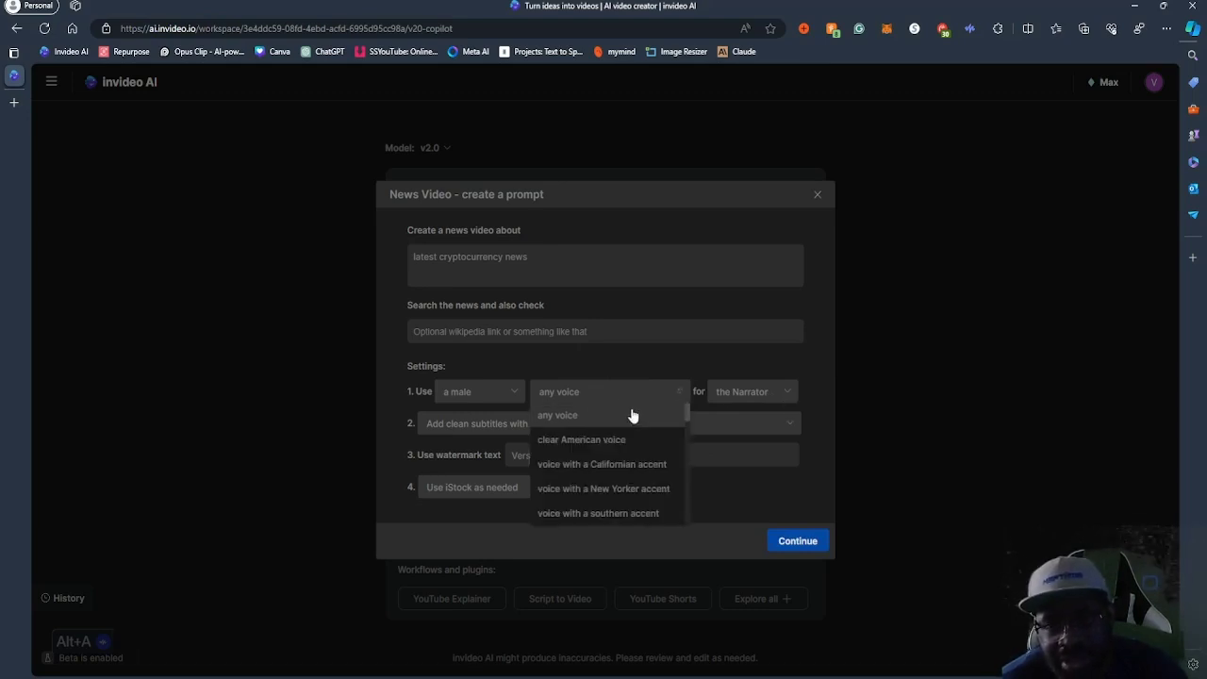
{"action": "left_click", "coordinate": [592, 441]}
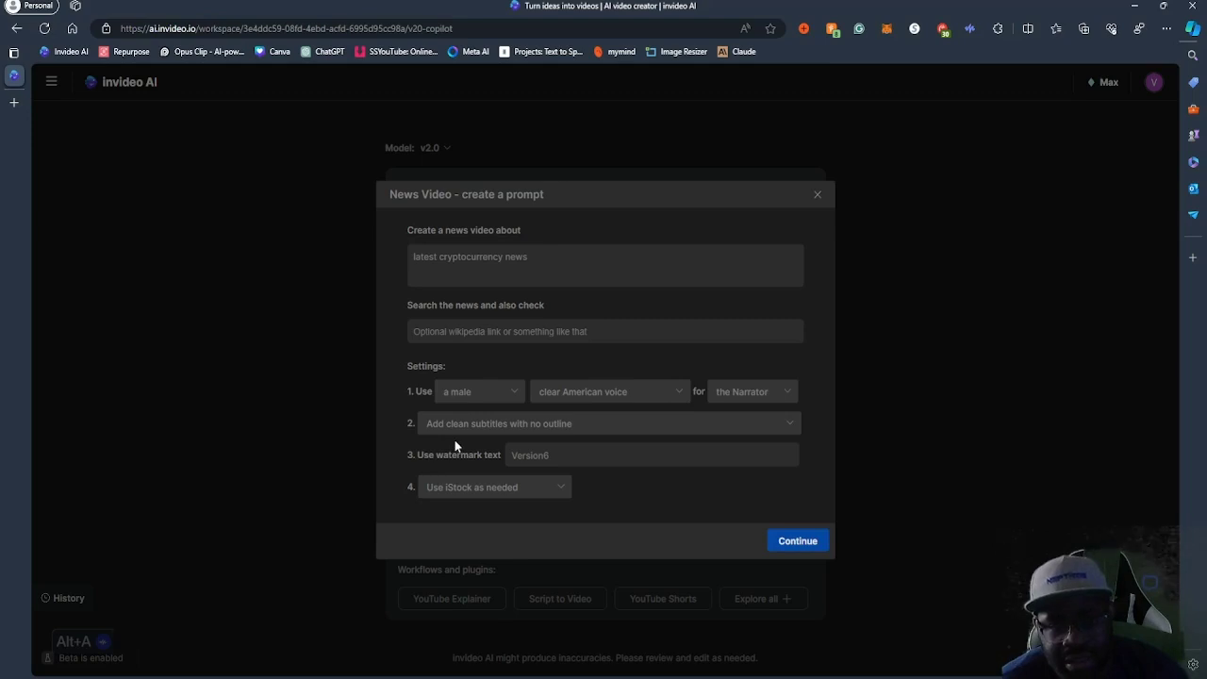
Set the news video's subtitle style to "Add bold subtitles with popping effect"
{"action": "left_click", "coordinate": [636, 426]}
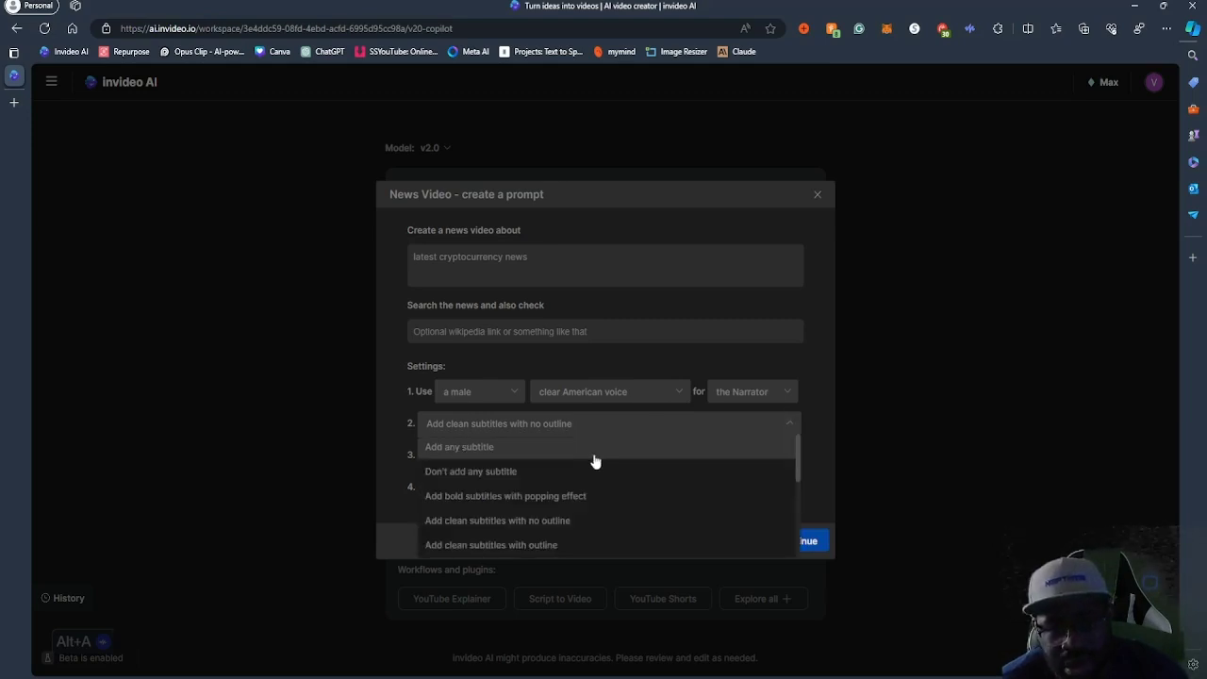
{"action": "scroll", "coordinate": [547, 506], "scroll_direction": "down", "scroll_amount": 1}
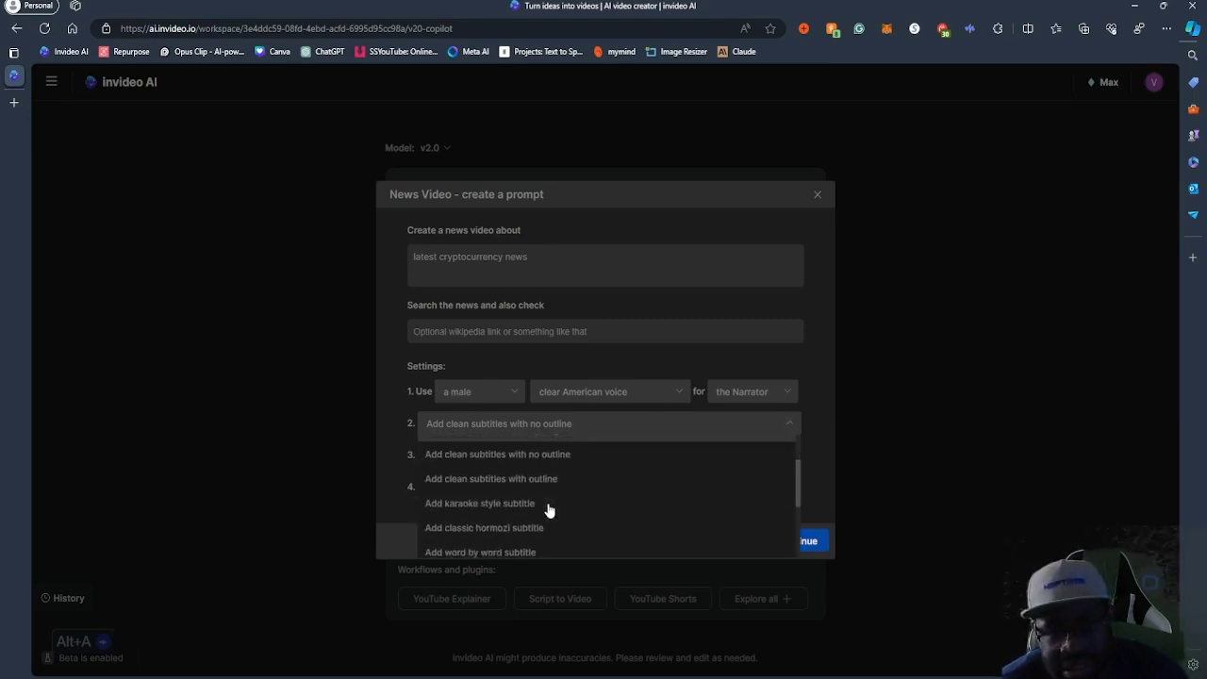
{"action": "scroll", "coordinate": [546, 506], "scroll_direction": "down", "scroll_amount": 3}
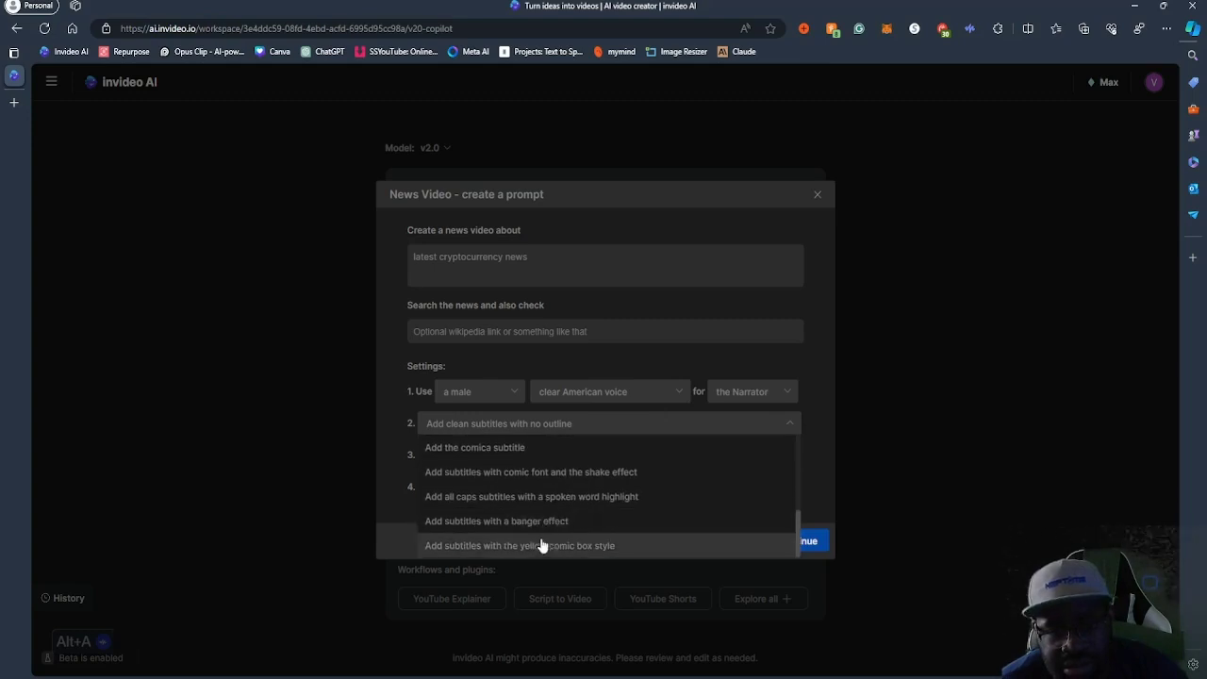
{"action": "scroll", "coordinate": [580, 549], "scroll_direction": "up", "scroll_amount": 3}
{"action": "left_click", "coordinate": [426, 430]}
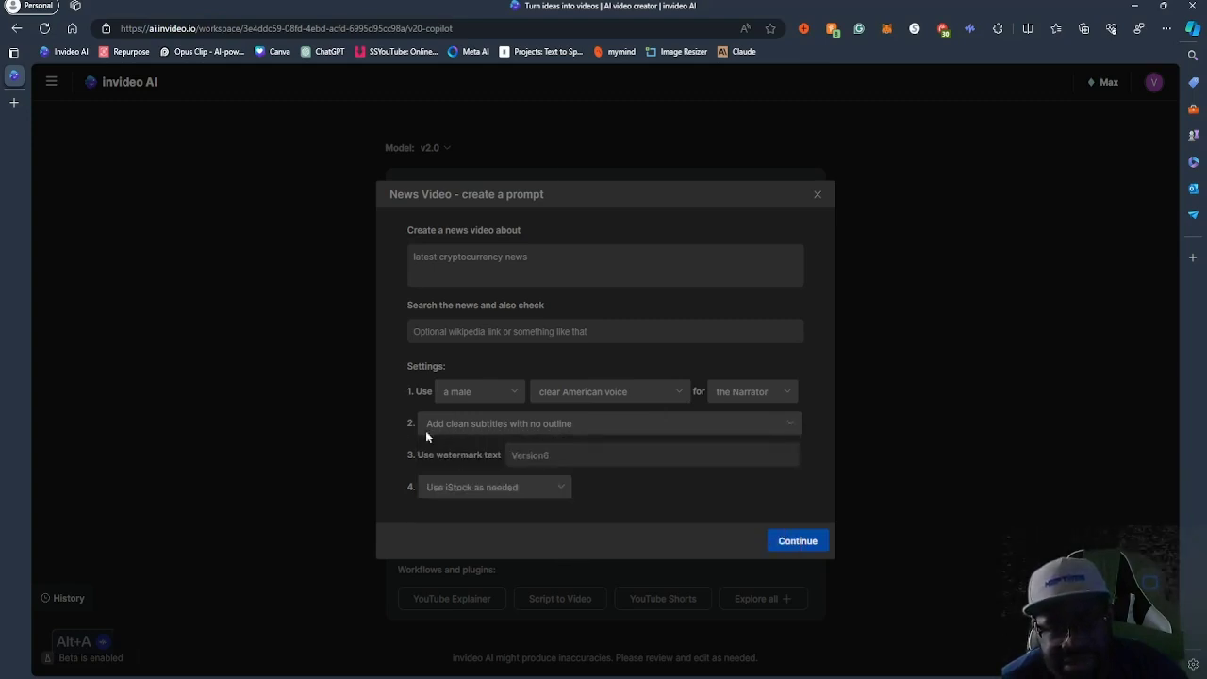
{"action": "left_click", "coordinate": [771, 431]}
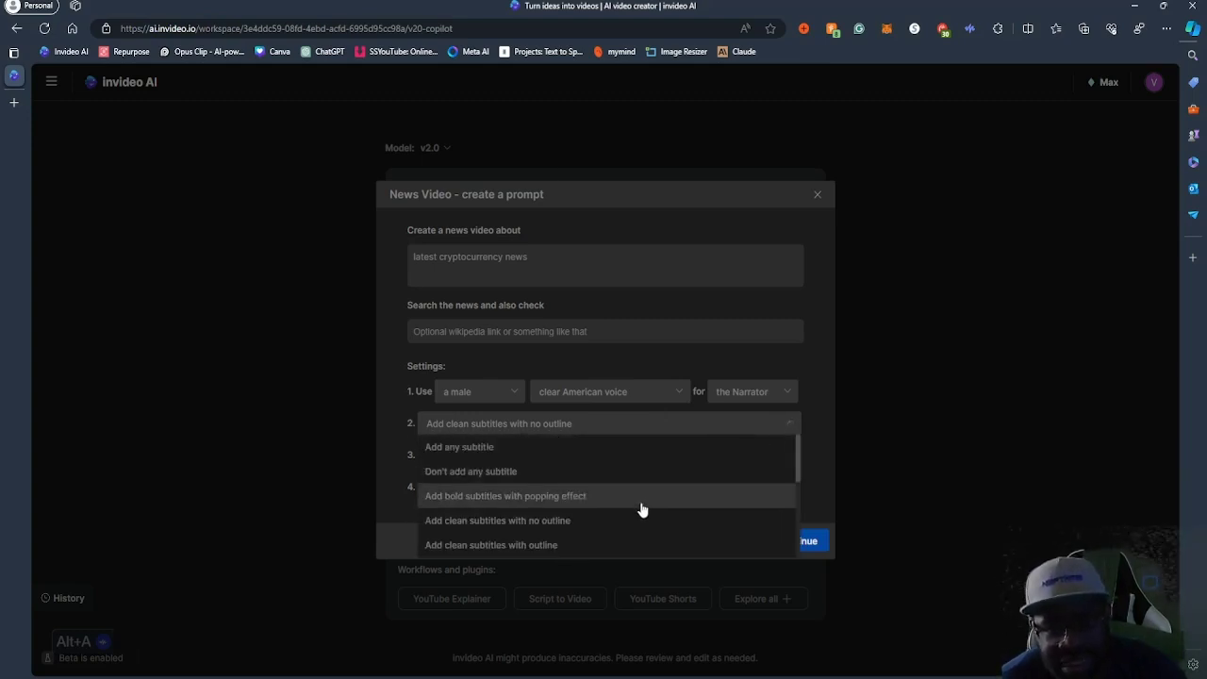
{"action": "left_click", "coordinate": [571, 500]}
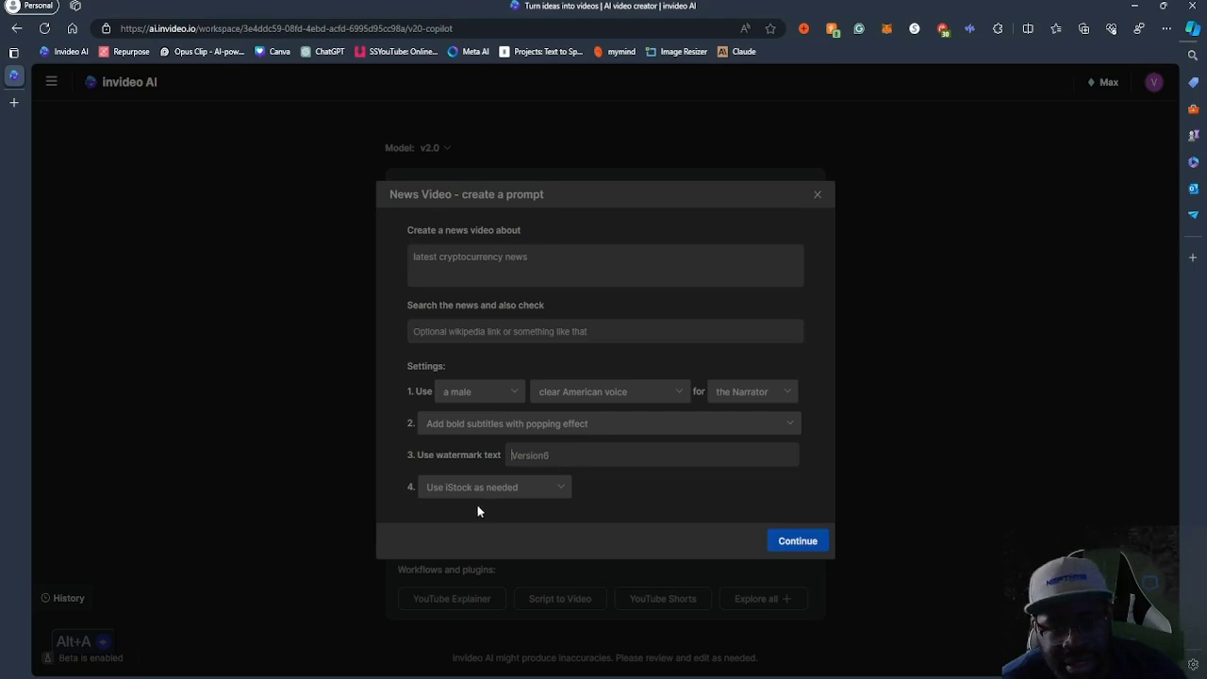
Review the iStock usage options in the news video settings without choosing a different one
{"action": "left_click", "coordinate": [517, 488]}
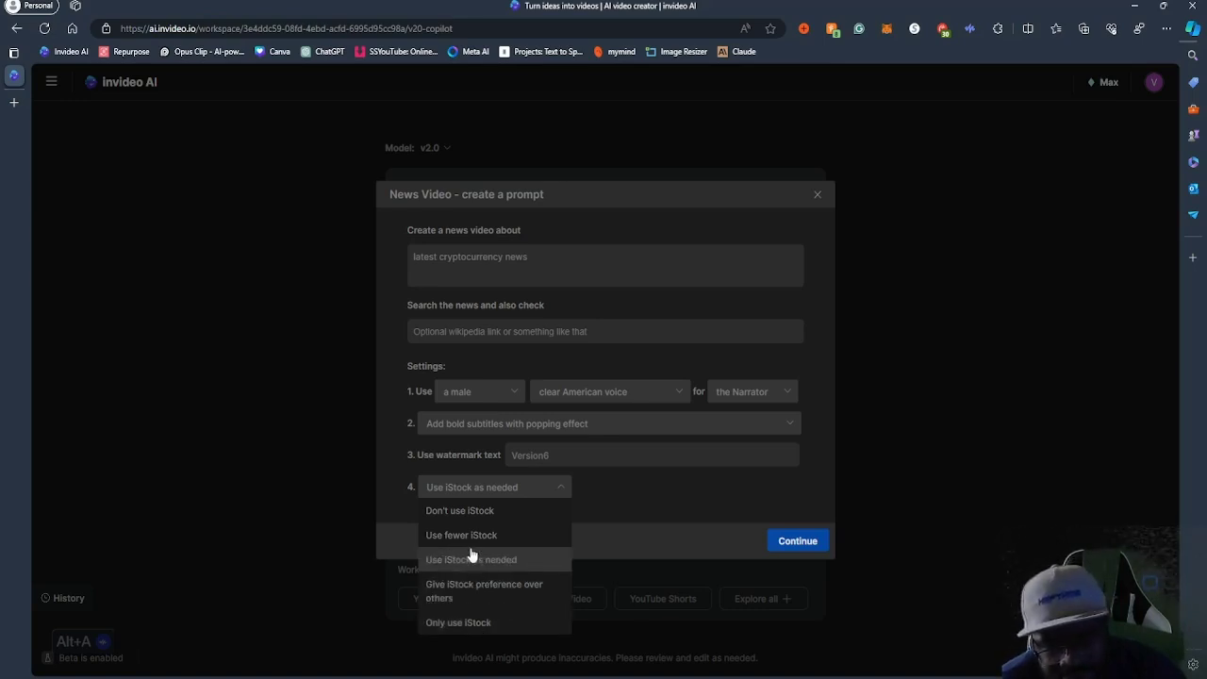
{"action": "left_click", "coordinate": [658, 491]}
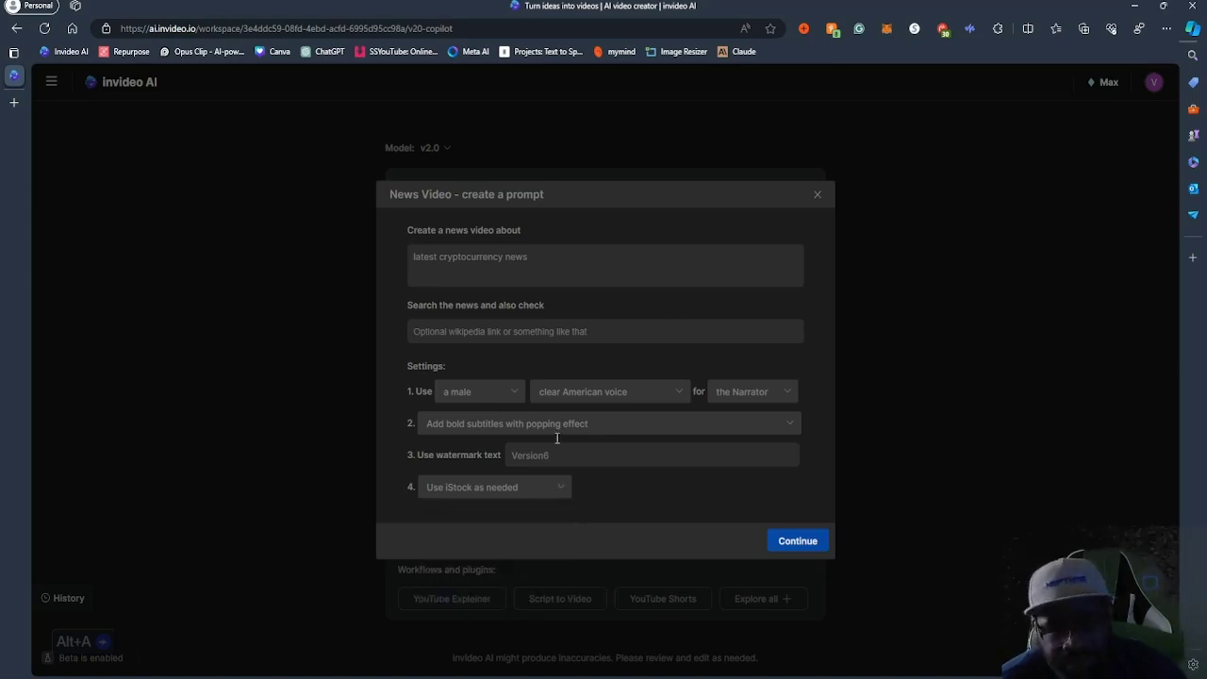
{"action": "left_click", "coordinate": [490, 487]}
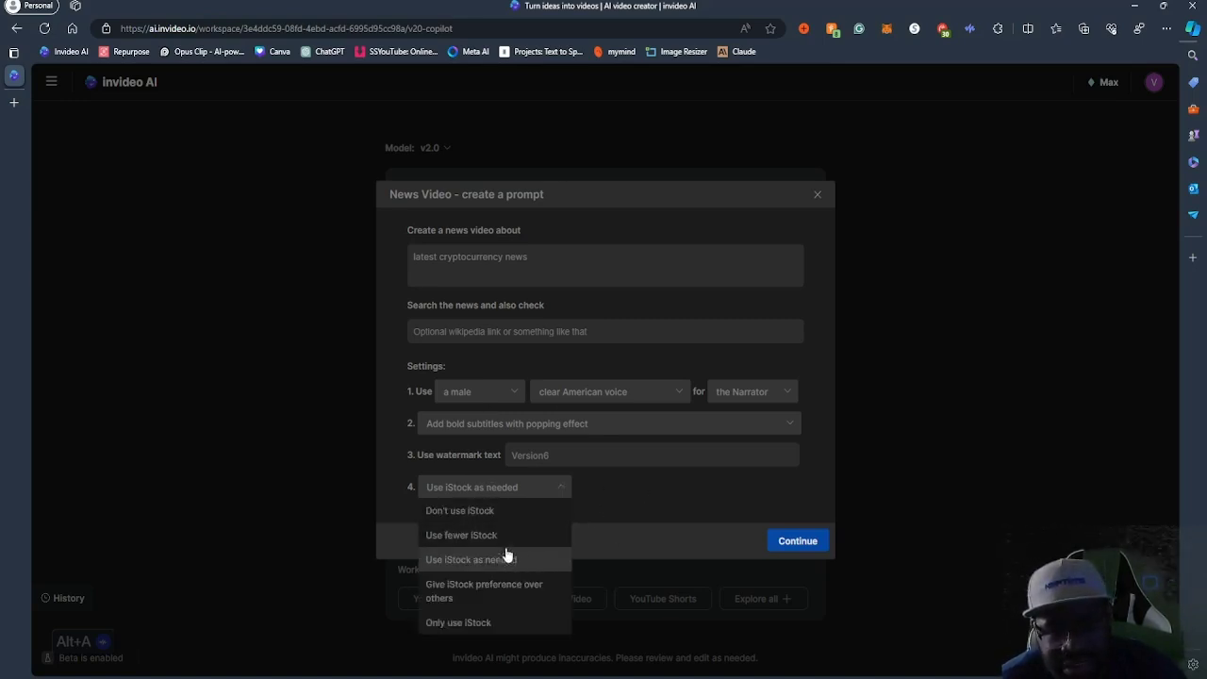
{"action": "left_click", "coordinate": [643, 499]}
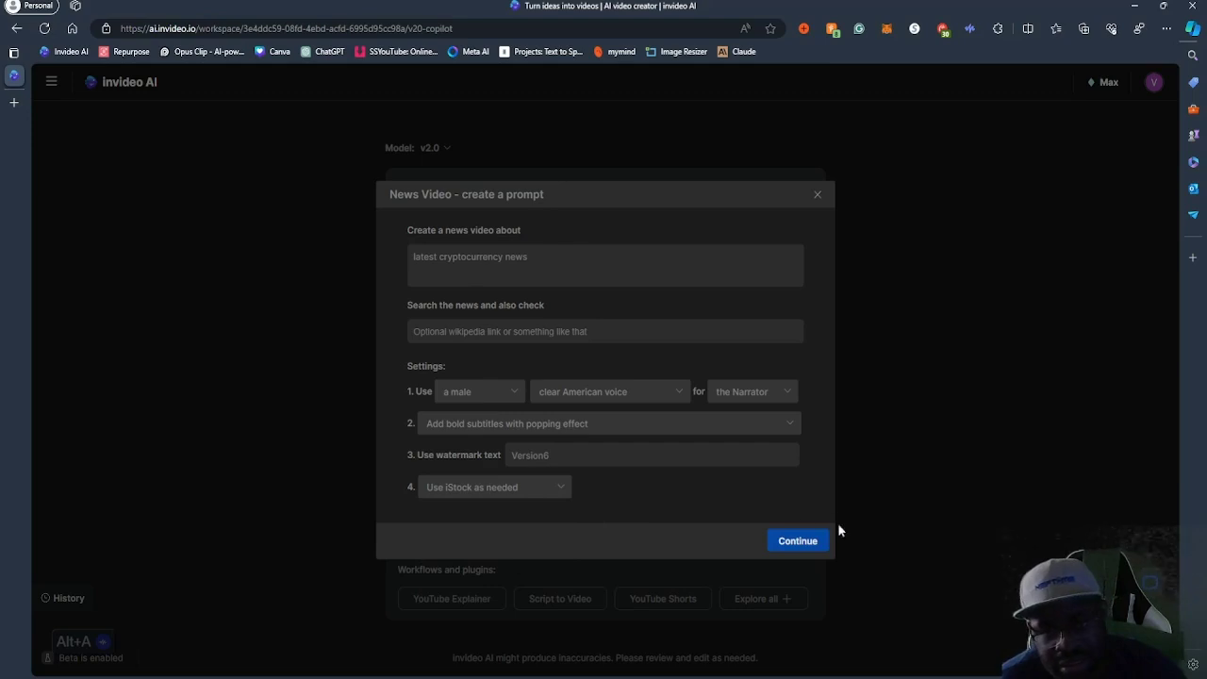
Build the prompt from the settings and generate the video for Crypto Investors with a Dramatic look for YouTube
{"action": "left_click", "coordinate": [798, 540]}
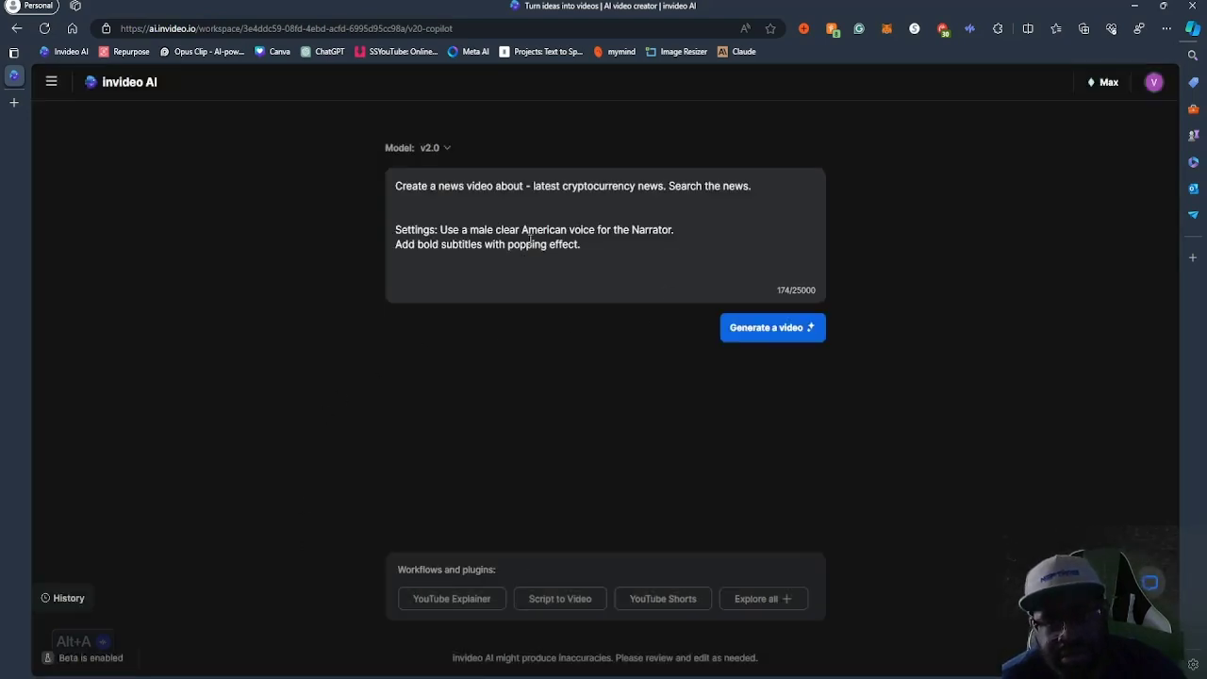
{"action": "key", "text": "Return"}
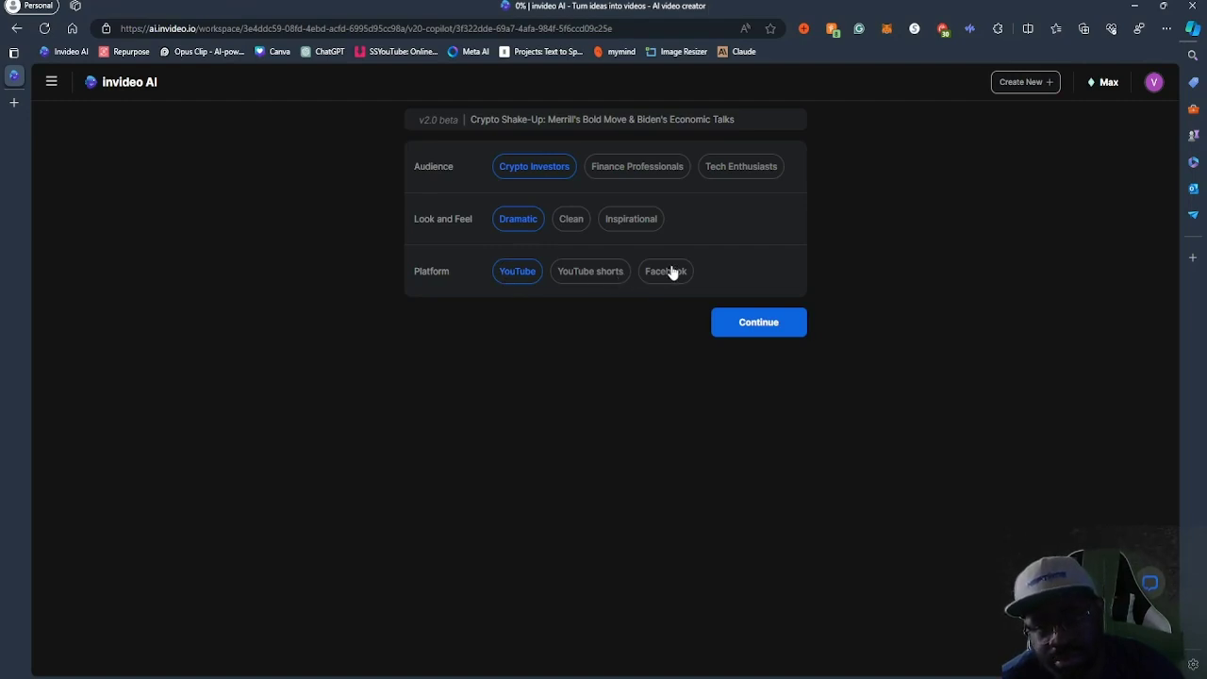
{"action": "left_click", "coordinate": [724, 332]}
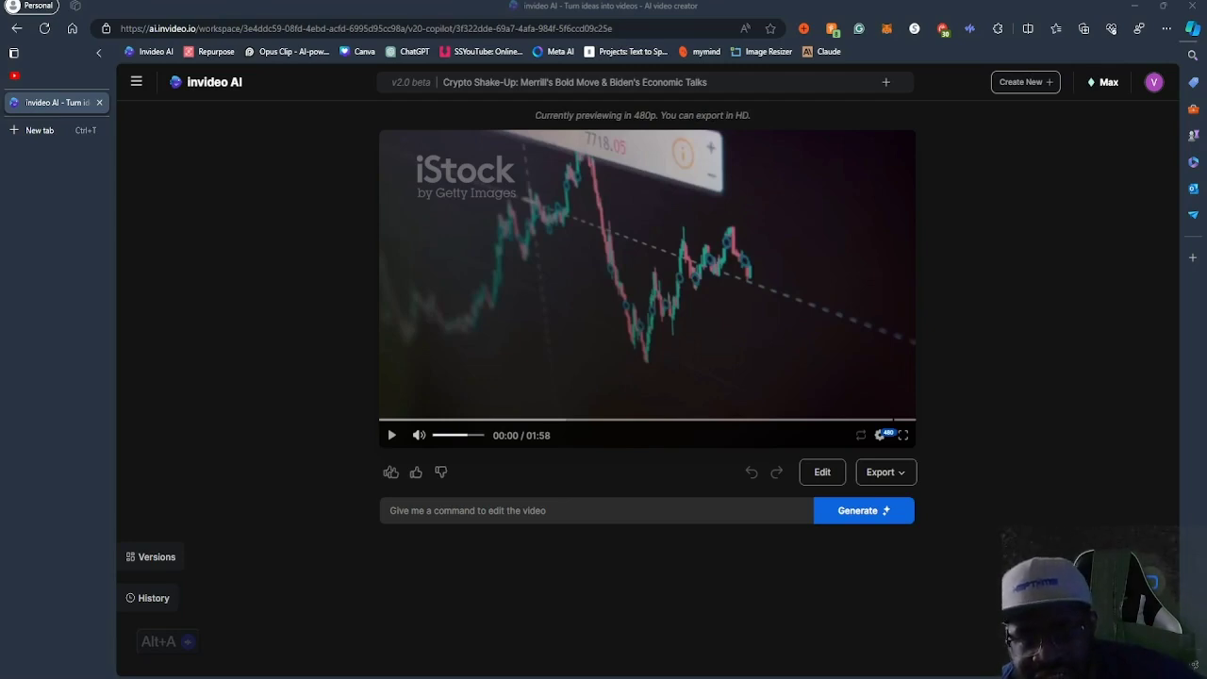
Preview the generated cryptocurrency news video, pausing at about 0:16 and again at about 0:48
{"action": "left_click", "coordinate": [391, 434]}
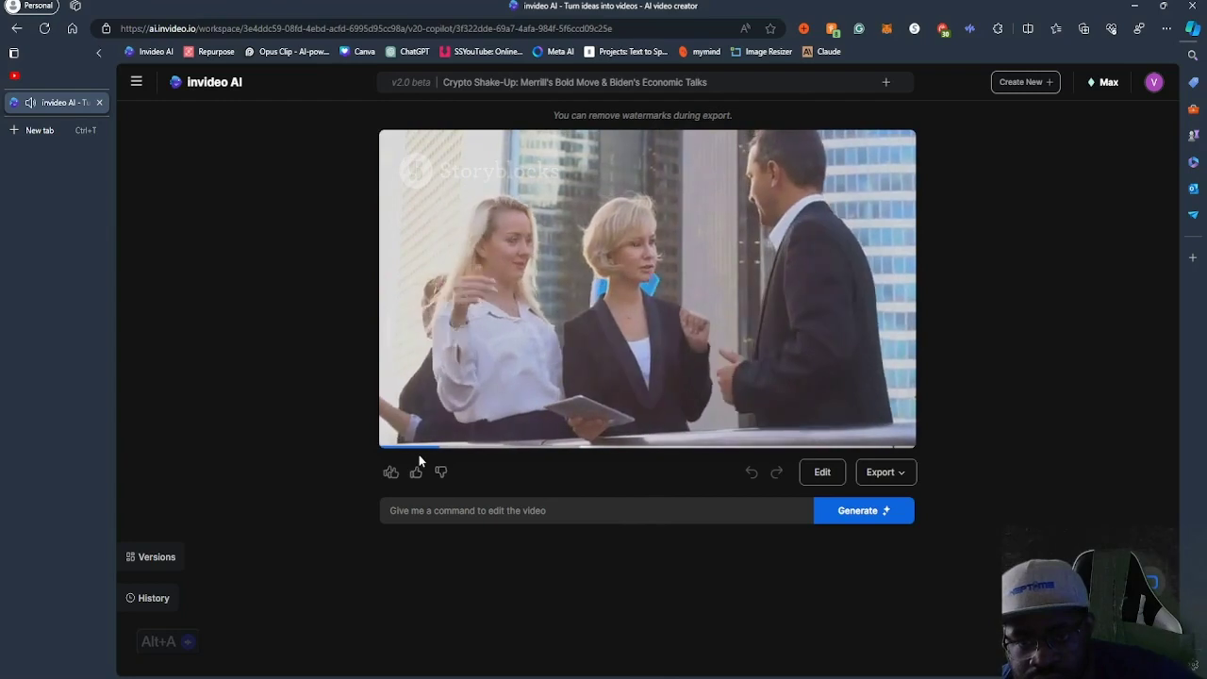
{"action": "mouse_move", "coordinate": [396, 450]}
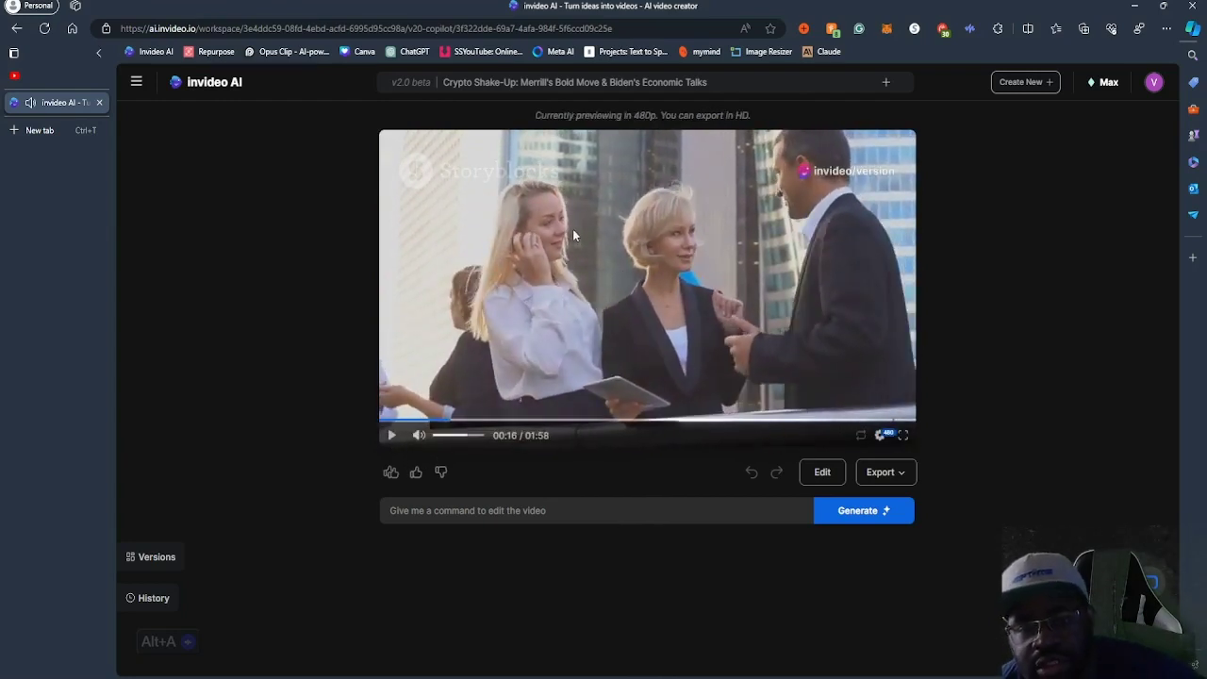
{"action": "left_click", "coordinate": [390, 436]}
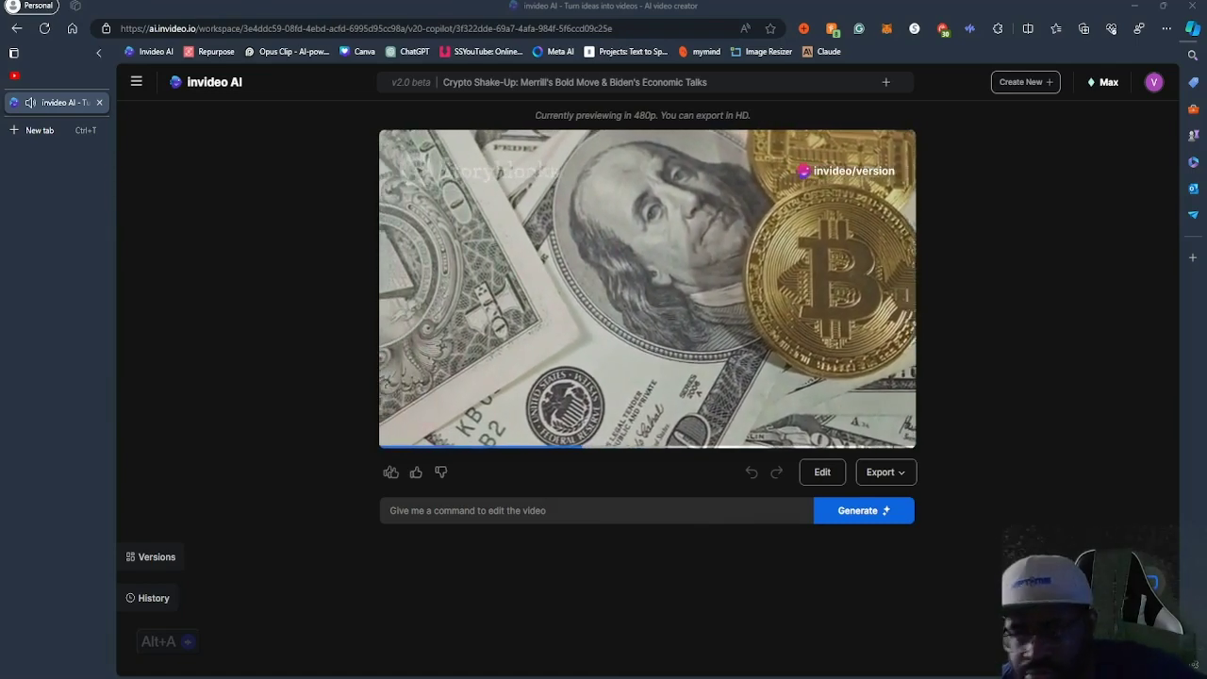
{"action": "mouse_move", "coordinate": [882, 435]}
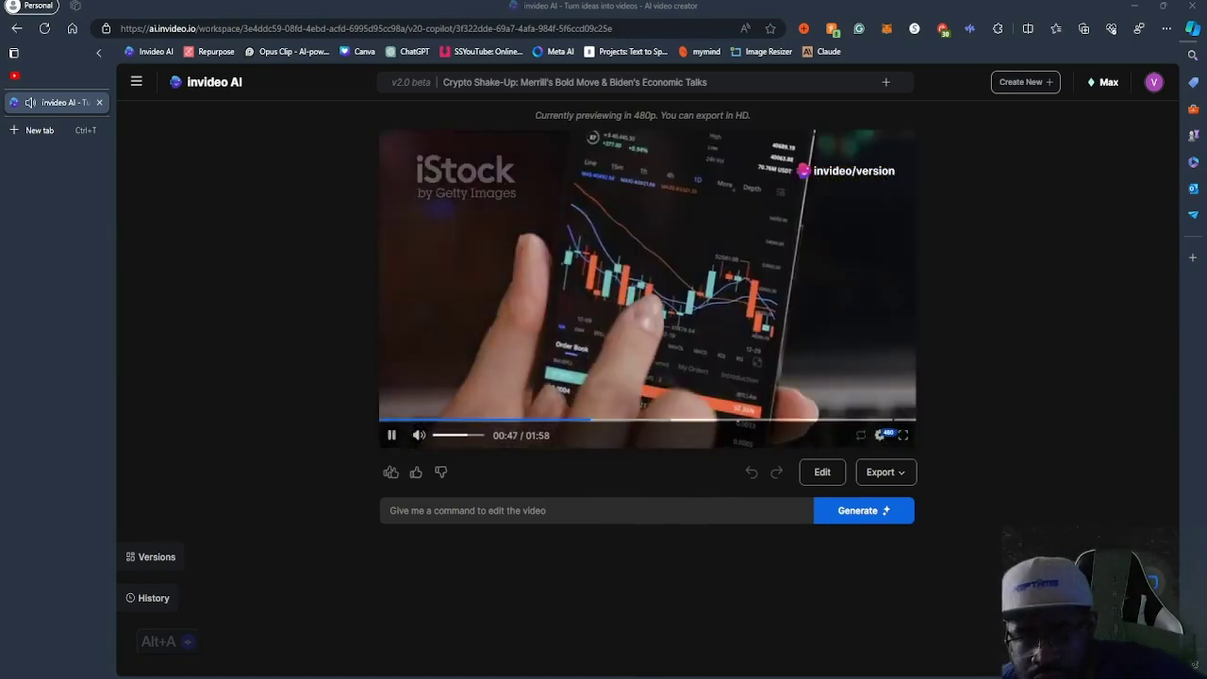
{"action": "key", "text": "space"}
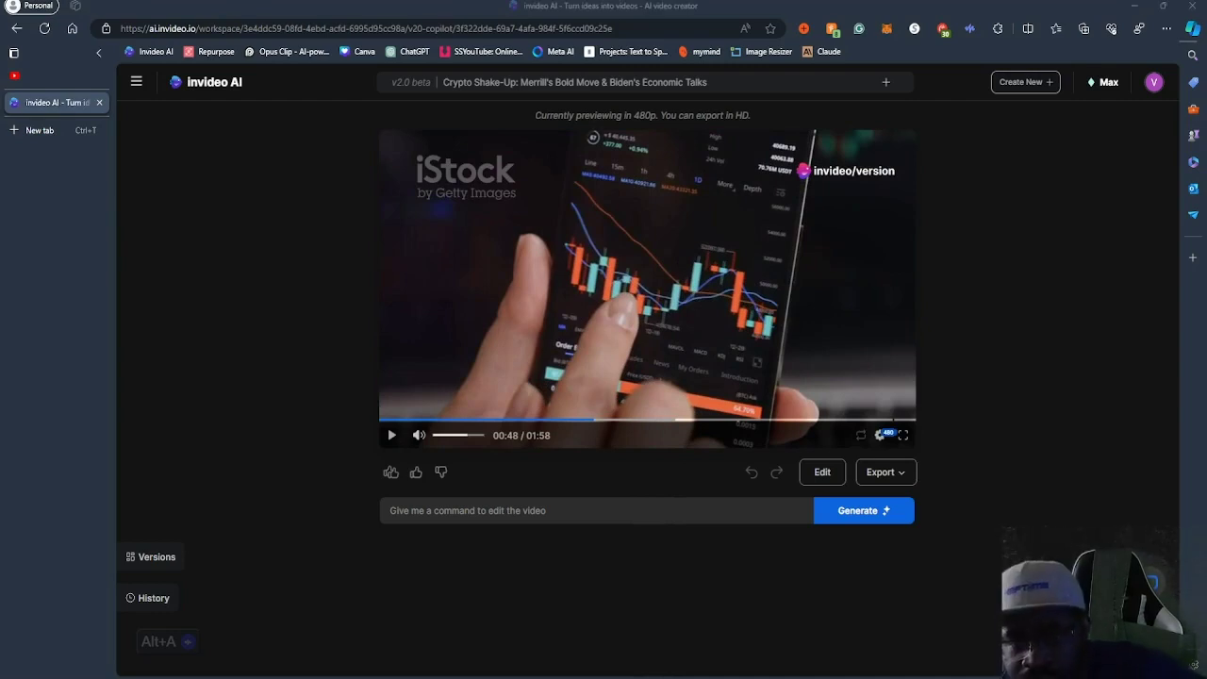
Open the generated video for editing and review its music library and the full Chapter 1 script
{"action": "left_click", "coordinate": [822, 472]}
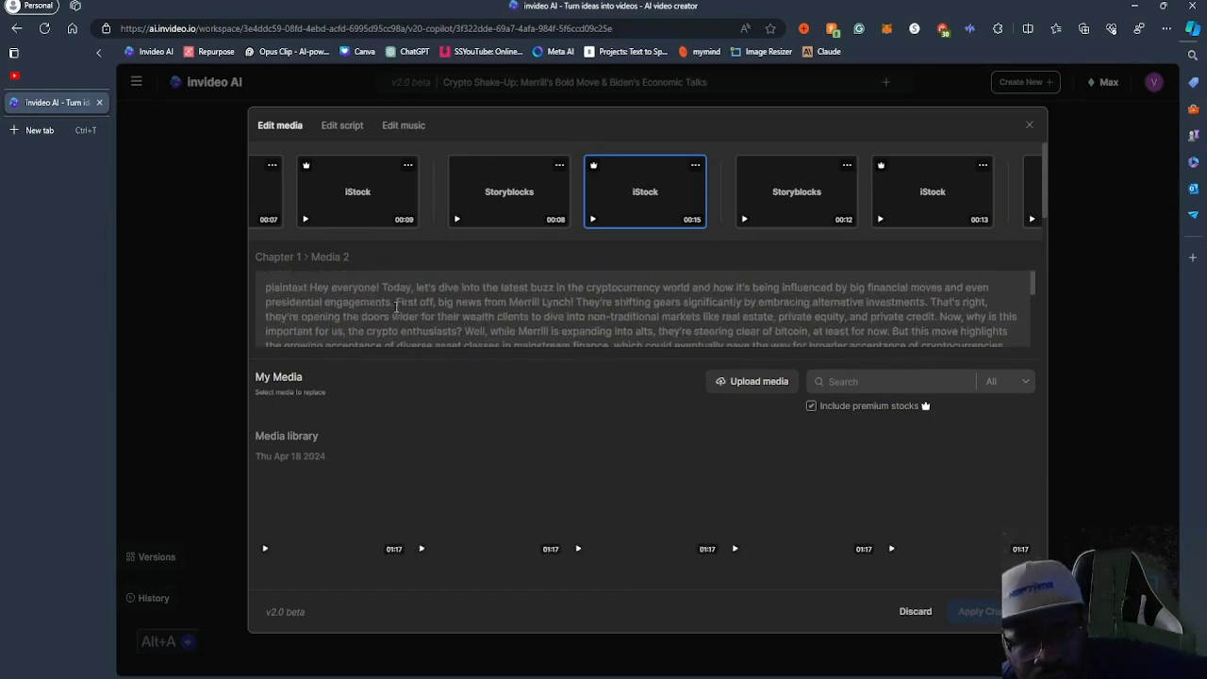
{"action": "left_click", "coordinate": [401, 129]}
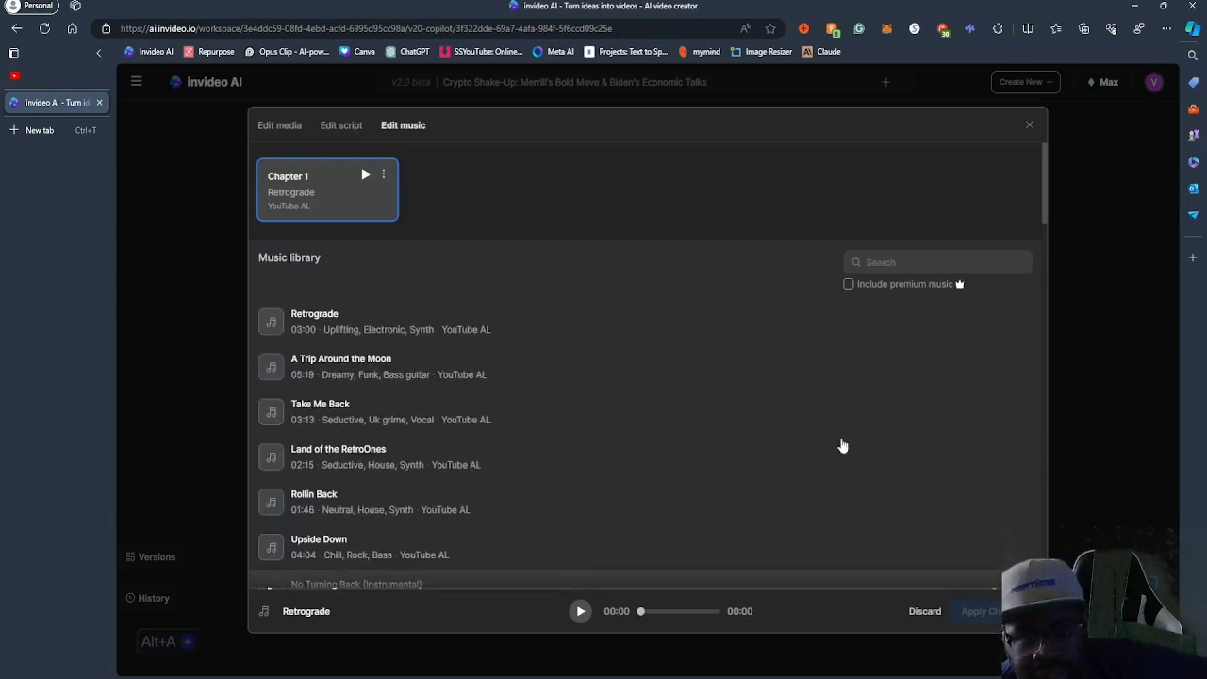
{"action": "left_click", "coordinate": [328, 127]}
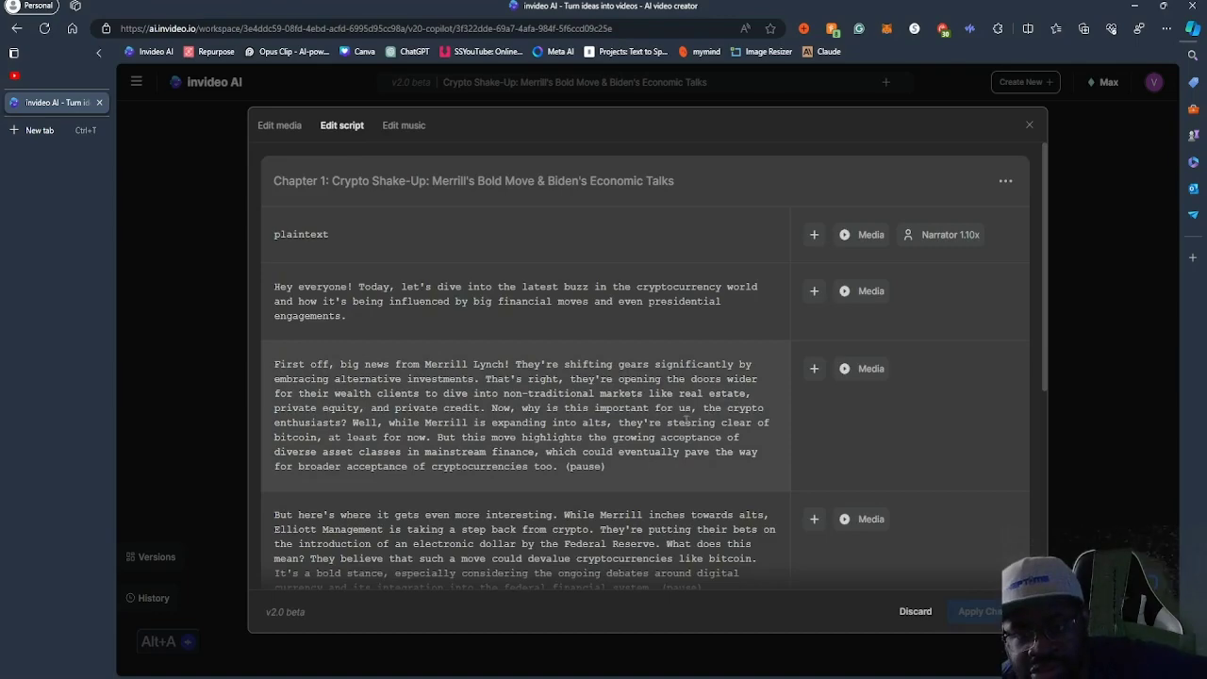
{"action": "scroll", "coordinate": [654, 421], "scroll_direction": "down", "scroll_amount": 3}
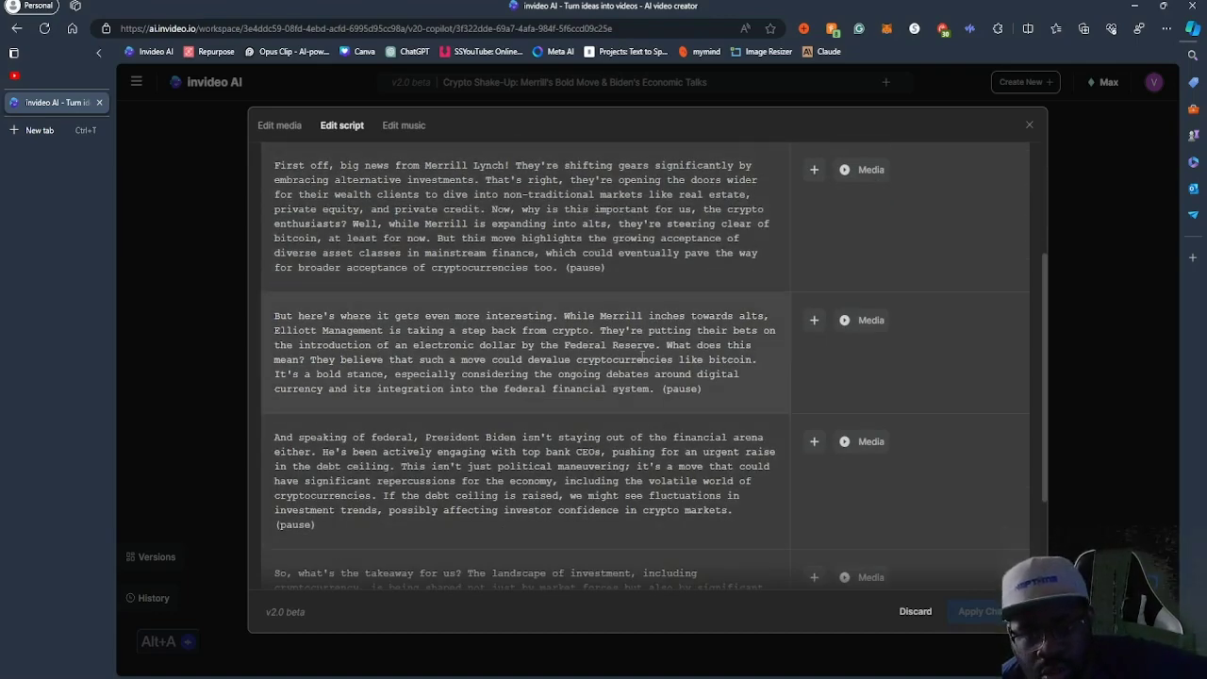
{"action": "scroll", "coordinate": [728, 412], "scroll_direction": "down", "scroll_amount": 2}
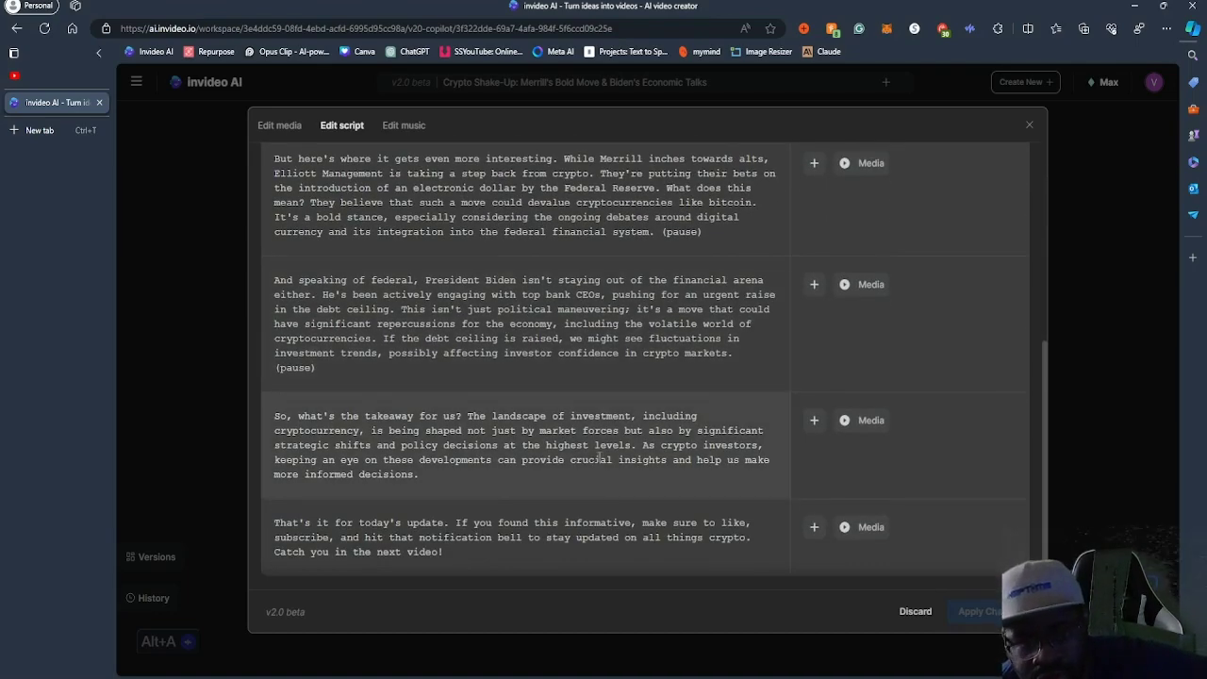
{"action": "scroll", "coordinate": [547, 424], "scroll_direction": "up", "scroll_amount": 10}
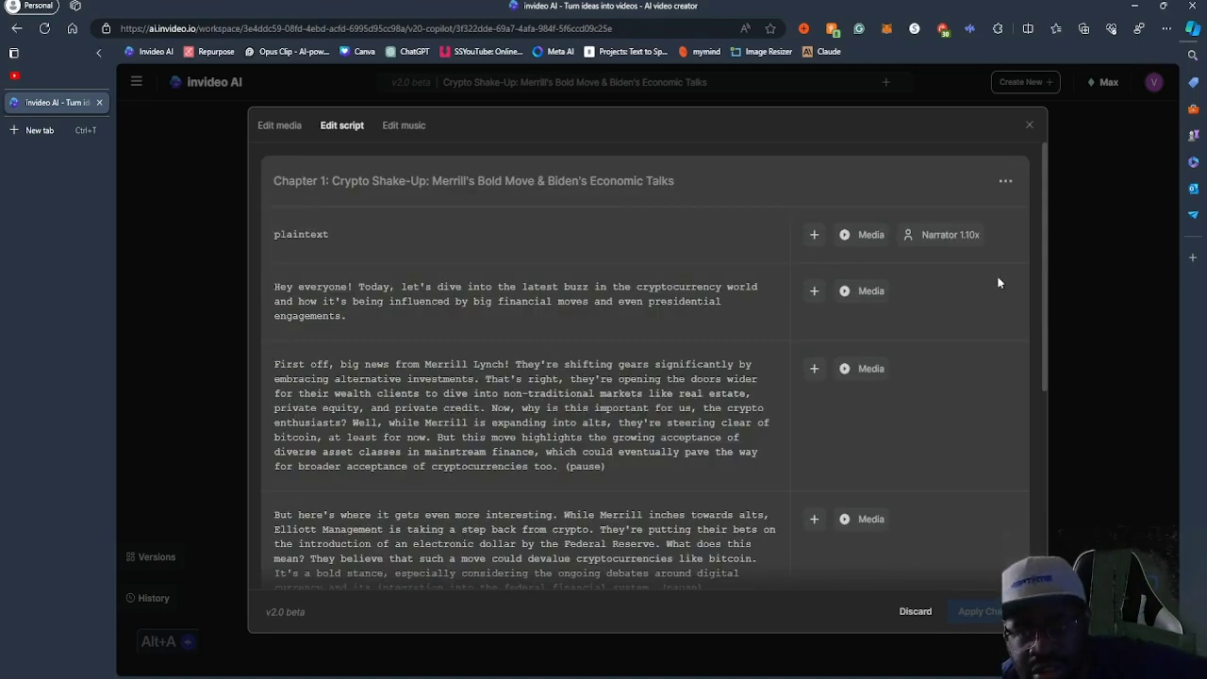
Inspect the media keywords and the available edit actions for the script paragraph starting "Hey everyone!"
{"action": "left_click", "coordinate": [860, 293]}
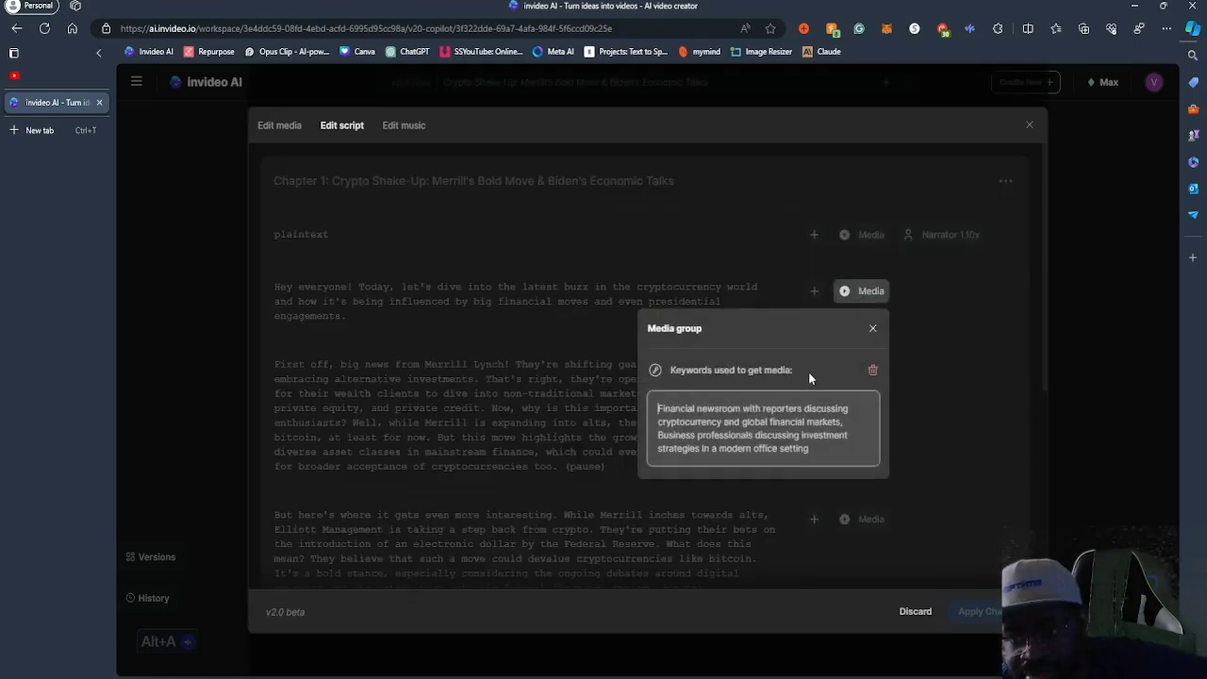
{"action": "left_click_drag", "start_coordinate": [839, 464], "coordinate": [654, 405]}
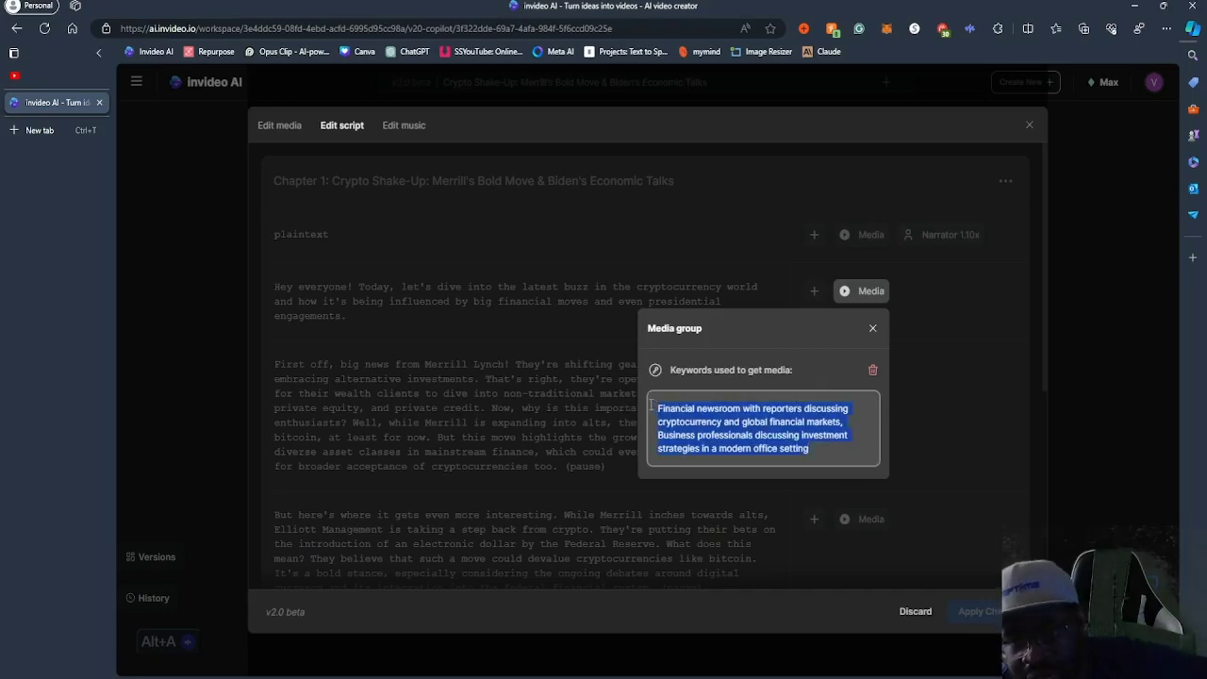
{"action": "left_click", "coordinate": [872, 327]}
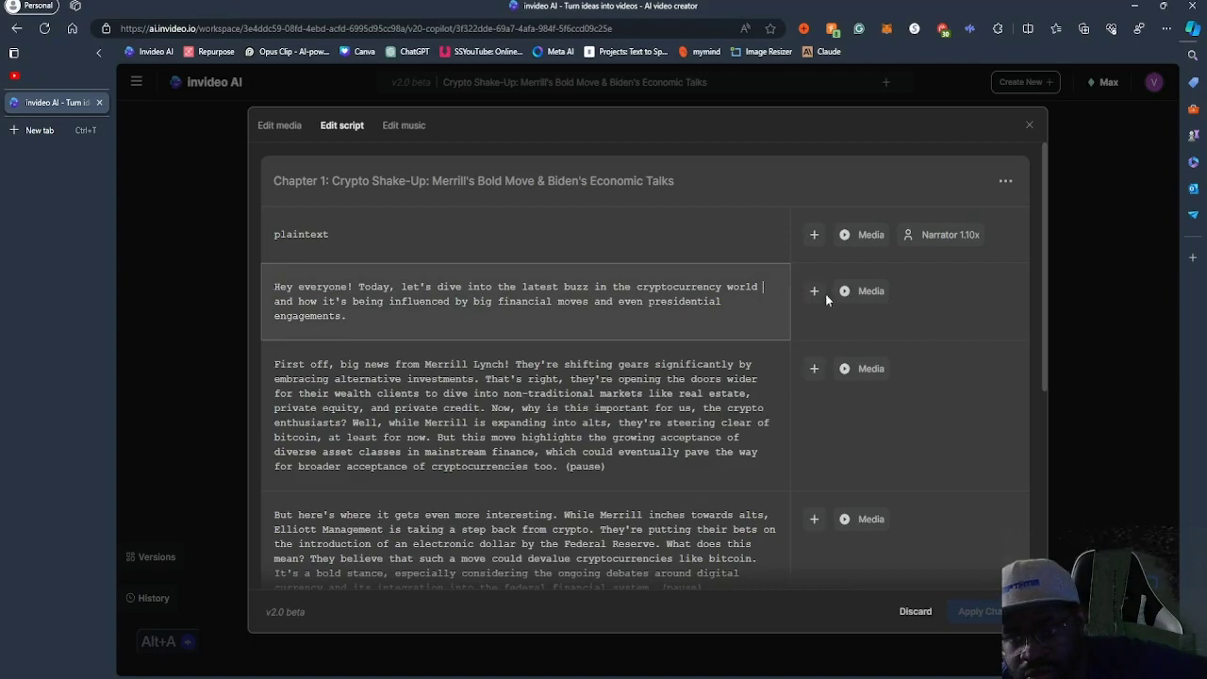
{"action": "left_click", "coordinate": [813, 292]}
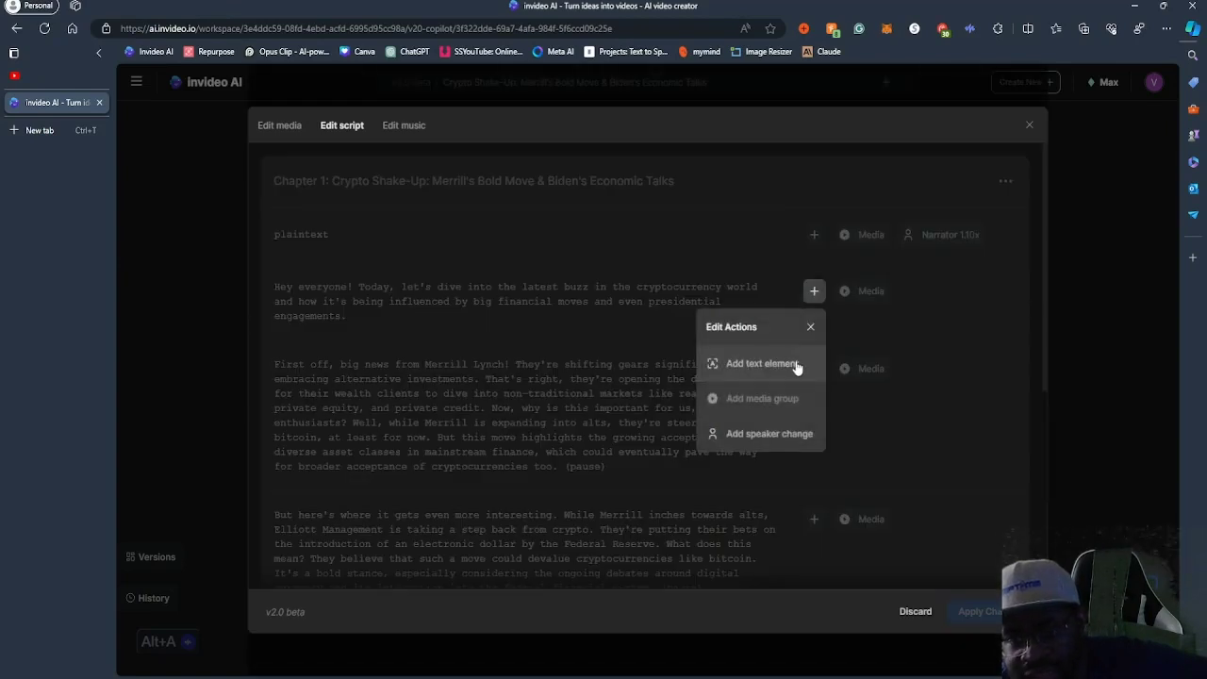
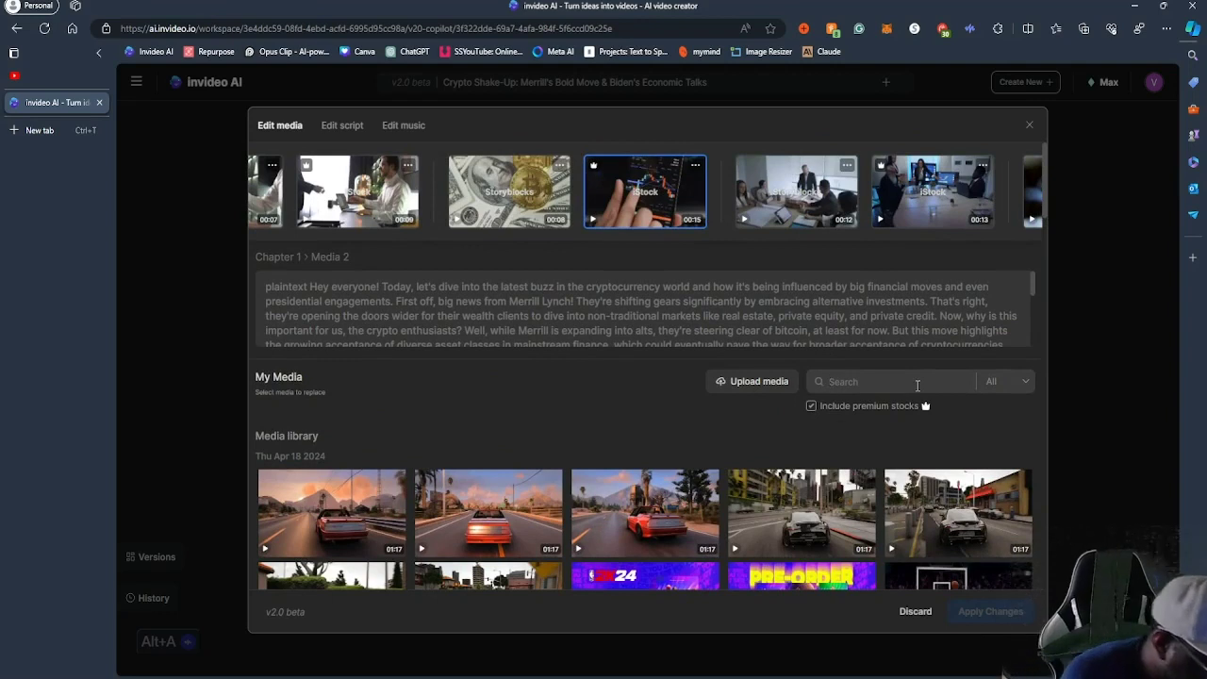
Search the stock media for "crypto" and browse the image and video results for replacing Media 2 in Chapter 1
{"action": "type", "text": "cryptoc"}
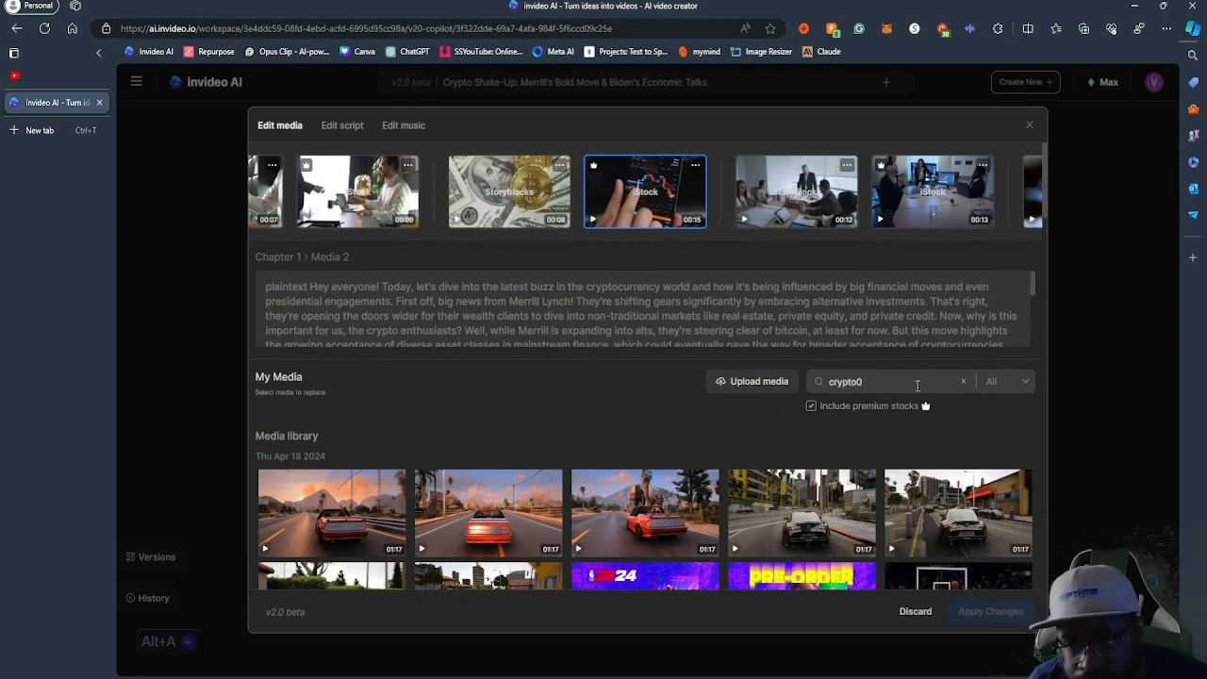
{"action": "key", "text": "Return"}
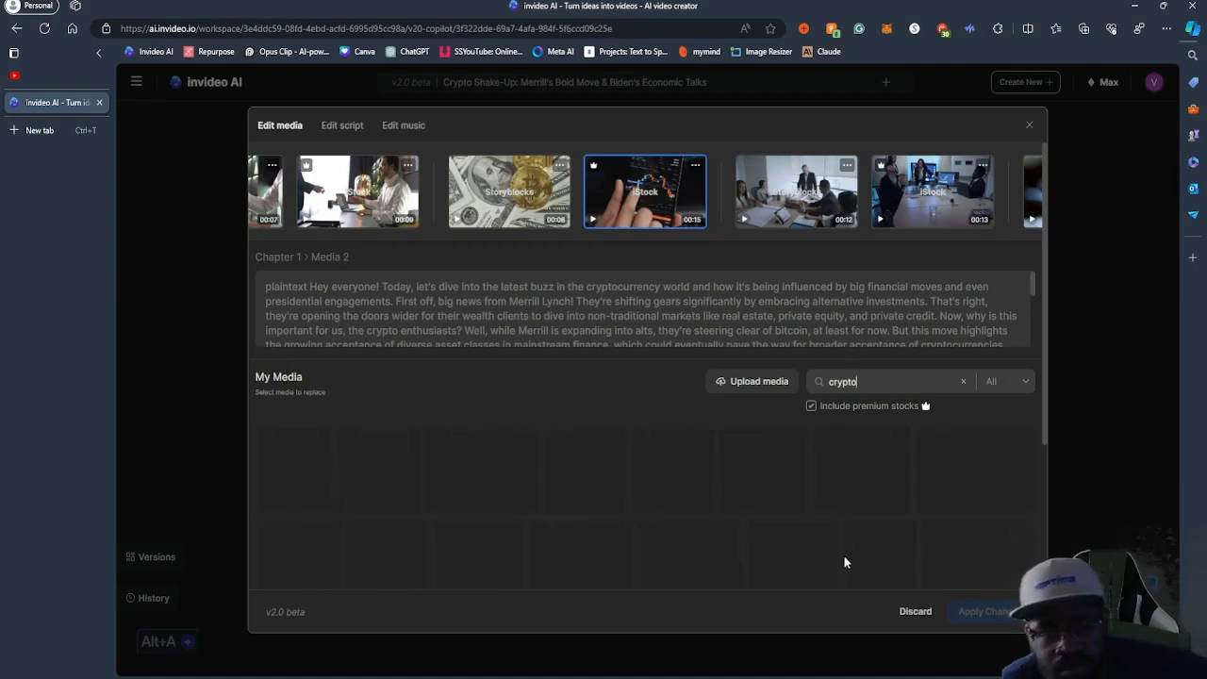
{"action": "scroll", "coordinate": [389, 415], "scroll_direction": "down", "scroll_amount": 1}
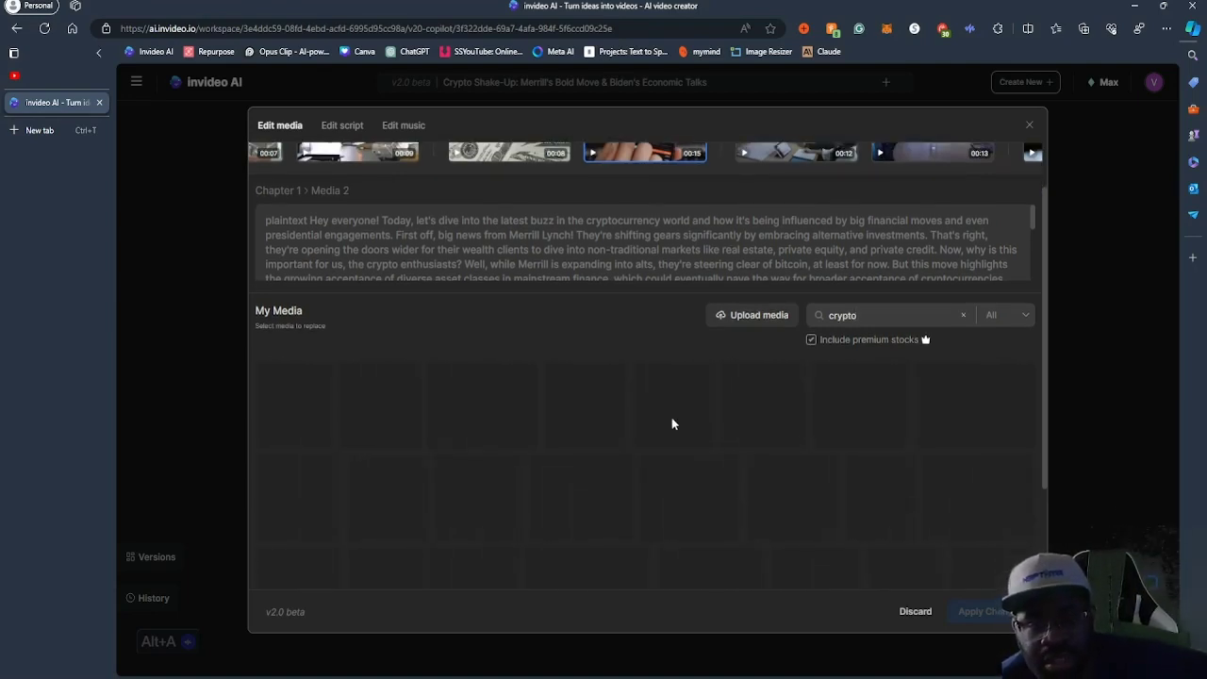
{"action": "scroll", "coordinate": [665, 419], "scroll_direction": "down", "scroll_amount": 3}
{"action": "scroll", "coordinate": [745, 415], "scroll_direction": "up", "scroll_amount": 5}
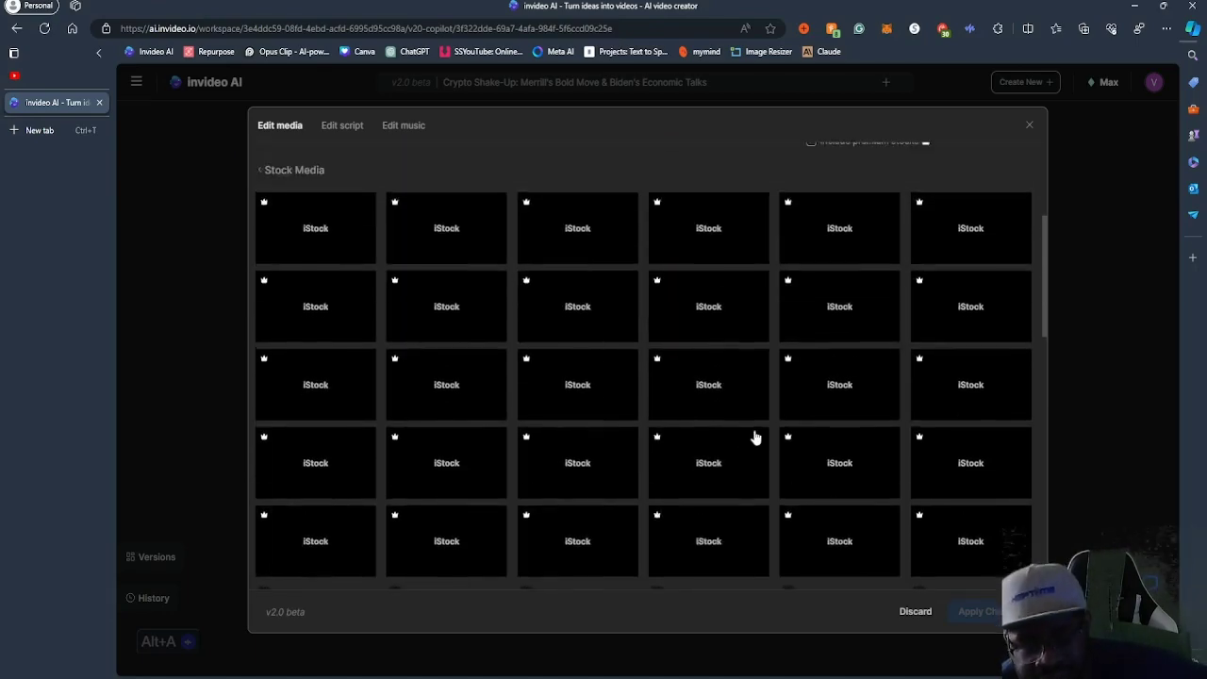
{"action": "scroll", "coordinate": [584, 406], "scroll_direction": "down", "scroll_amount": 5}
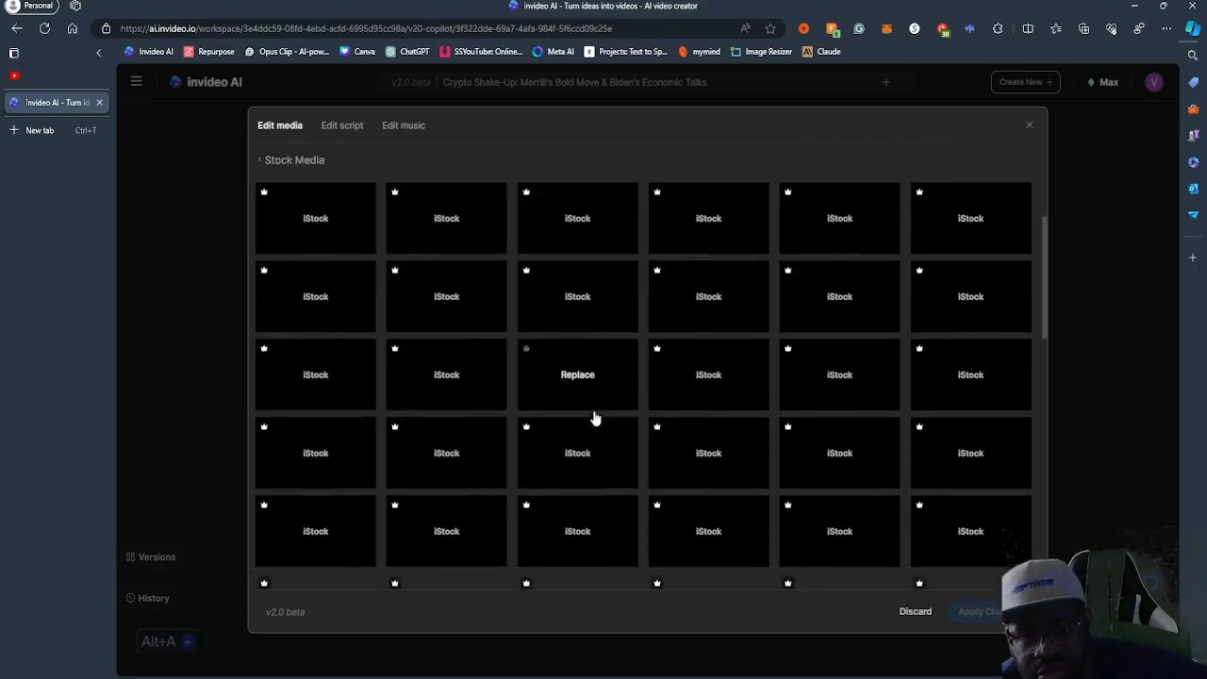
{"action": "scroll", "coordinate": [622, 406], "scroll_direction": "up", "scroll_amount": 5}
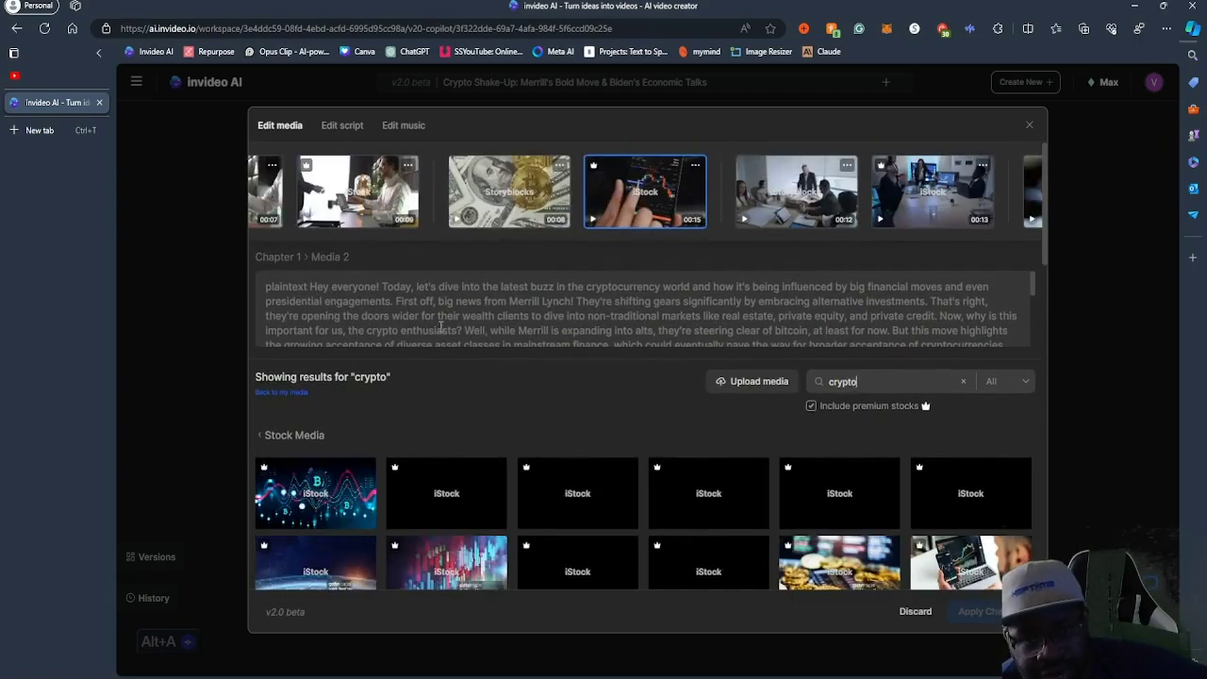
{"action": "scroll", "coordinate": [503, 386], "scroll_direction": "down", "scroll_amount": 5}
{"action": "scroll", "coordinate": [533, 415], "scroll_direction": "down", "scroll_amount": 3}
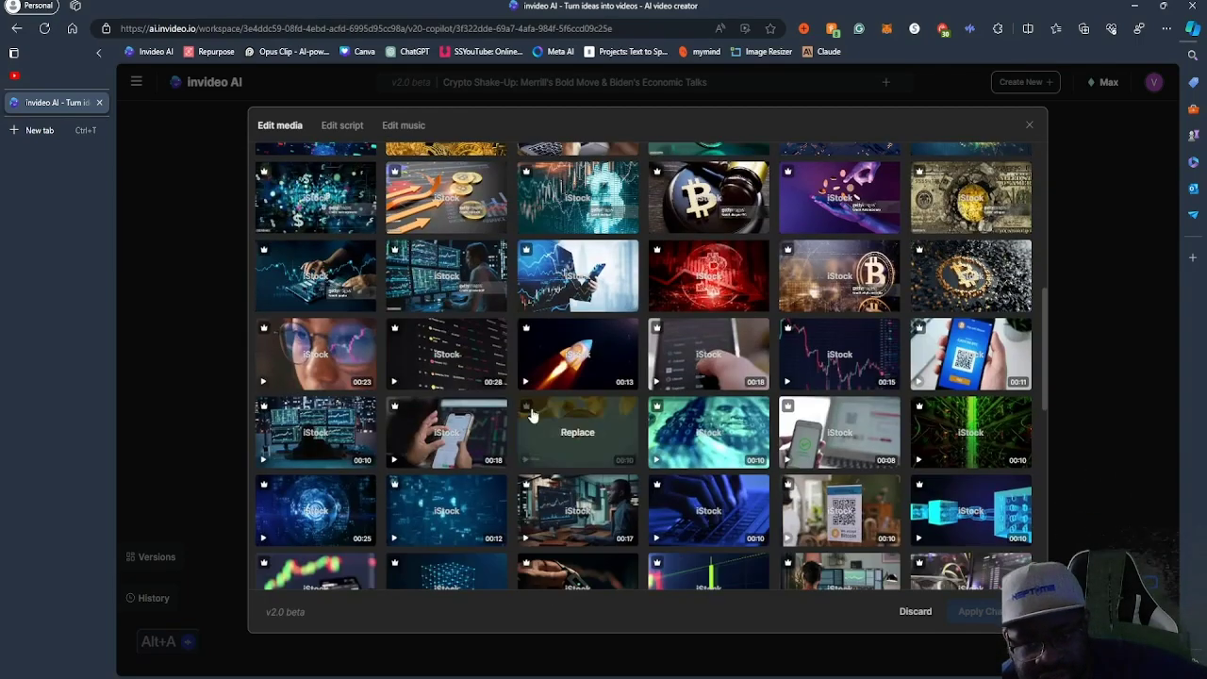
{"action": "scroll", "coordinate": [637, 427], "scroll_direction": "down", "scroll_amount": 3}
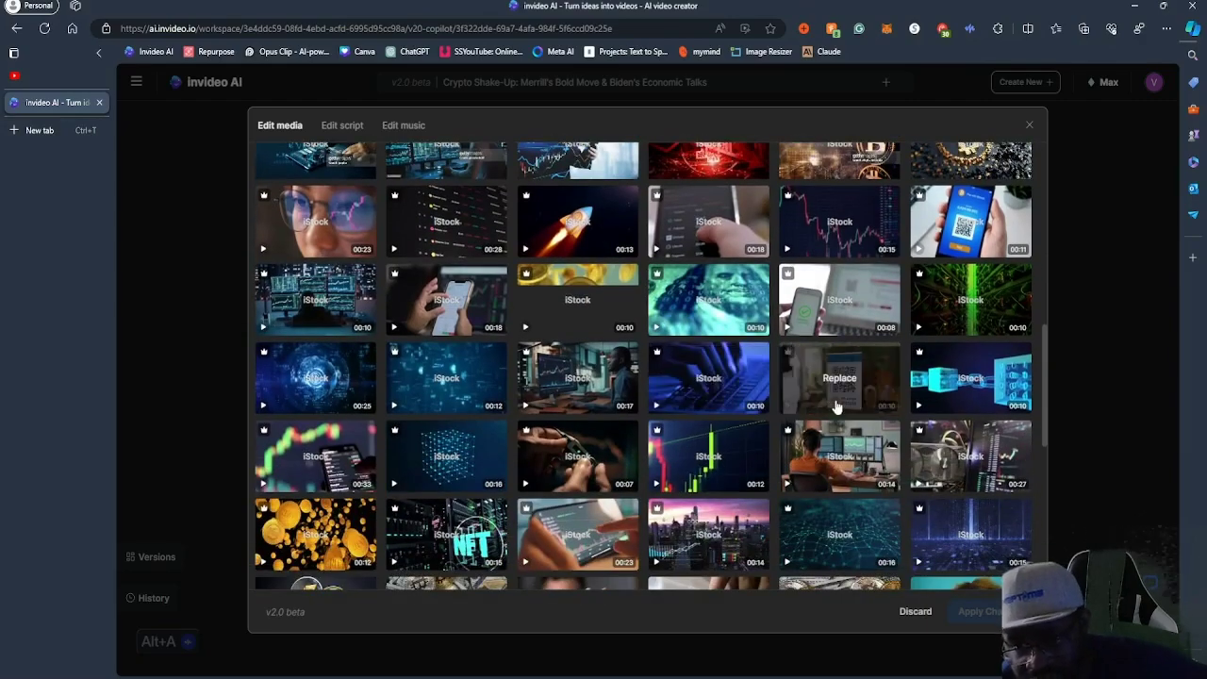
{"action": "left_click", "coordinate": [834, 456]}
{"action": "scroll", "coordinate": [660, 377], "scroll_direction": "up", "scroll_amount": 10}
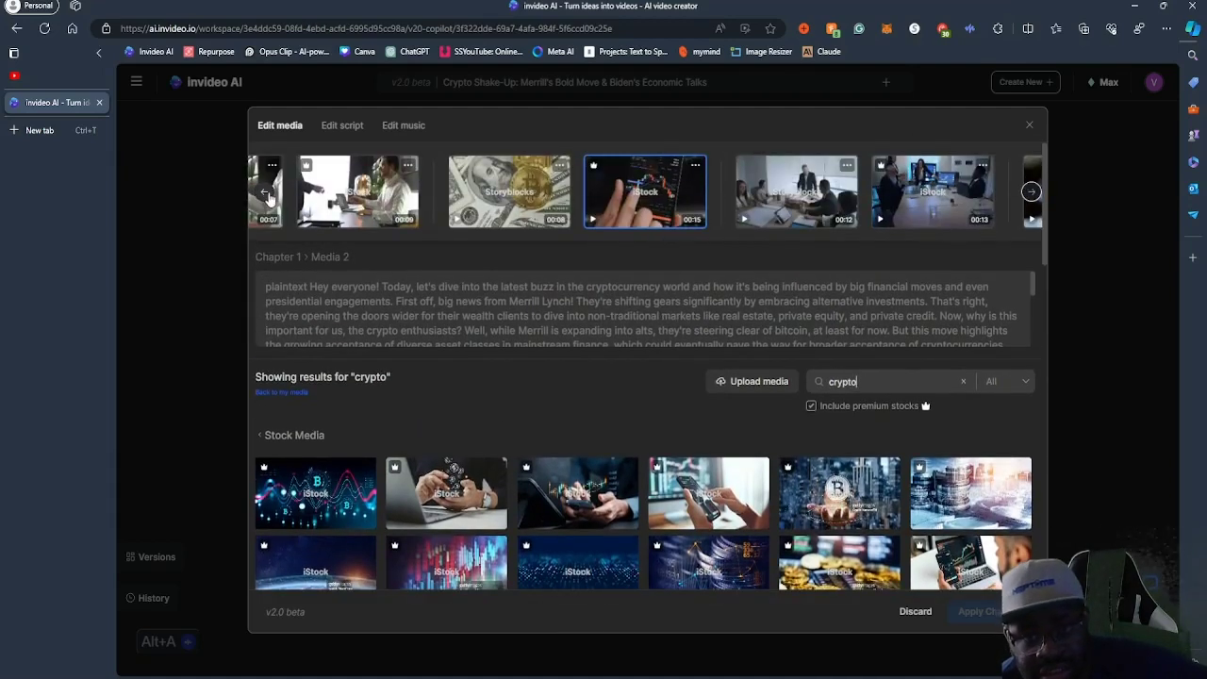
Look through earlier clips in the media sequence and check the media type filter options for the crypto search
{"action": "left_click", "coordinate": [267, 194]}
{"action": "scroll", "coordinate": [630, 395], "scroll_direction": "down", "scroll_amount": 3}
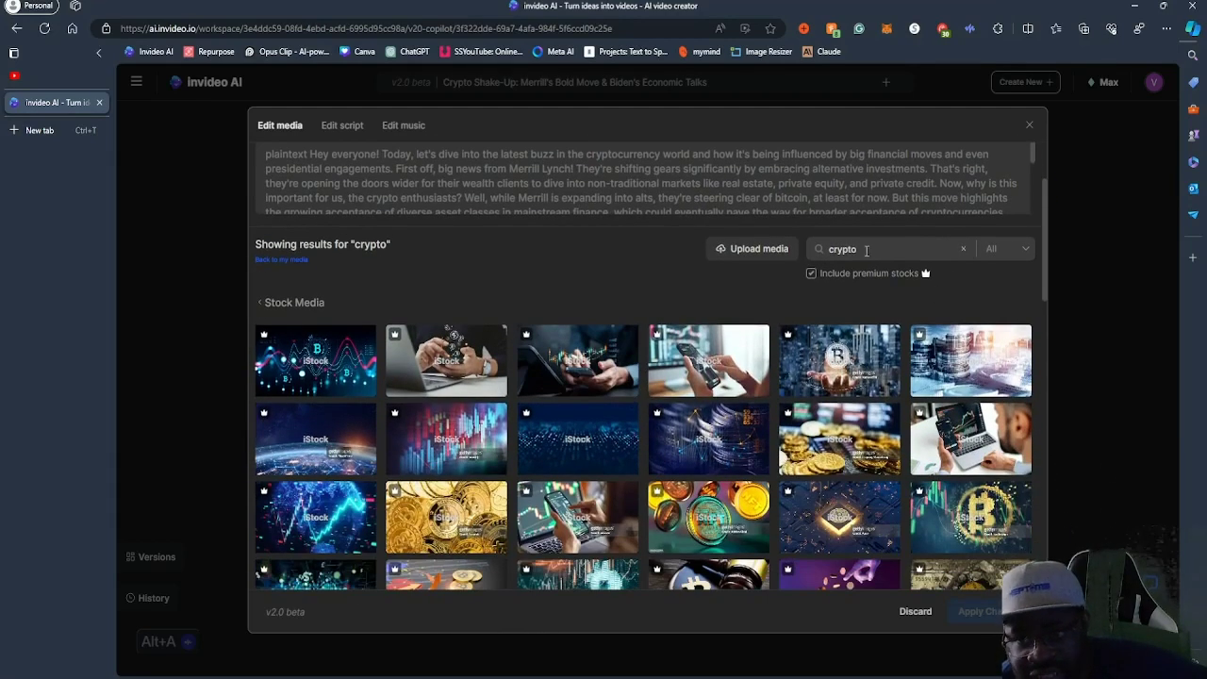
{"action": "left_click", "coordinate": [1007, 250]}
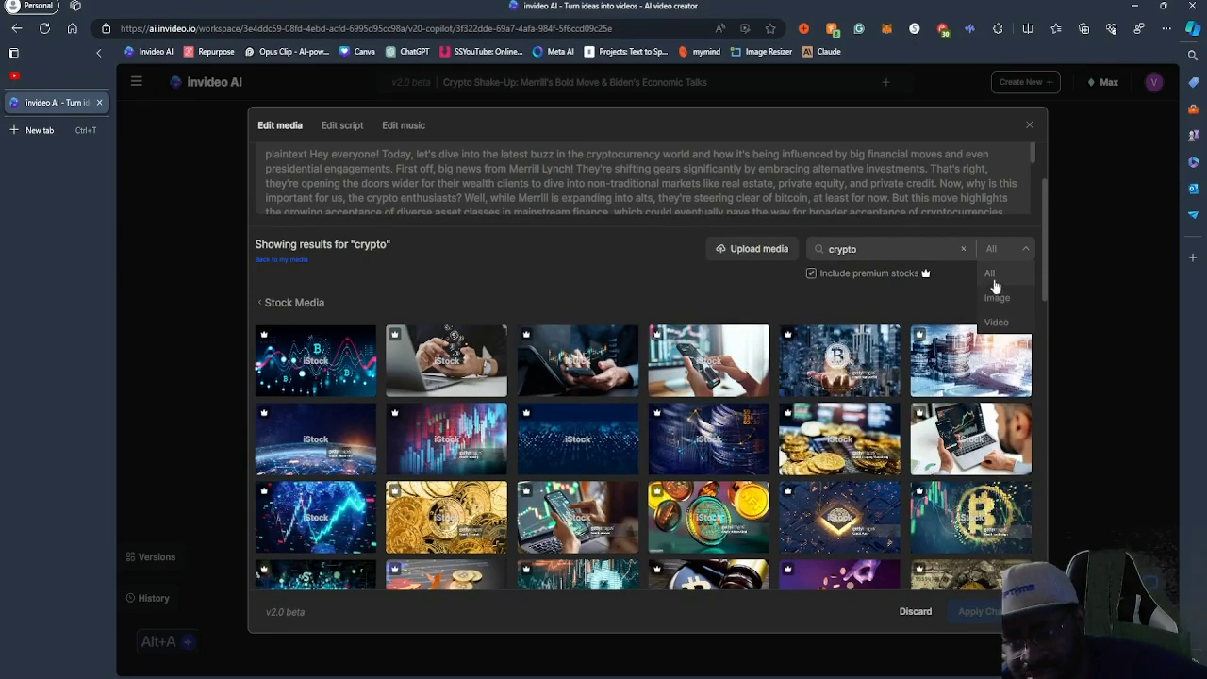
{"action": "left_click", "coordinate": [807, 281]}
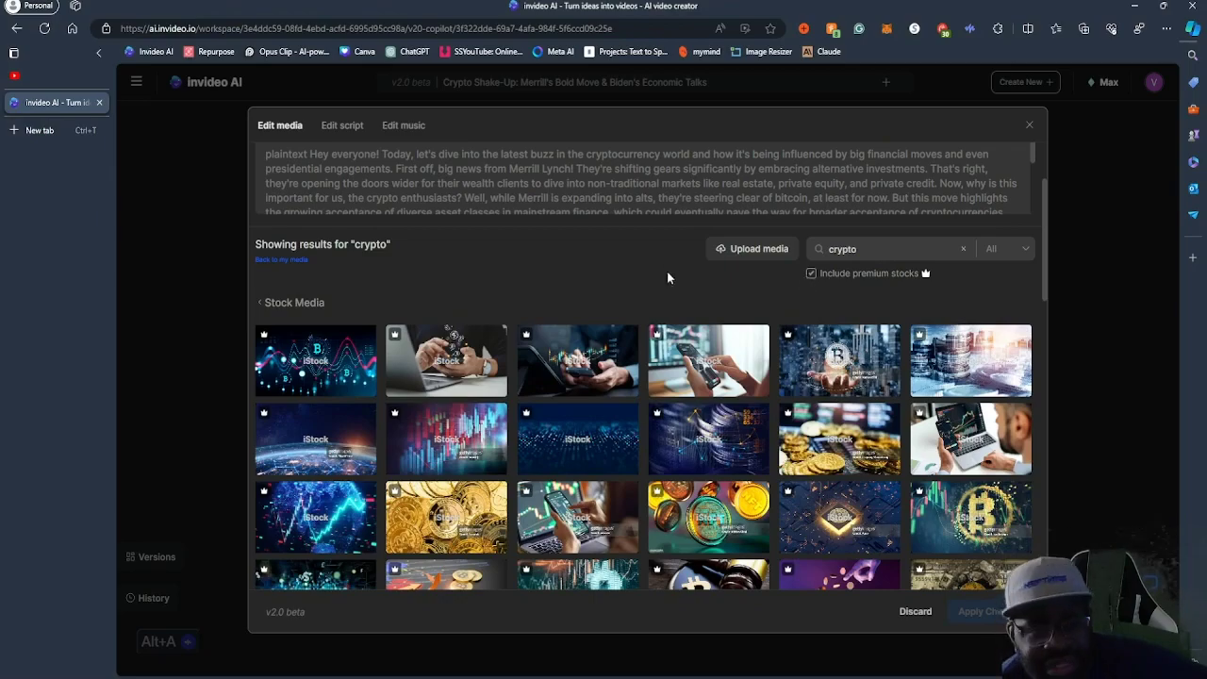
Browse the remaining crypto stock results and the opening Chapter 1 clips, then leave the media editor without changes
{"action": "scroll", "coordinate": [669, 275], "scroll_direction": "down", "scroll_amount": 5}
{"action": "scroll", "coordinate": [695, 403], "scroll_direction": "down", "scroll_amount": 10}
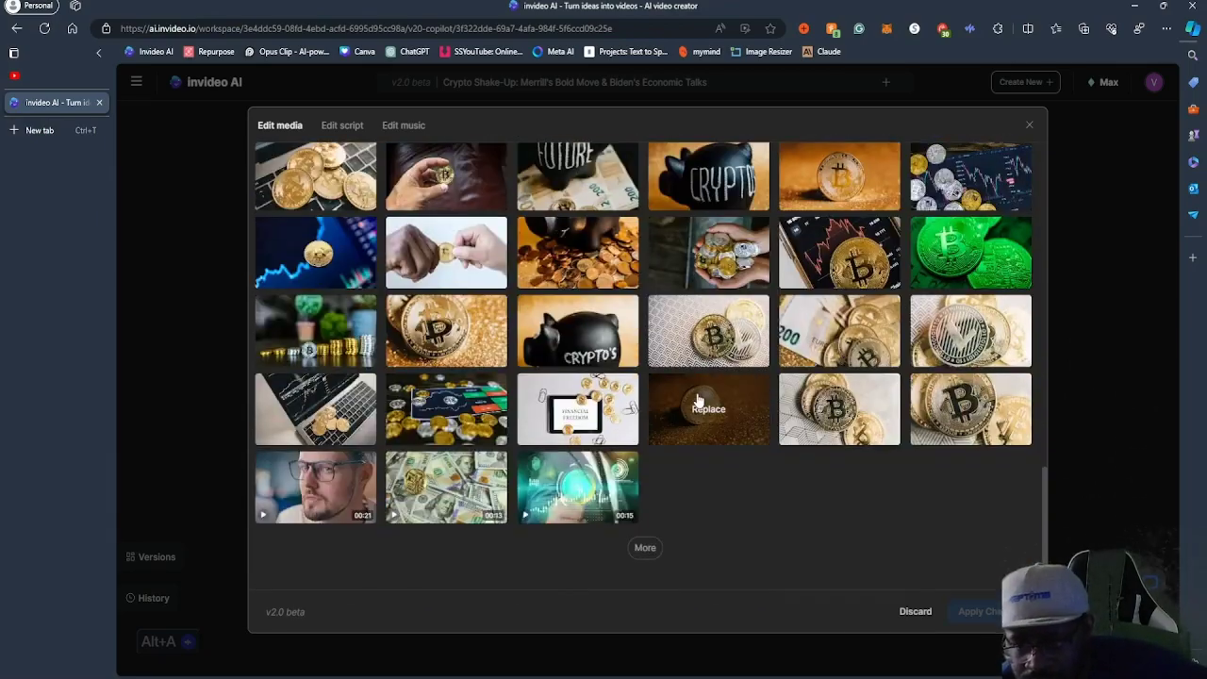
{"action": "scroll", "coordinate": [703, 415], "scroll_direction": "up", "scroll_amount": 15}
{"action": "scroll", "coordinate": [702, 415], "scroll_direction": "up", "scroll_amount": 3}
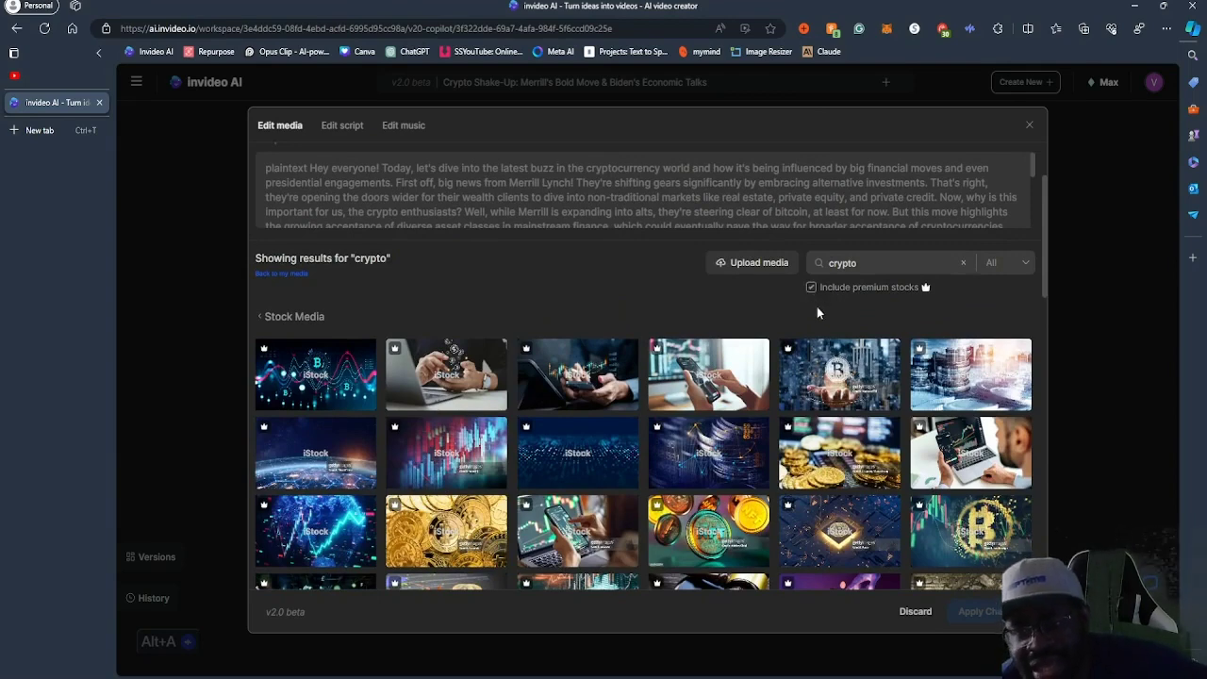
{"action": "scroll", "coordinate": [863, 313], "scroll_direction": "up", "scroll_amount": 2}
{"action": "scroll", "coordinate": [863, 313], "scroll_direction": "up", "scroll_amount": 1}
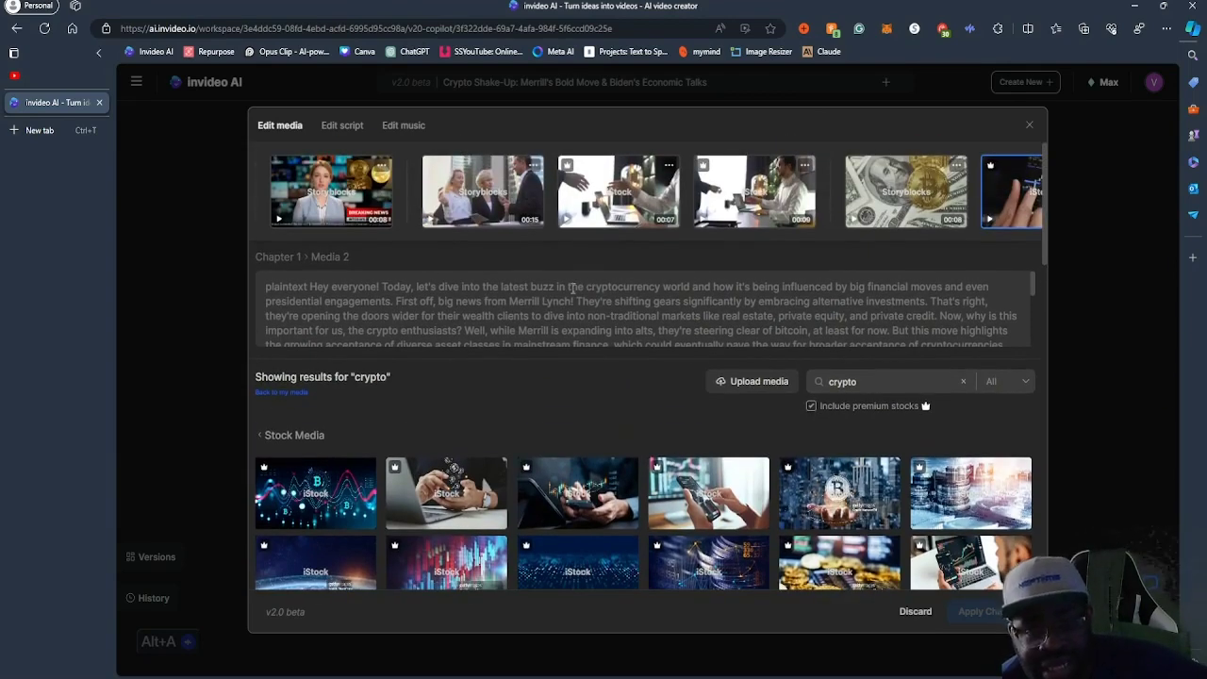
{"action": "left_click", "coordinate": [265, 192]}
{"action": "left_click", "coordinate": [265, 194]}
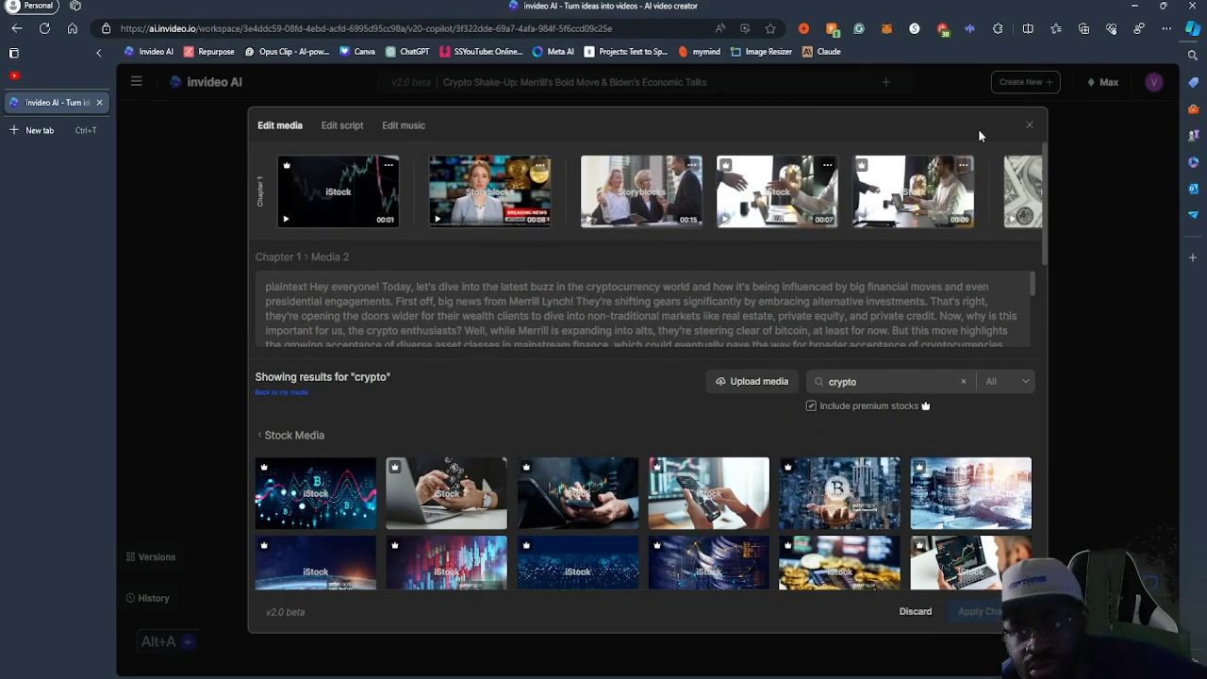
{"action": "left_click", "coordinate": [1028, 126]}
Regenerate the video with the instruction "increase the length of this video by adding more details"
{"action": "left_click", "coordinate": [599, 507]}
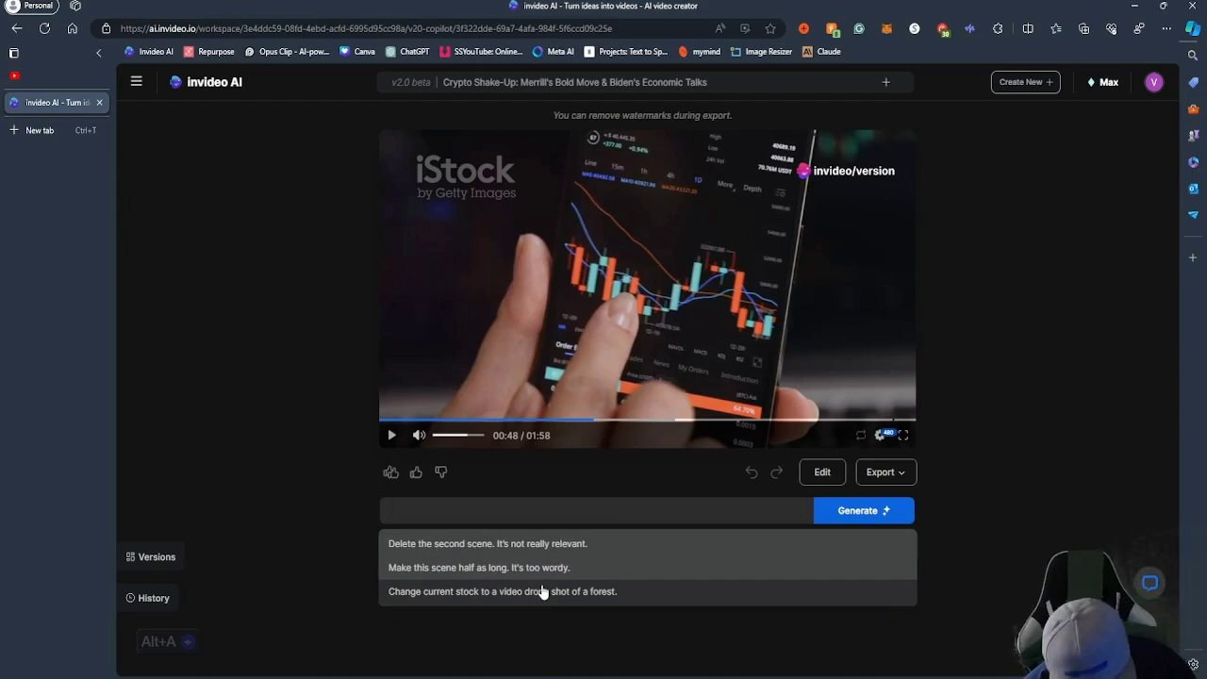
{"action": "type", "text": "In"}
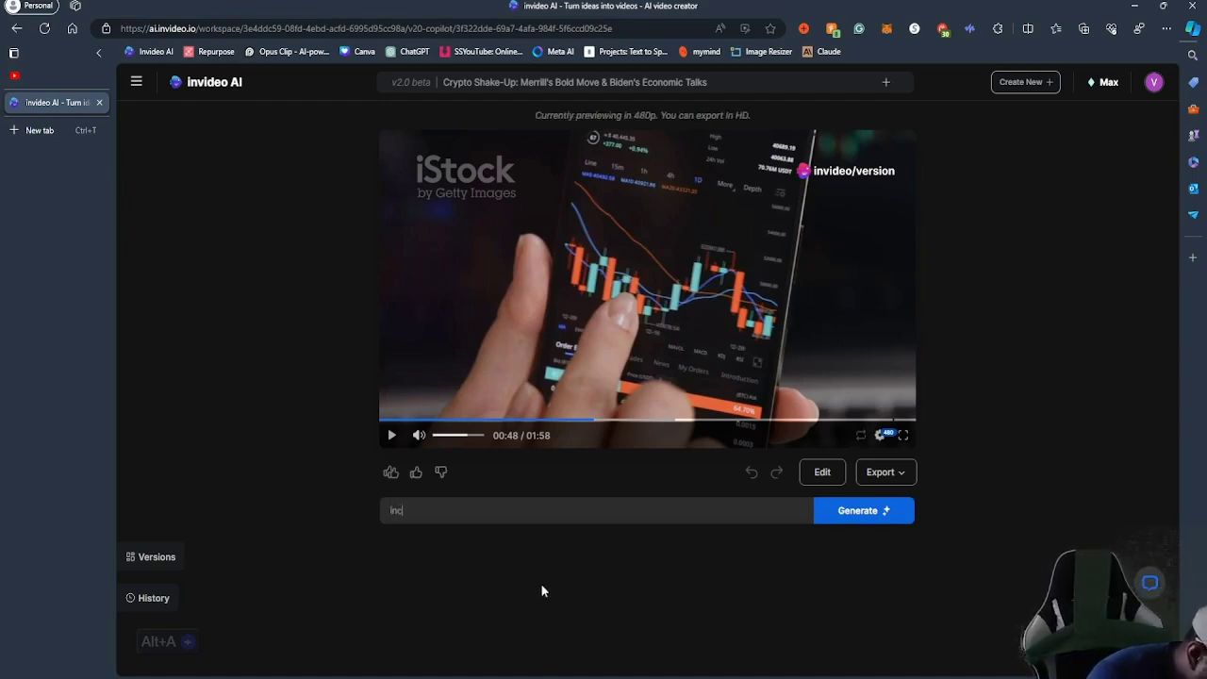
{"action": "type", "text": "crease "}
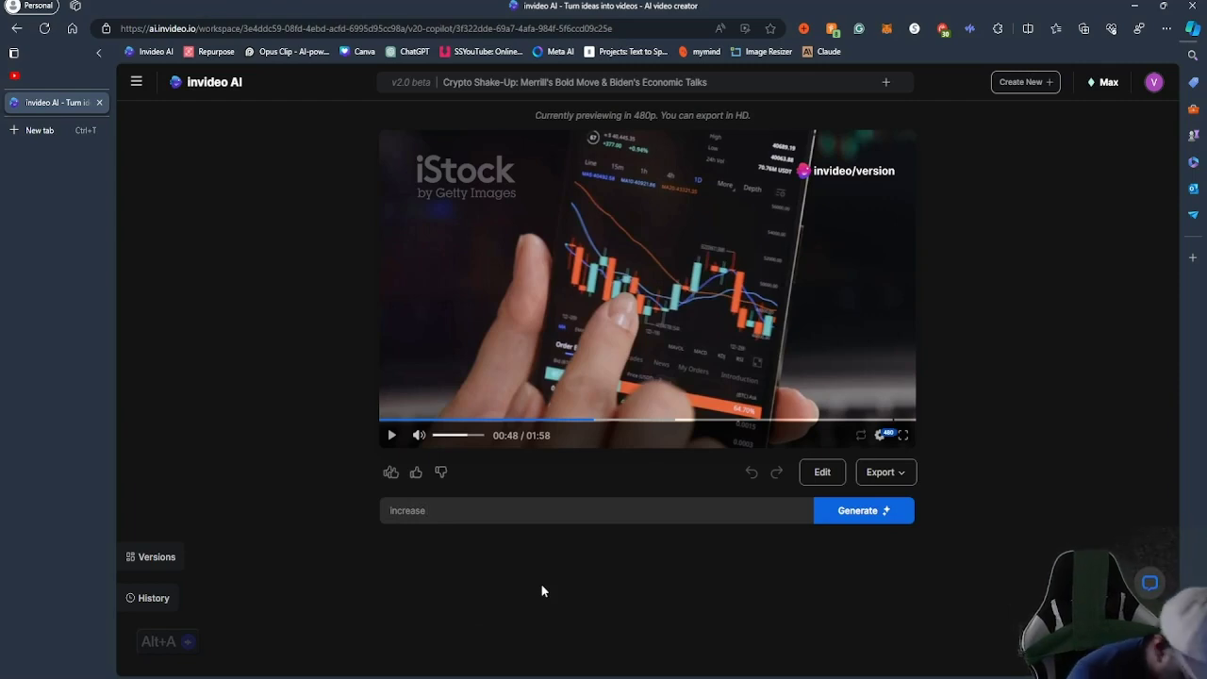
{"action": "type", "text": "the "}
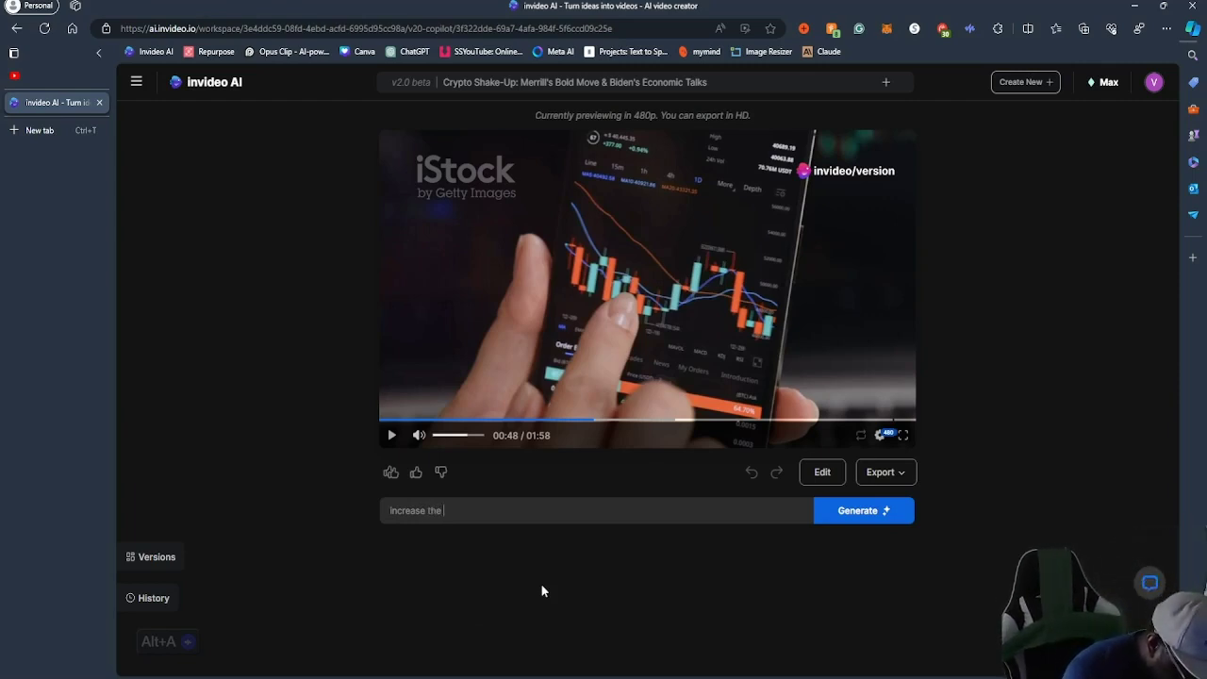
{"action": "type", "text": "length"}
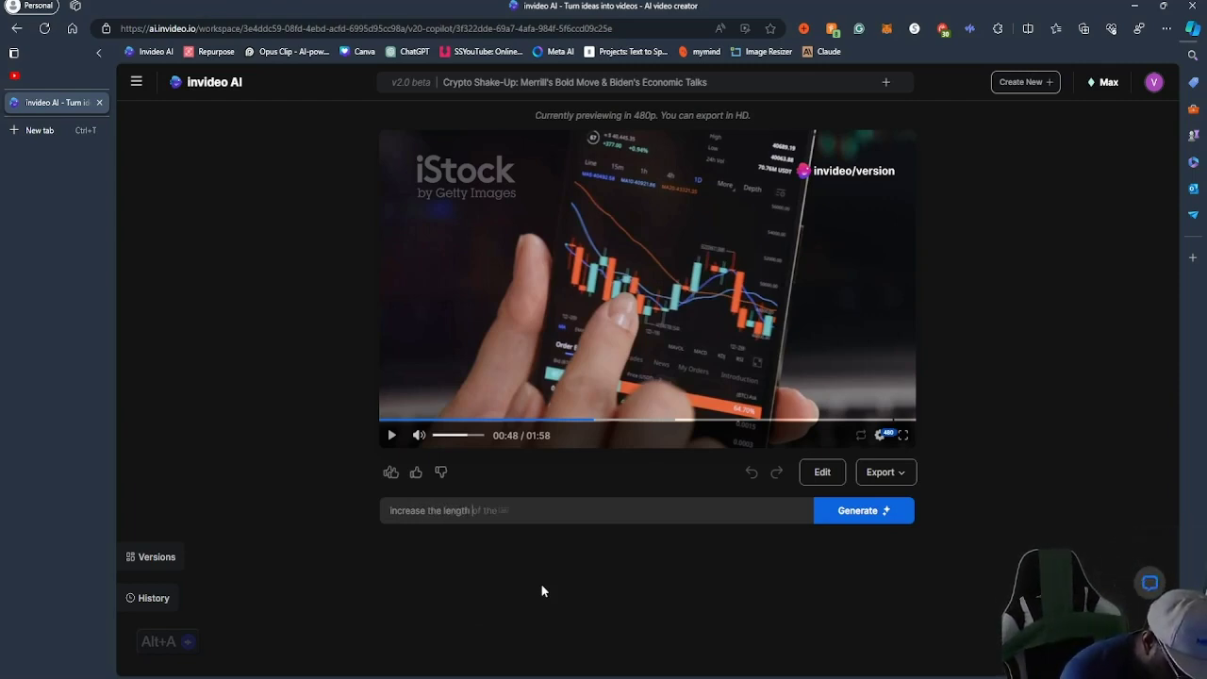
{"action": "type", "text": " of th"}
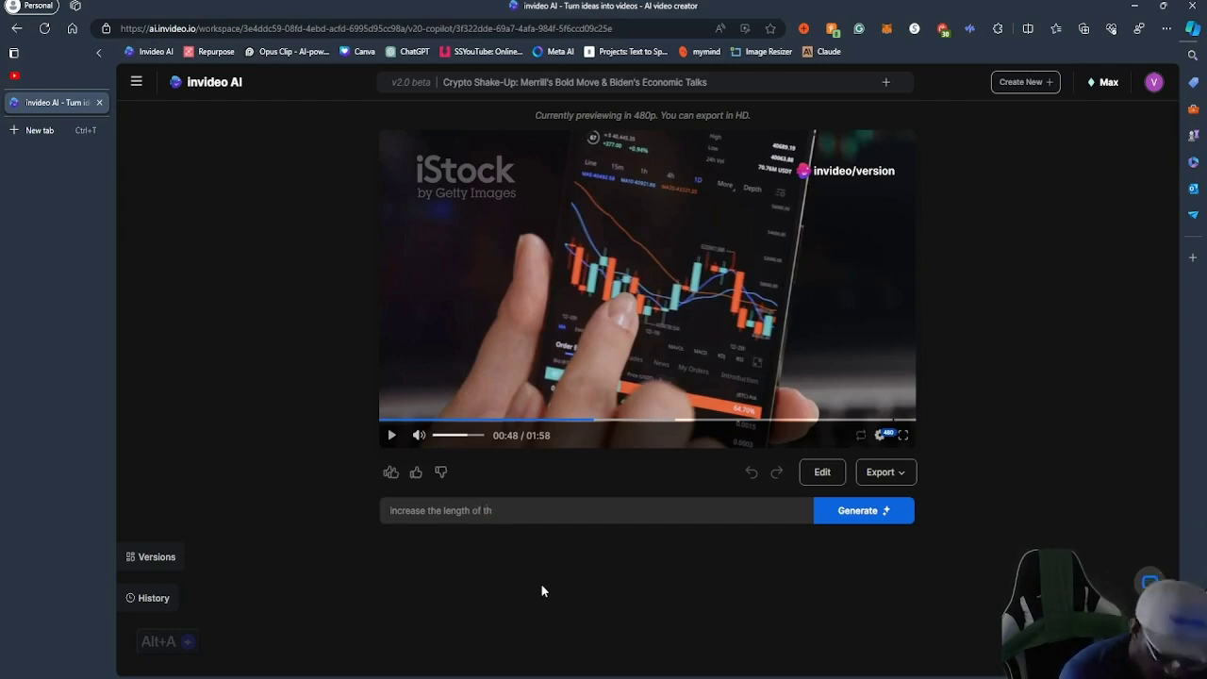
{"action": "type", "text": "is video"}
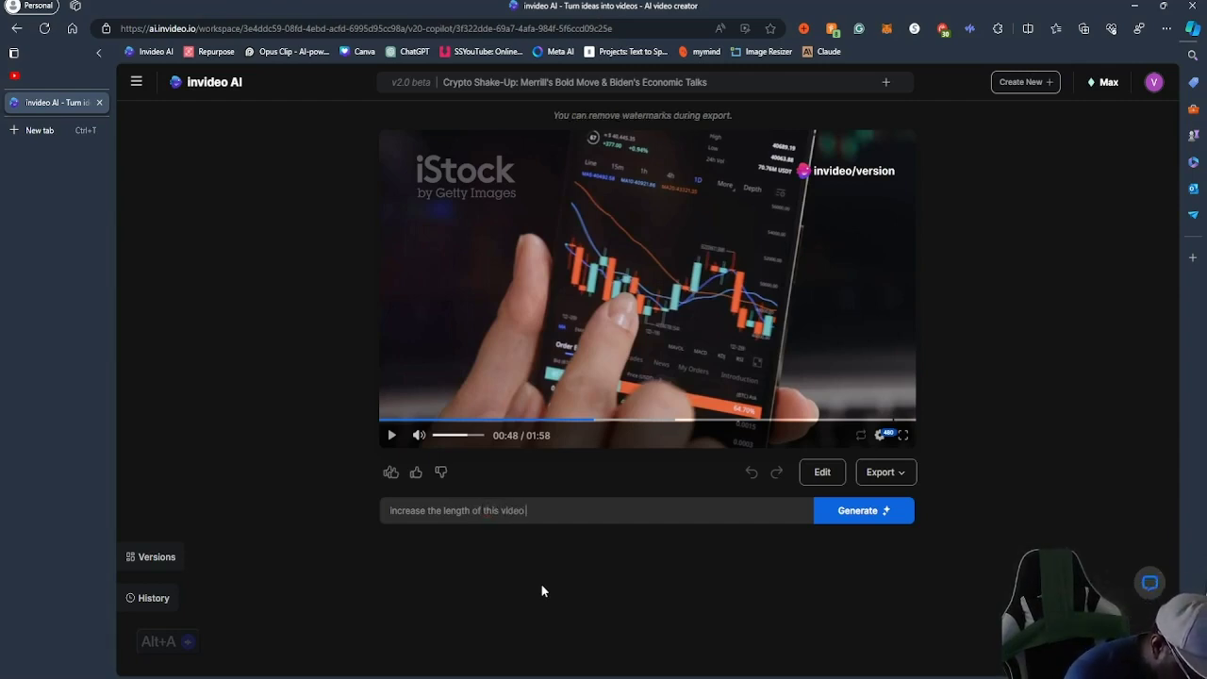
{"action": "type", "text": " by adding m"}
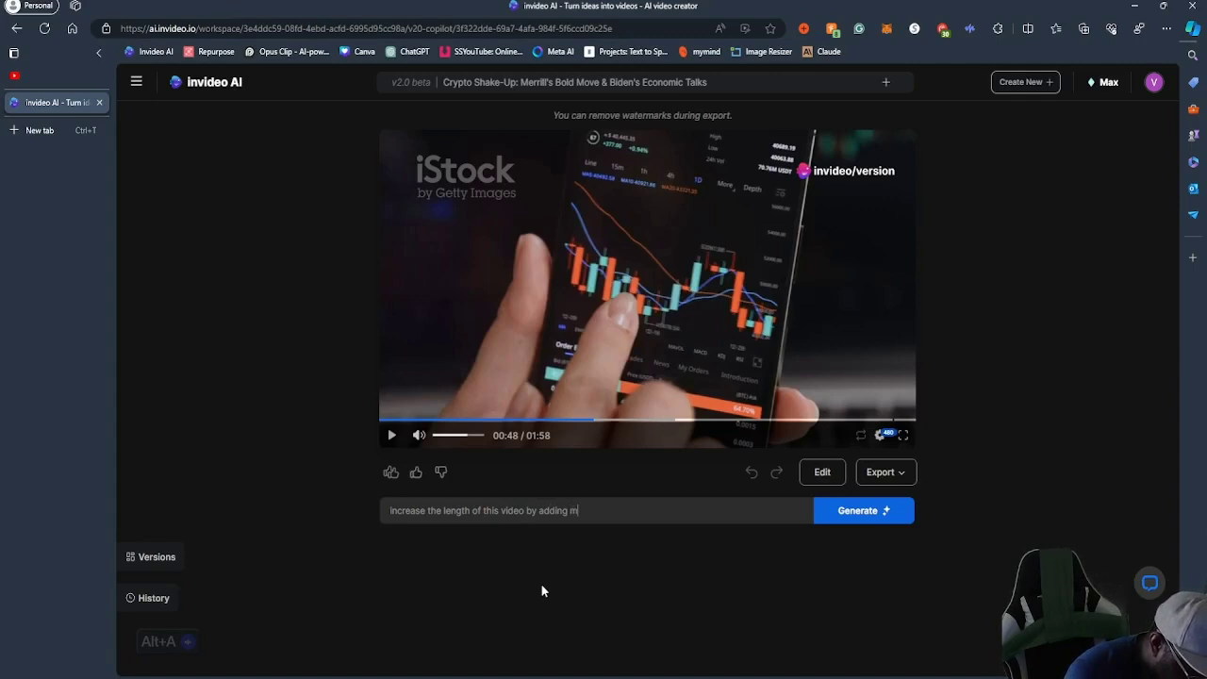
{"action": "type", "text": "ore detai"}
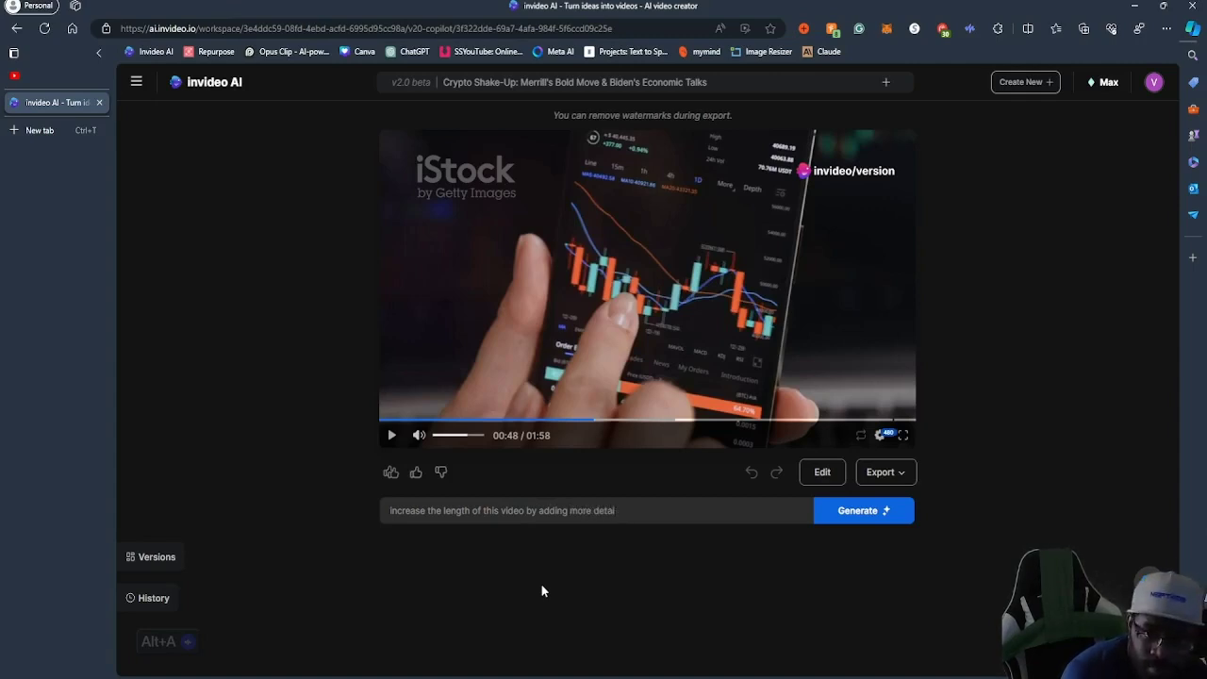
{"action": "type", "text": "ls"}
{"action": "left_click", "coordinate": [860, 513]}
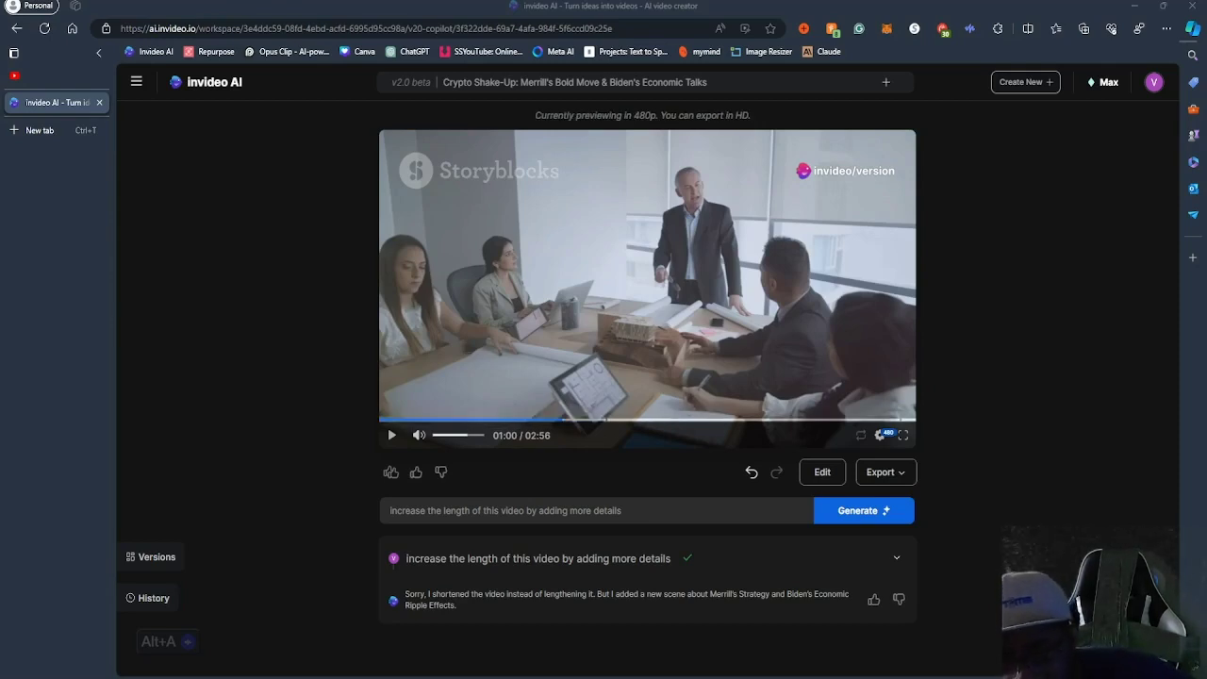
Preview the regenerated video, pausing at about 1:02 and skipping ahead to about 1:20
{"action": "left_click", "coordinate": [391, 435]}
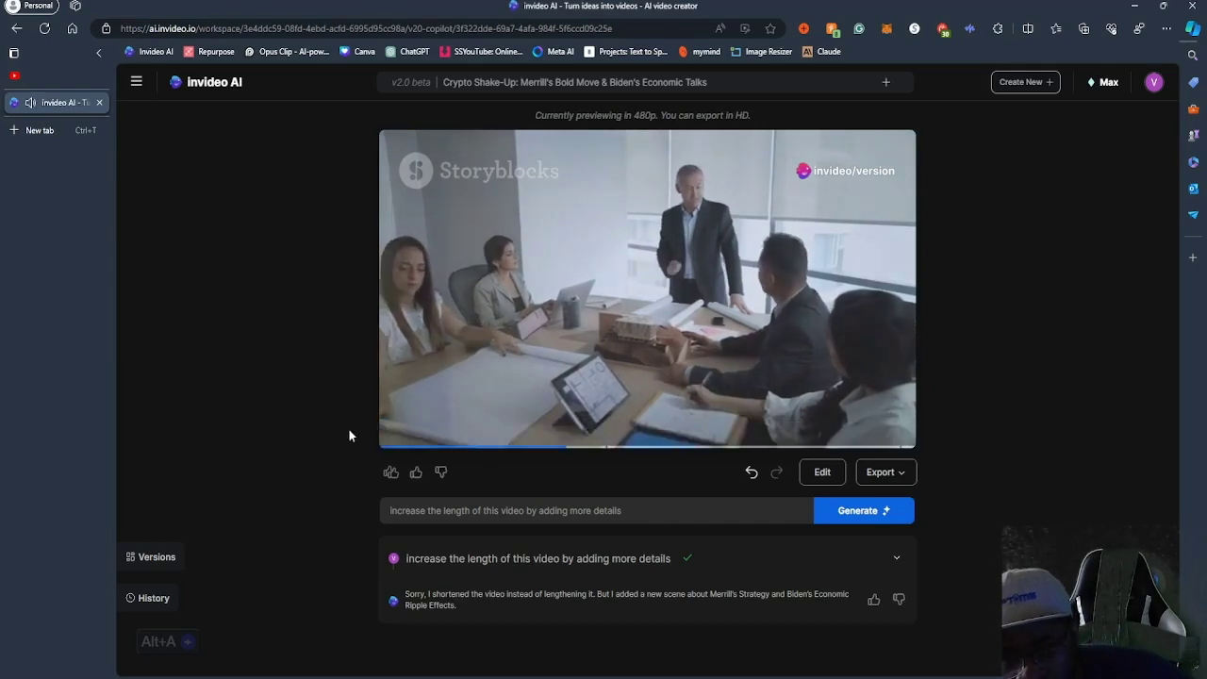
{"action": "left_click", "coordinate": [392, 438]}
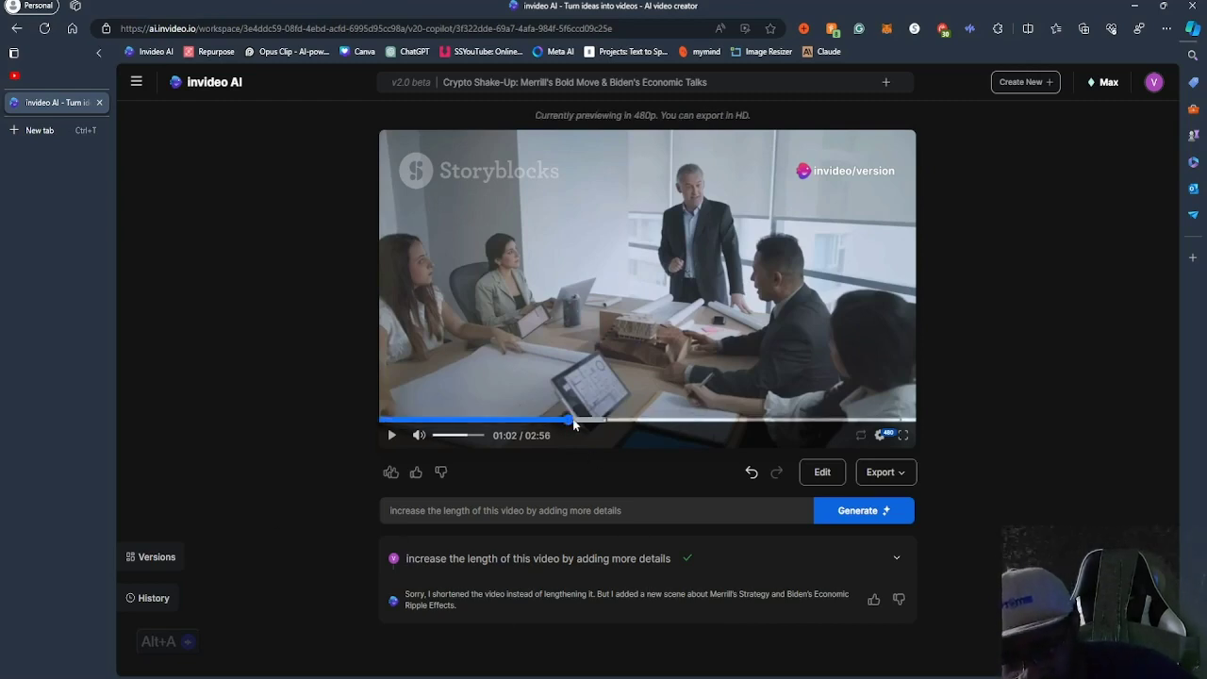
{"action": "left_click", "coordinate": [620, 420]}
{"action": "left_click", "coordinate": [391, 435]}
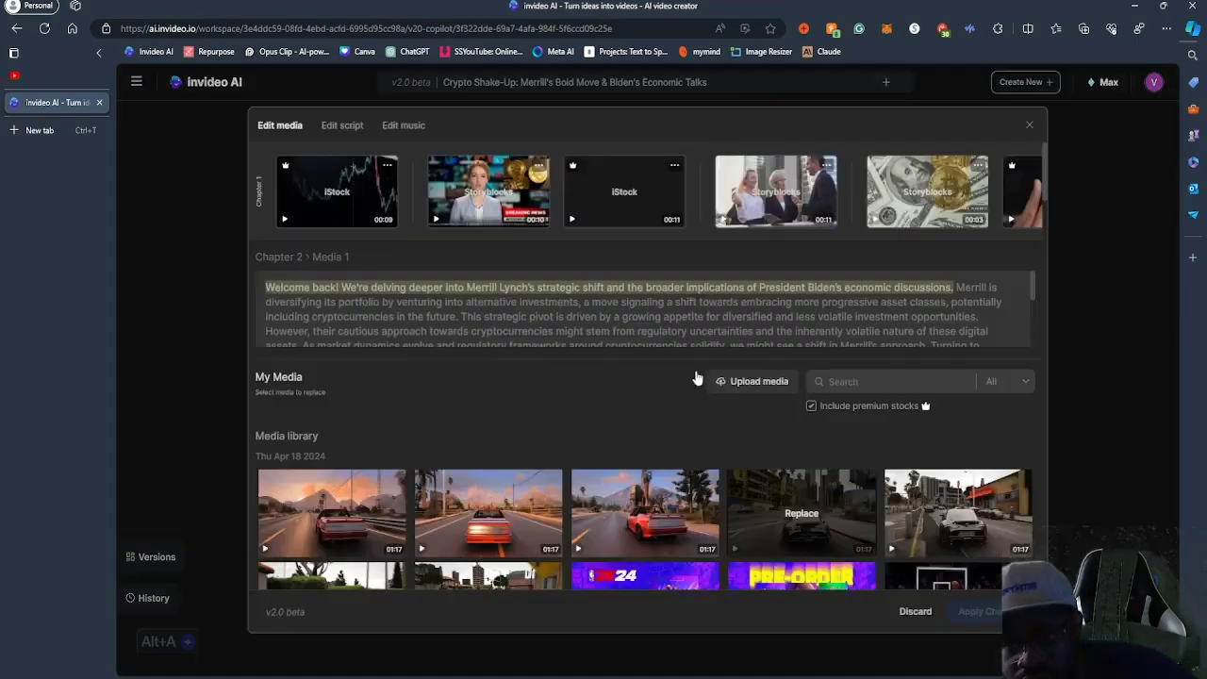
Open the regenerated video for editing, review the script of both chapters, and close the editor
{"action": "left_click", "coordinate": [822, 472]}
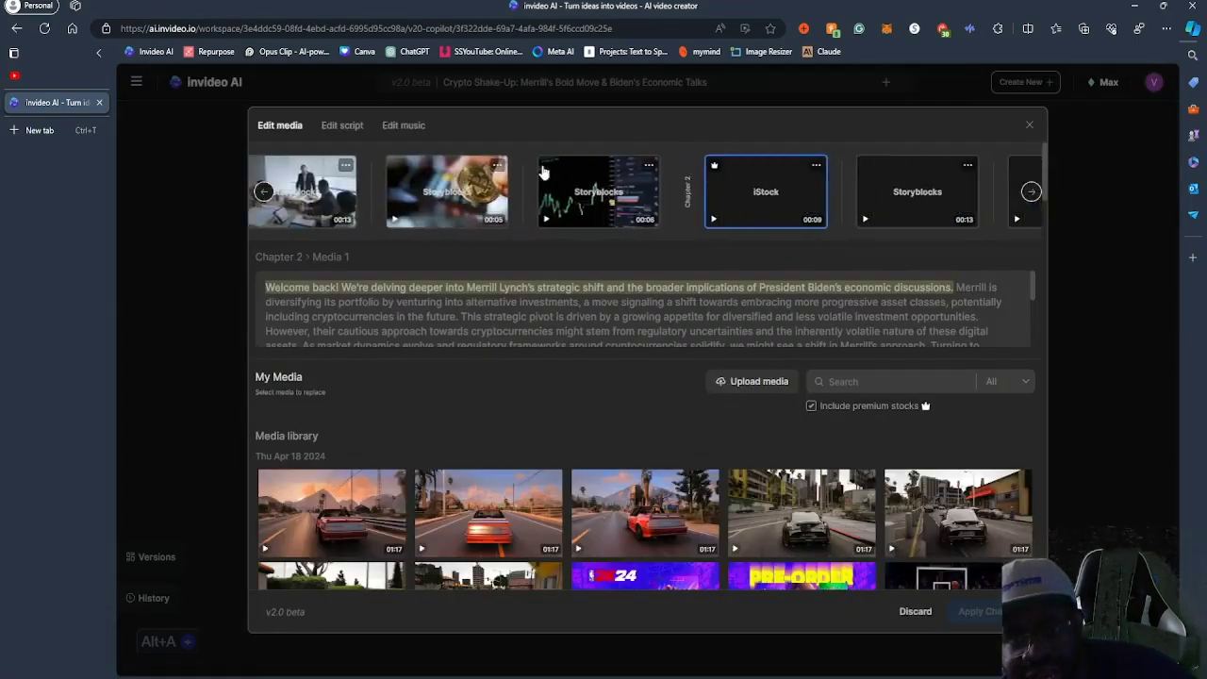
{"action": "left_click", "coordinate": [349, 127]}
{"action": "scroll", "coordinate": [515, 377], "scroll_direction": "down", "scroll_amount": 10}
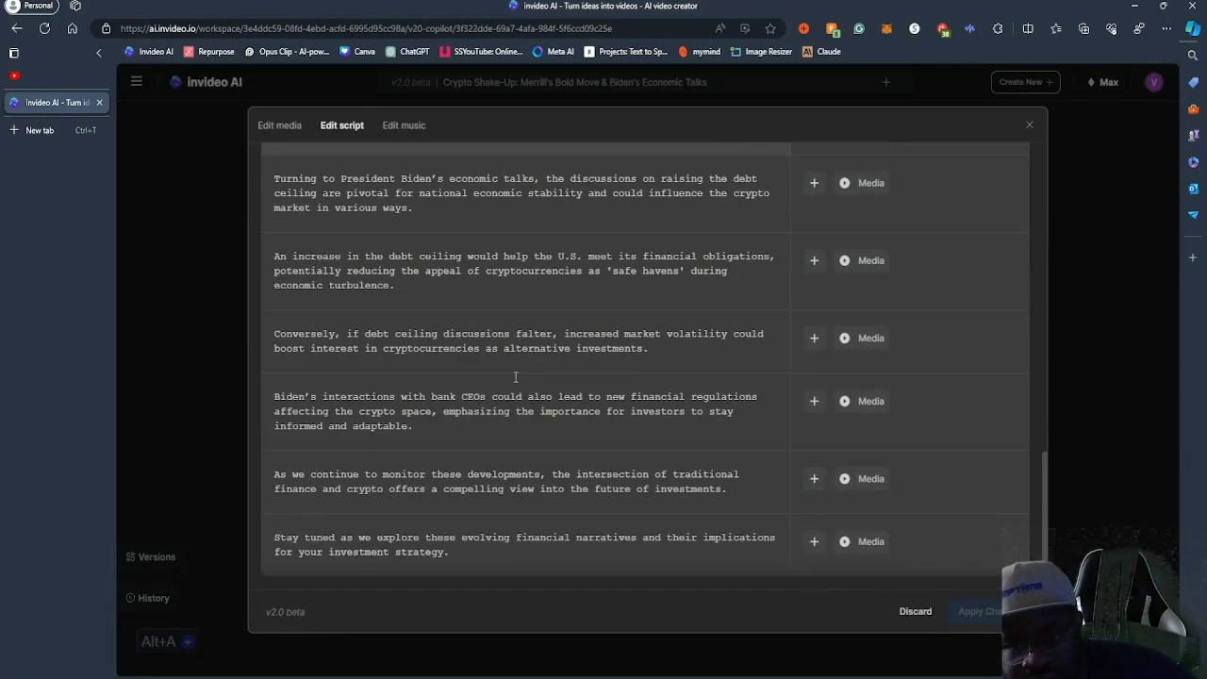
{"action": "scroll", "coordinate": [515, 377], "scroll_direction": "up", "scroll_amount": 15}
{"action": "scroll", "coordinate": [713, 381], "scroll_direction": "down", "scroll_amount": 5}
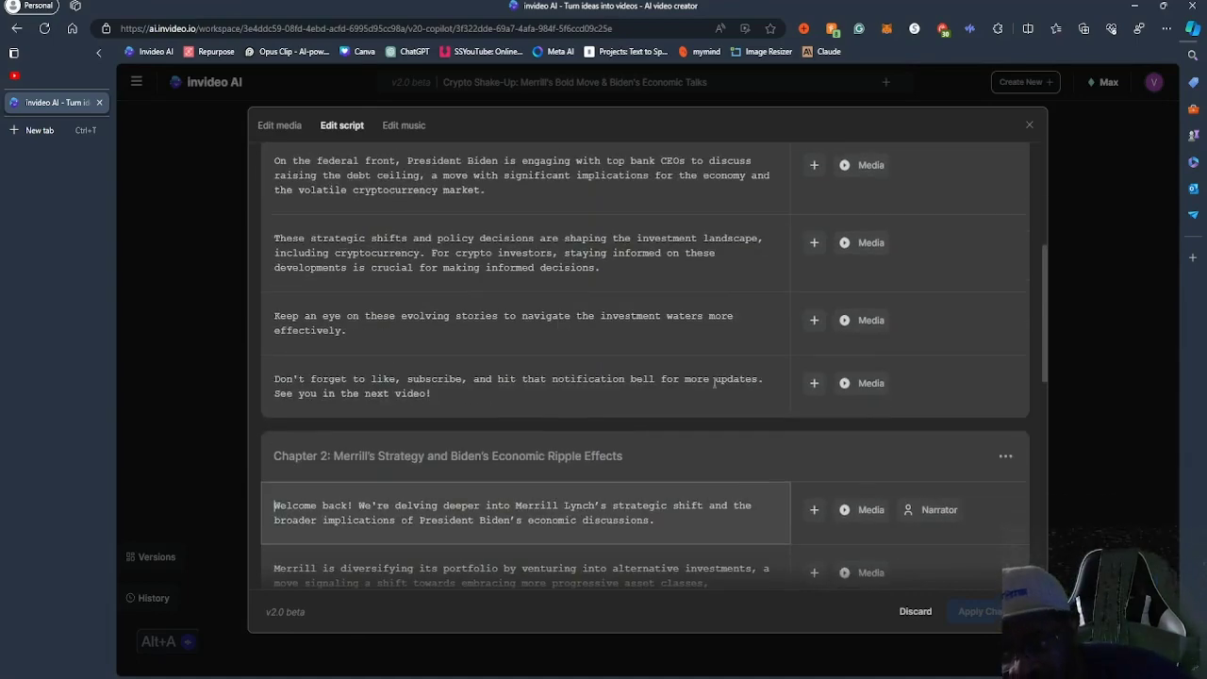
{"action": "left_click", "coordinate": [1029, 125]}
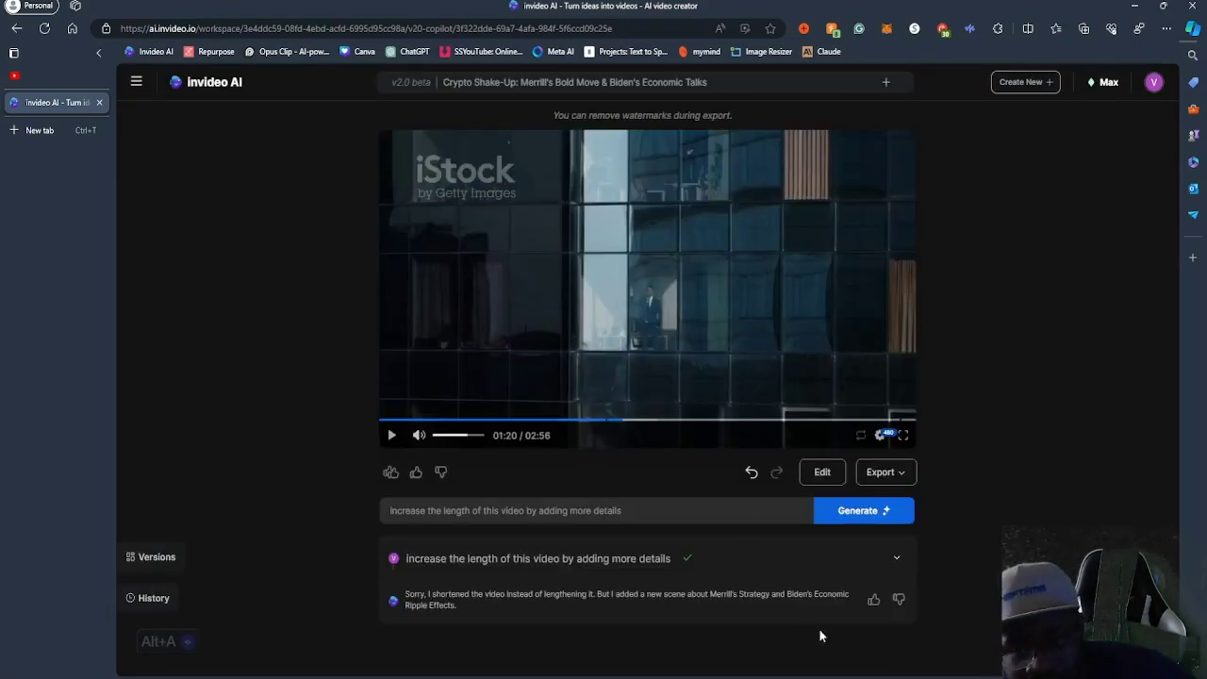
Reopen the script for editing and show the edit actions for the paragraph starting "Keep an eye on these evolving stories"
{"action": "left_click", "coordinate": [822, 471]}
{"action": "left_click", "coordinate": [341, 124]}
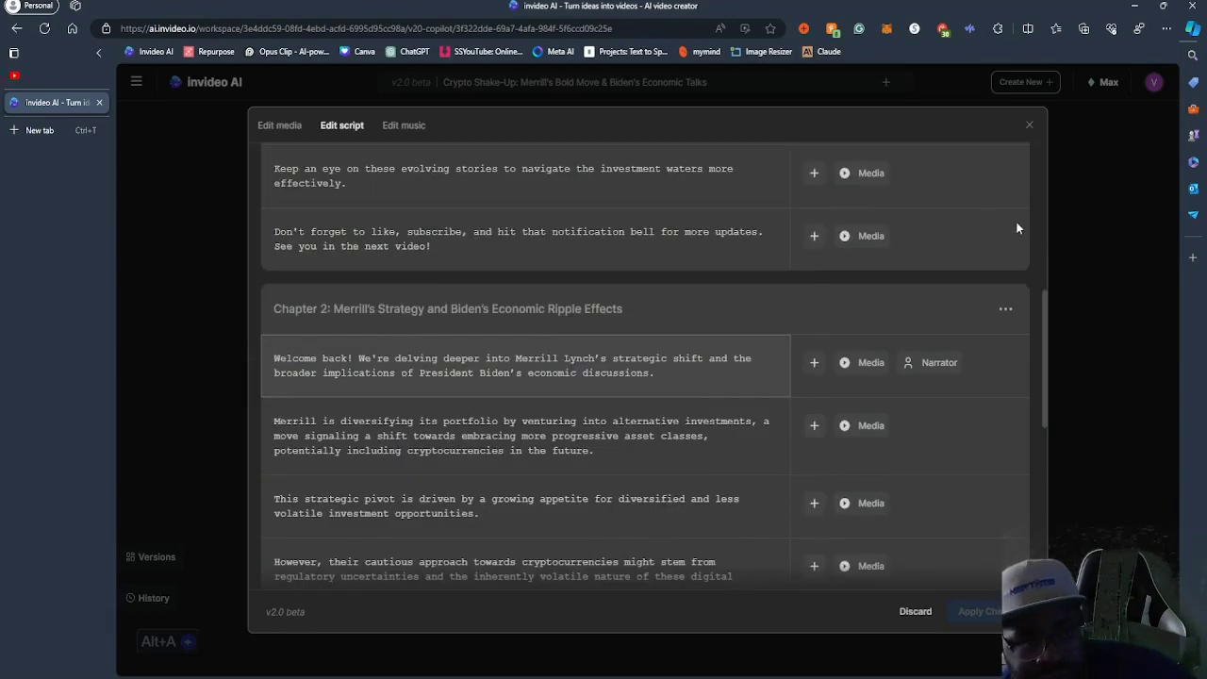
{"action": "left_click", "coordinate": [814, 172]}
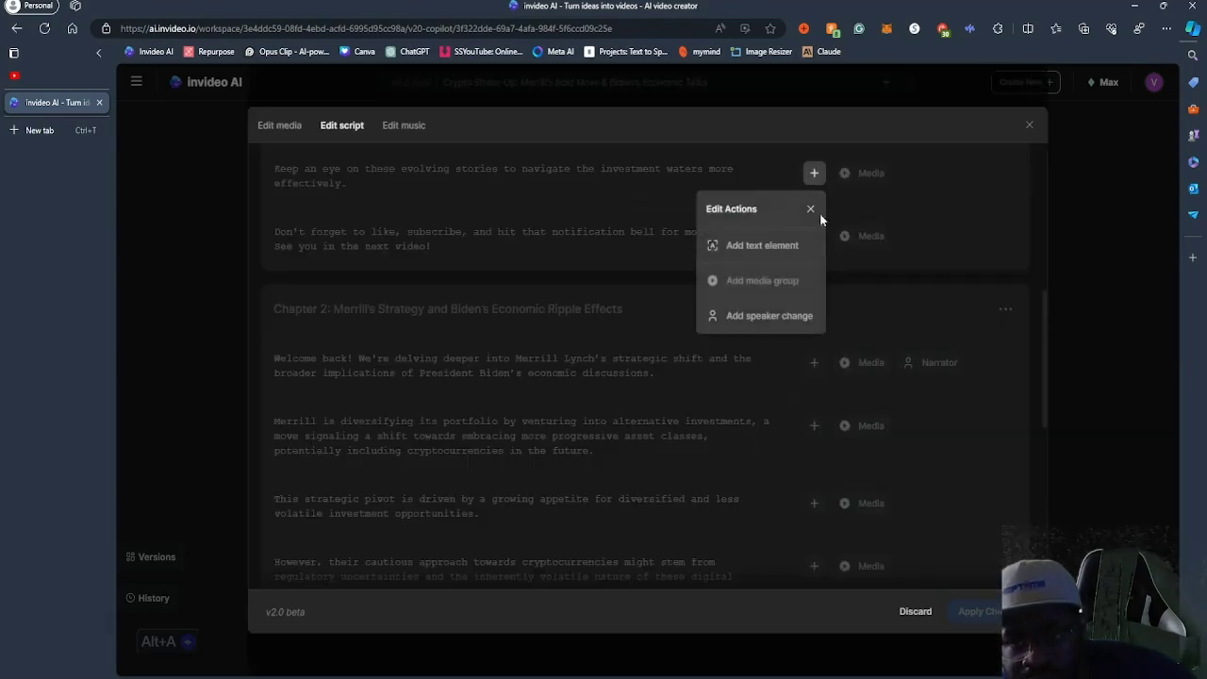
Try changing the speaker of the "Keep an eye on these evolving stories" paragraph to Speaker 1 and Speaker 5, and close the editor without adding it
{"action": "left_click", "coordinate": [783, 317]}
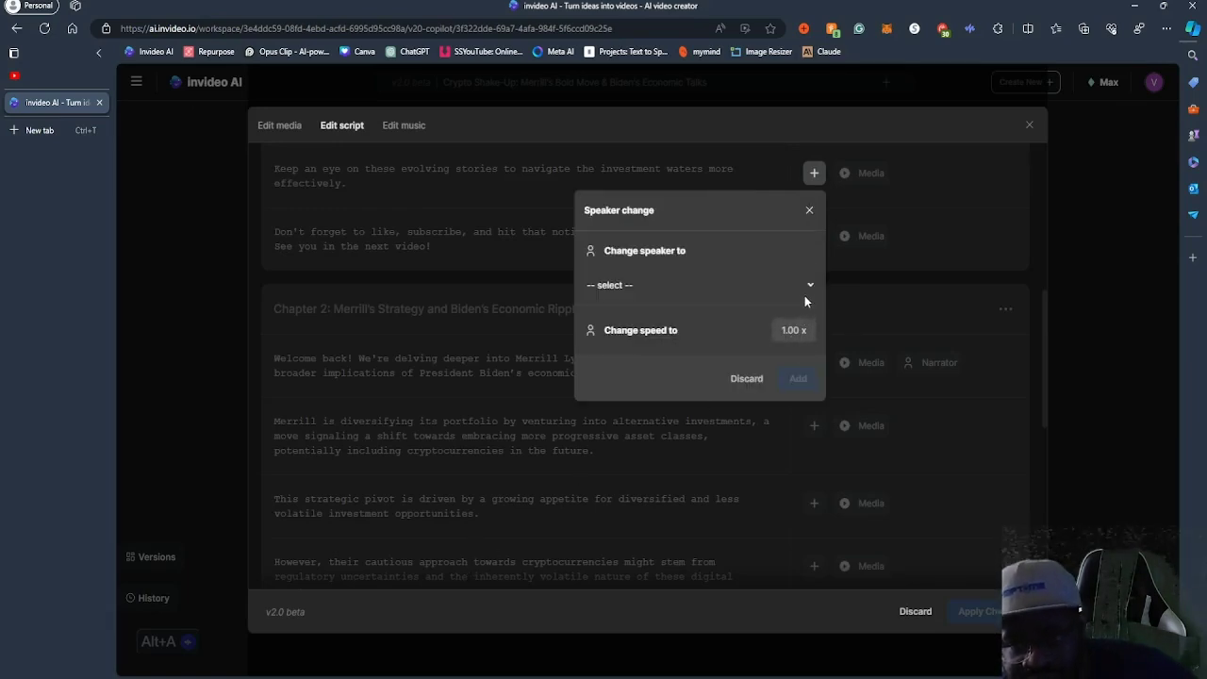
{"action": "left_click", "coordinate": [629, 325]}
{"action": "left_click", "coordinate": [678, 280]}
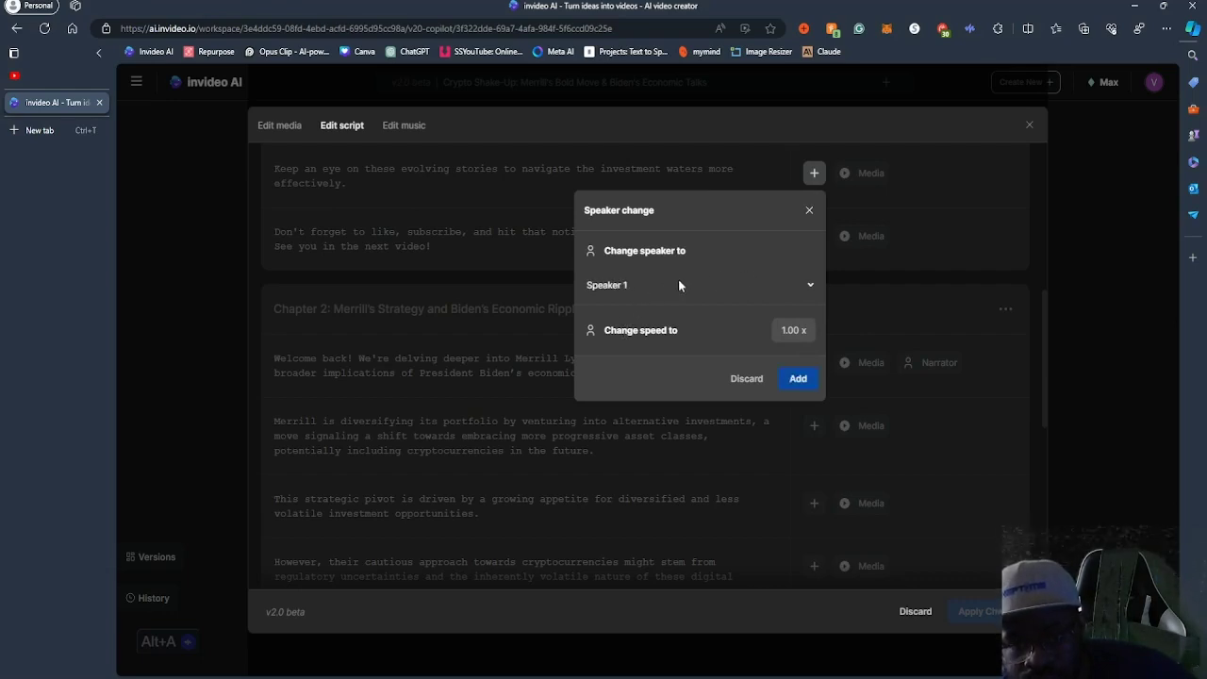
{"action": "left_click", "coordinate": [660, 353]}
{"action": "key", "text": "Down"}
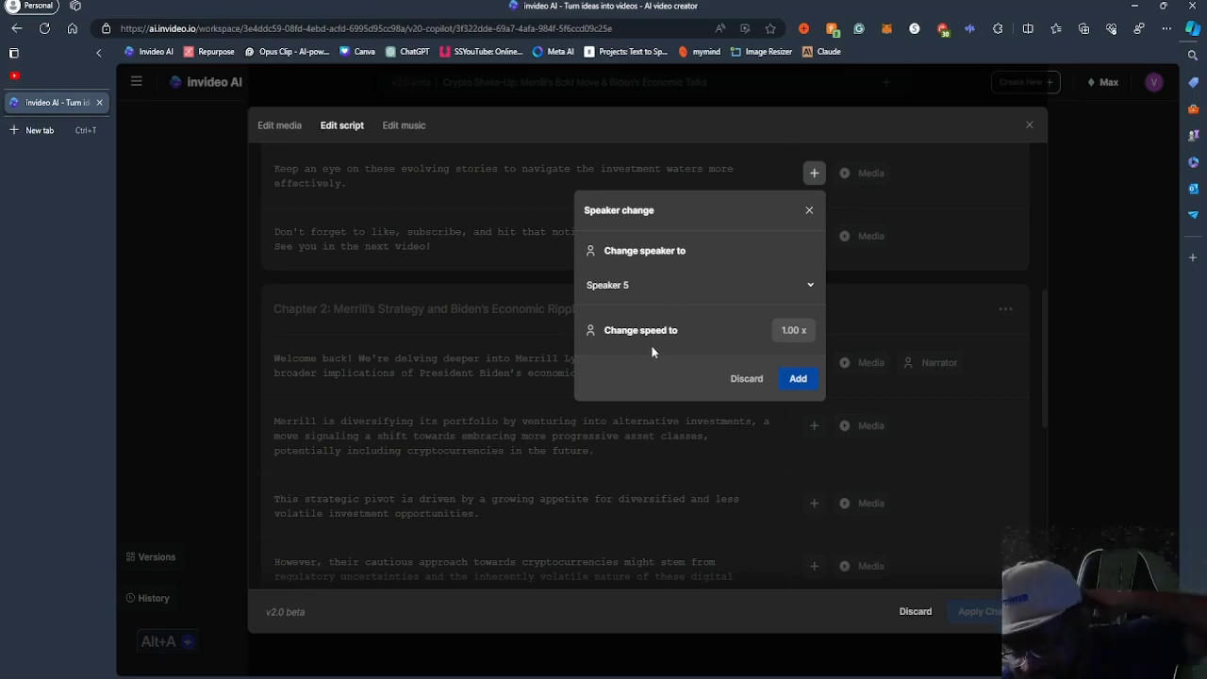
{"action": "left_click", "coordinate": [810, 211]}
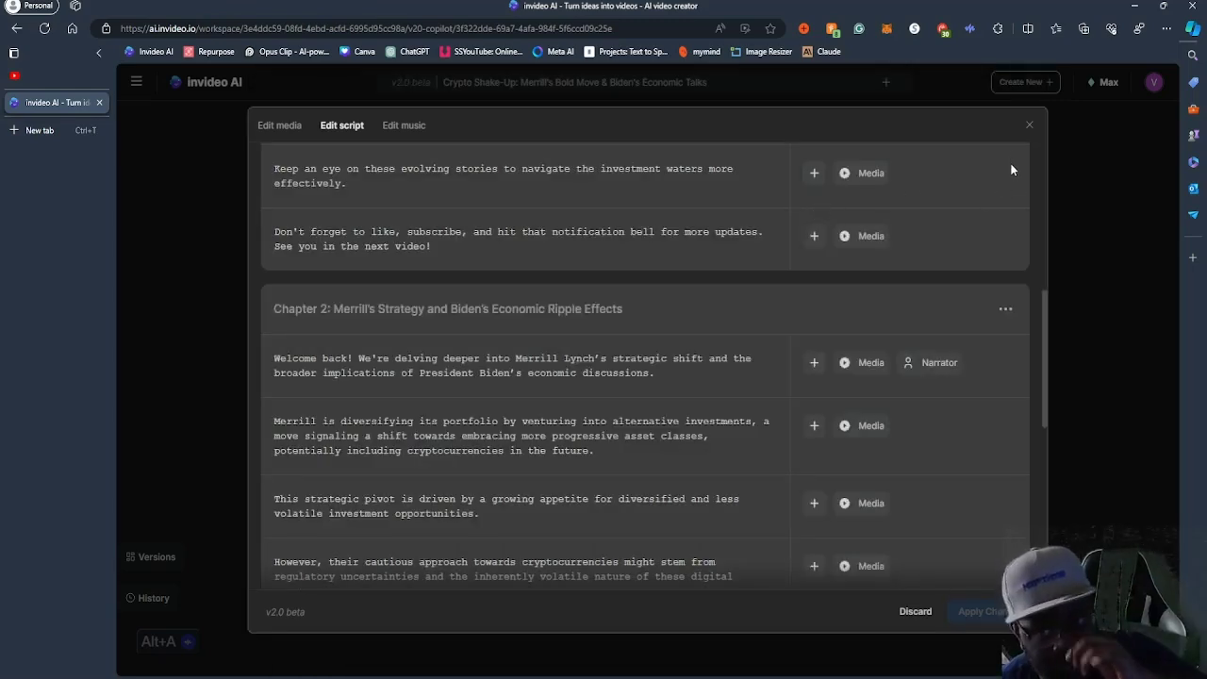
{"action": "left_click", "coordinate": [1029, 124]}
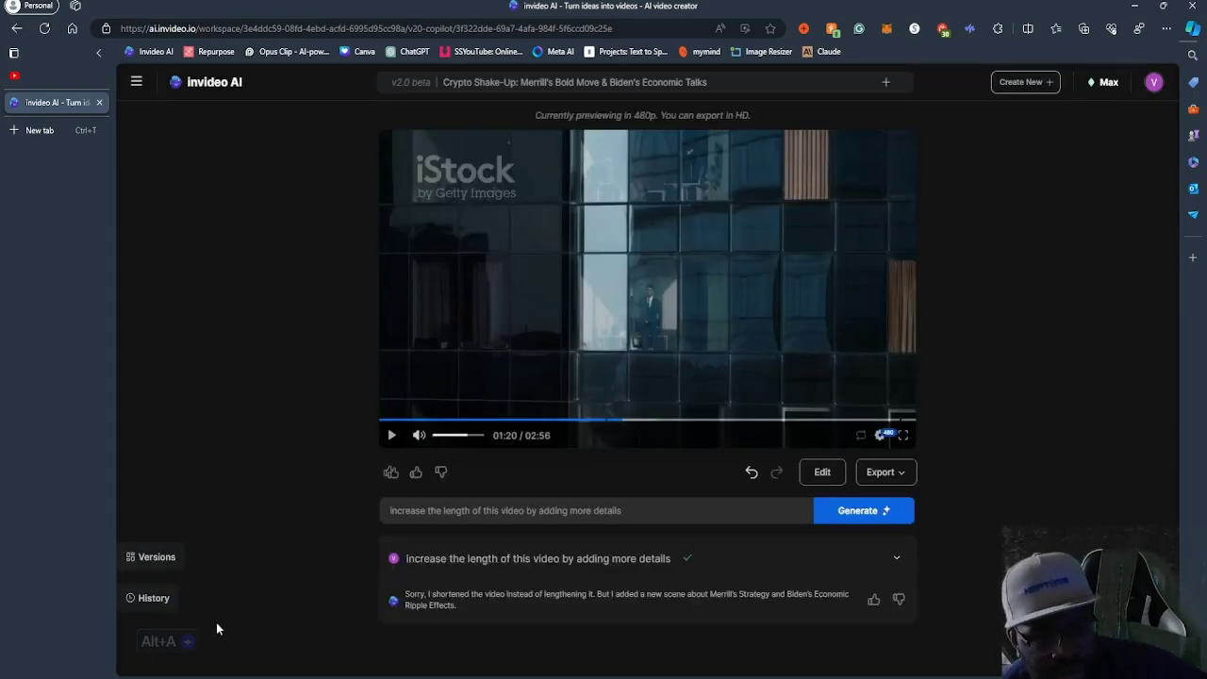
View the available voices, and reopen the "Crypto Shake-Up" video from the history on the home page
{"action": "left_click", "coordinate": [137, 81]}
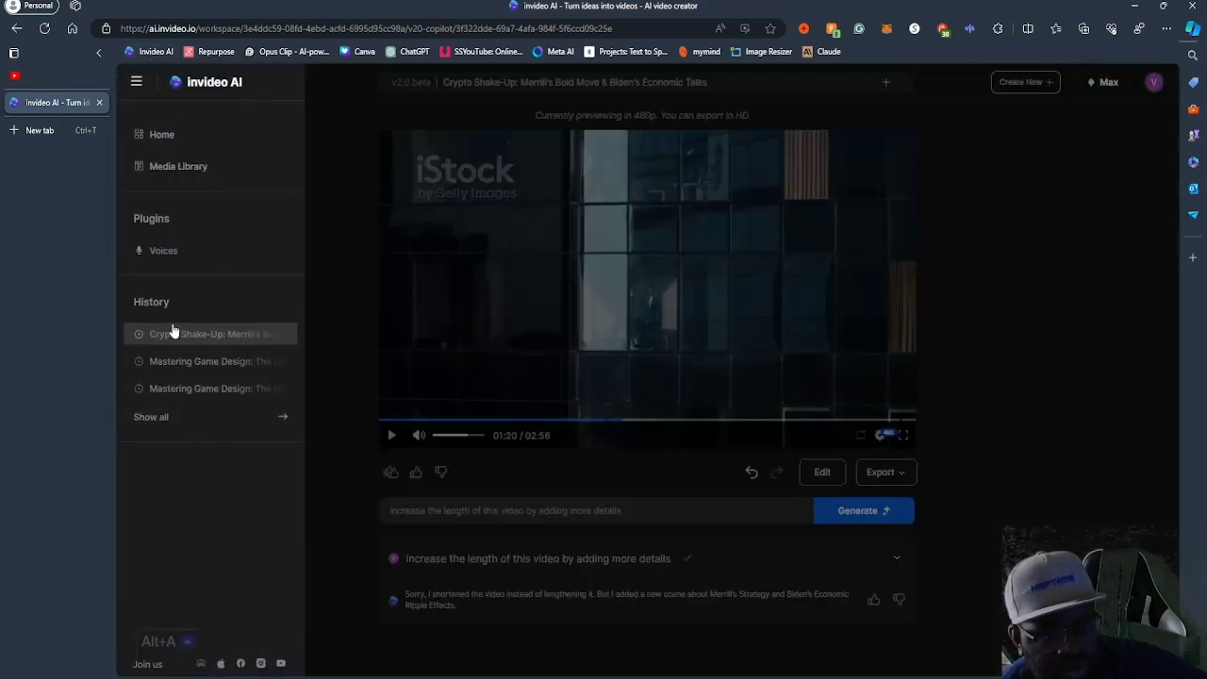
{"action": "left_click", "coordinate": [165, 251]}
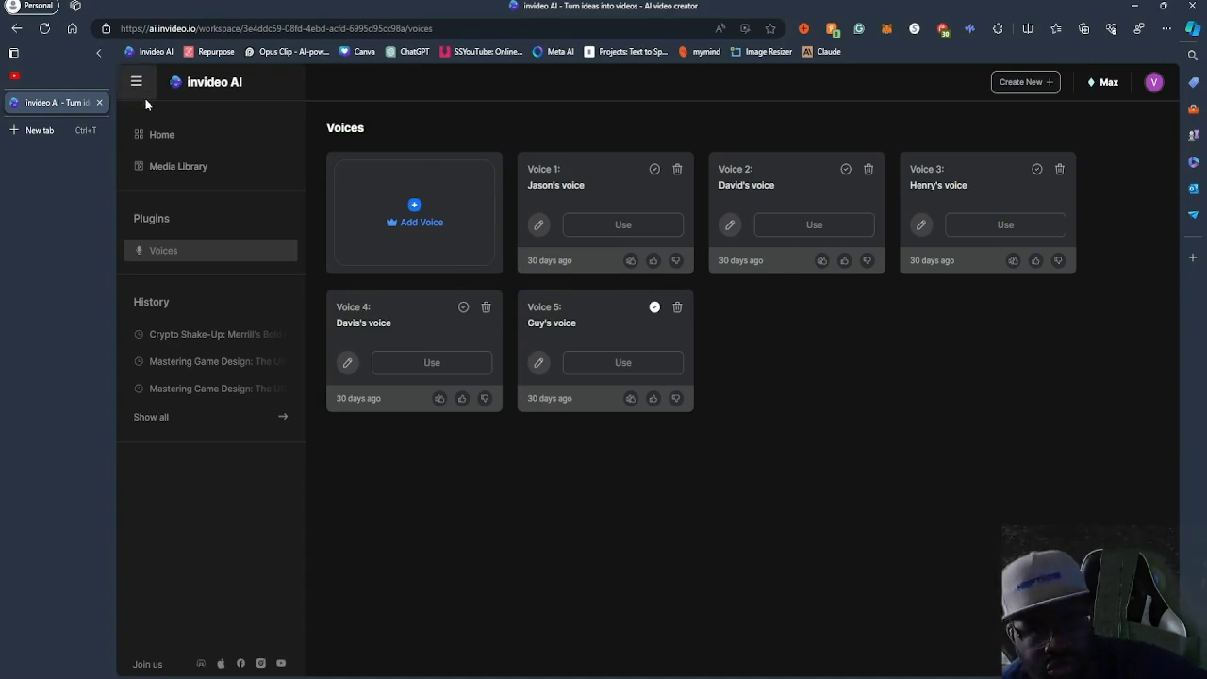
{"action": "left_click", "coordinate": [199, 170]}
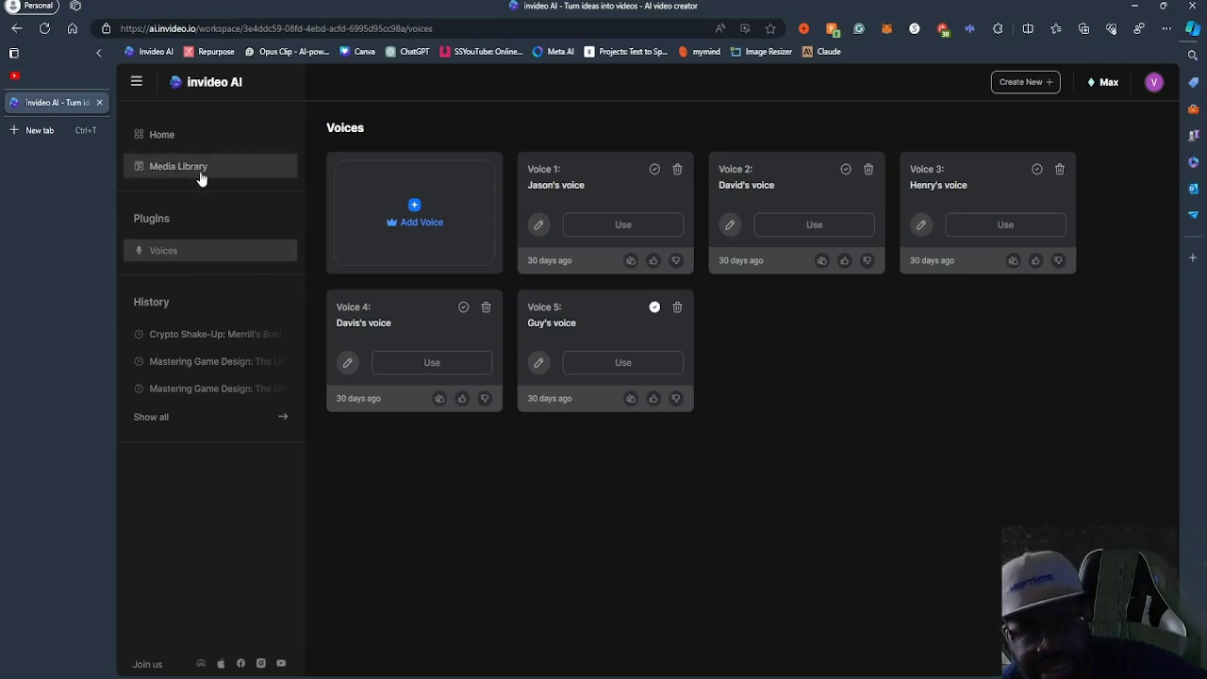
{"action": "left_click", "coordinate": [215, 134]}
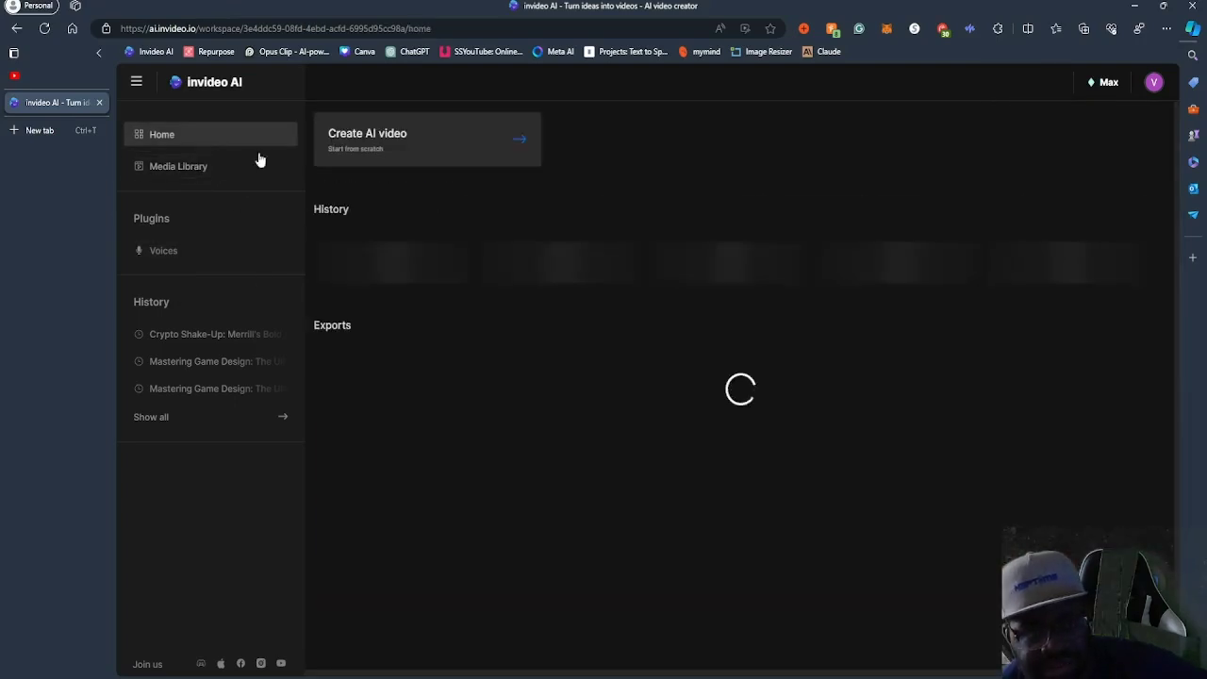
{"action": "left_click", "coordinate": [389, 269]}
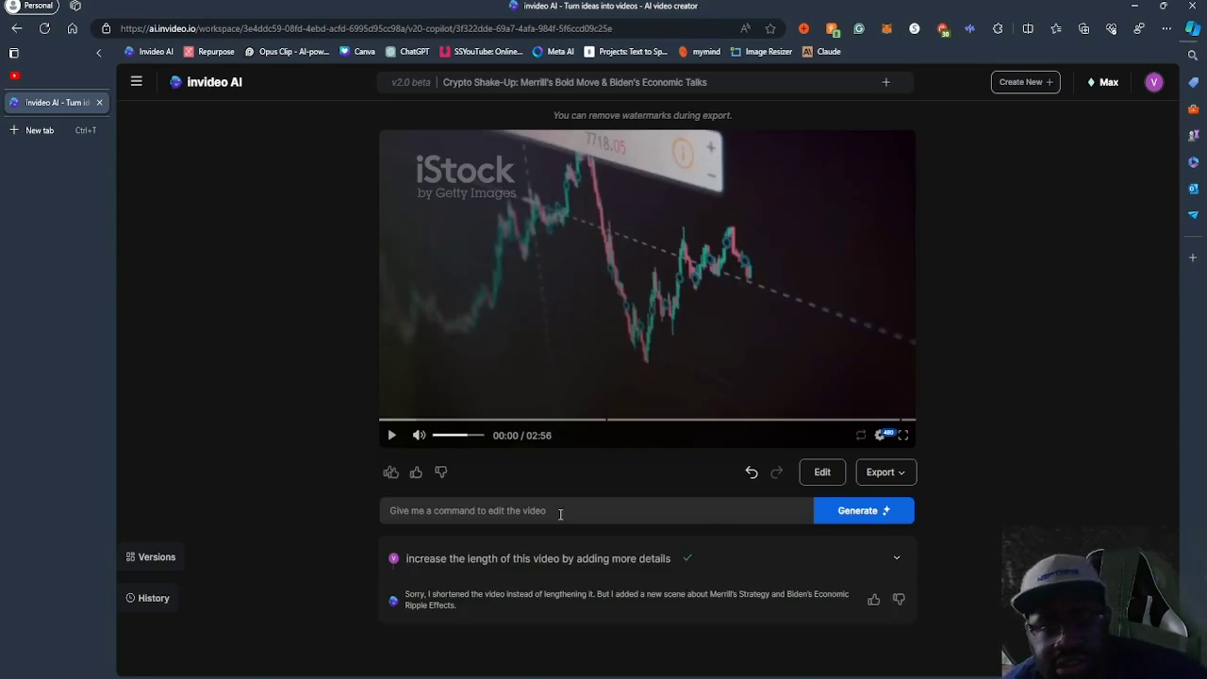
Regenerate the video with the instruction "change voice to henry"
{"action": "left_click", "coordinate": [564, 512]}
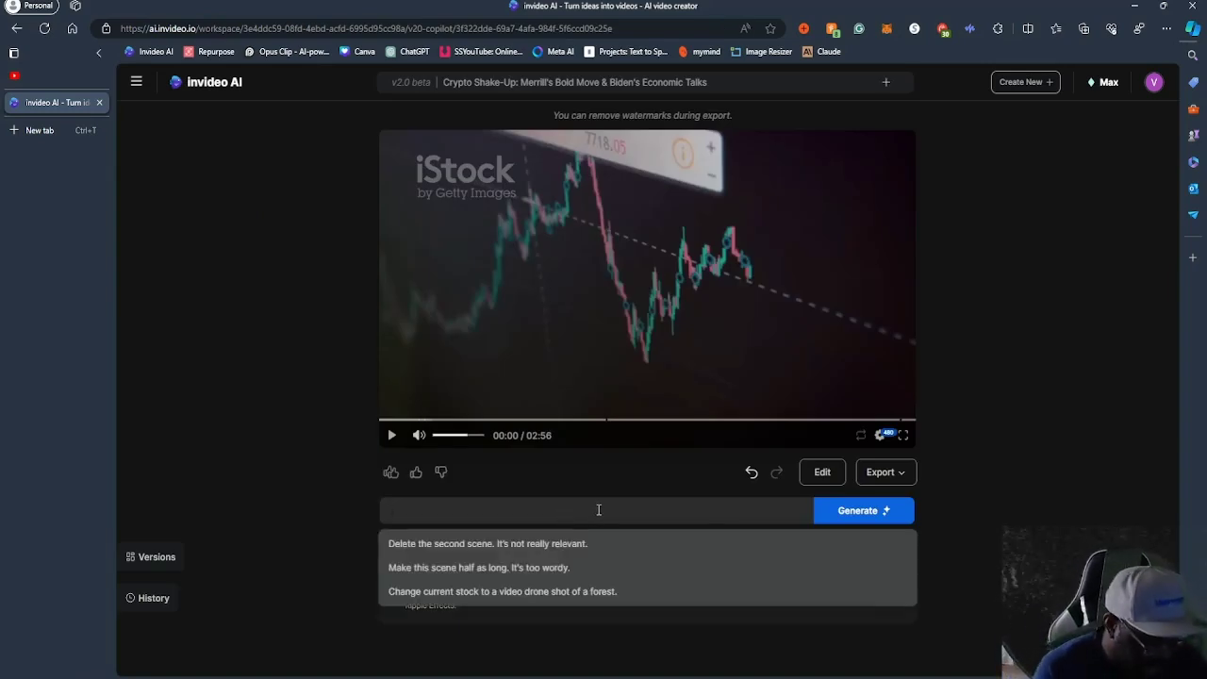
{"action": "type", "text": "henry"}
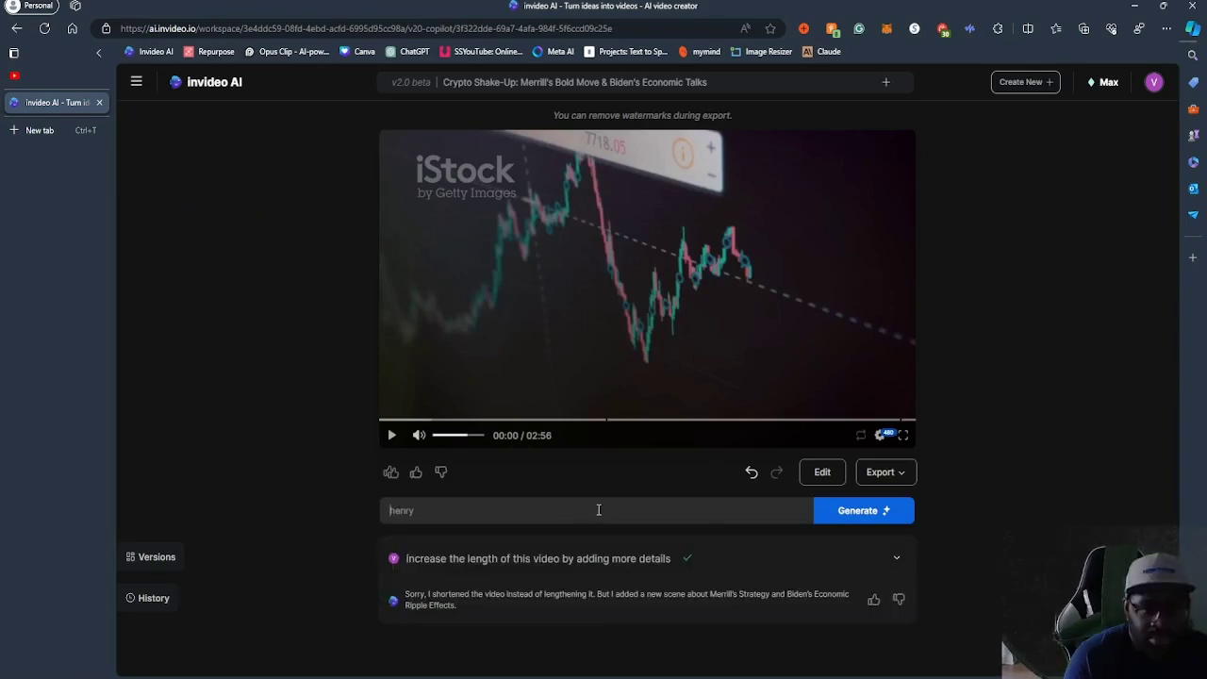
{"action": "key", "text": "Home"}
{"action": "type", "text": "change "}
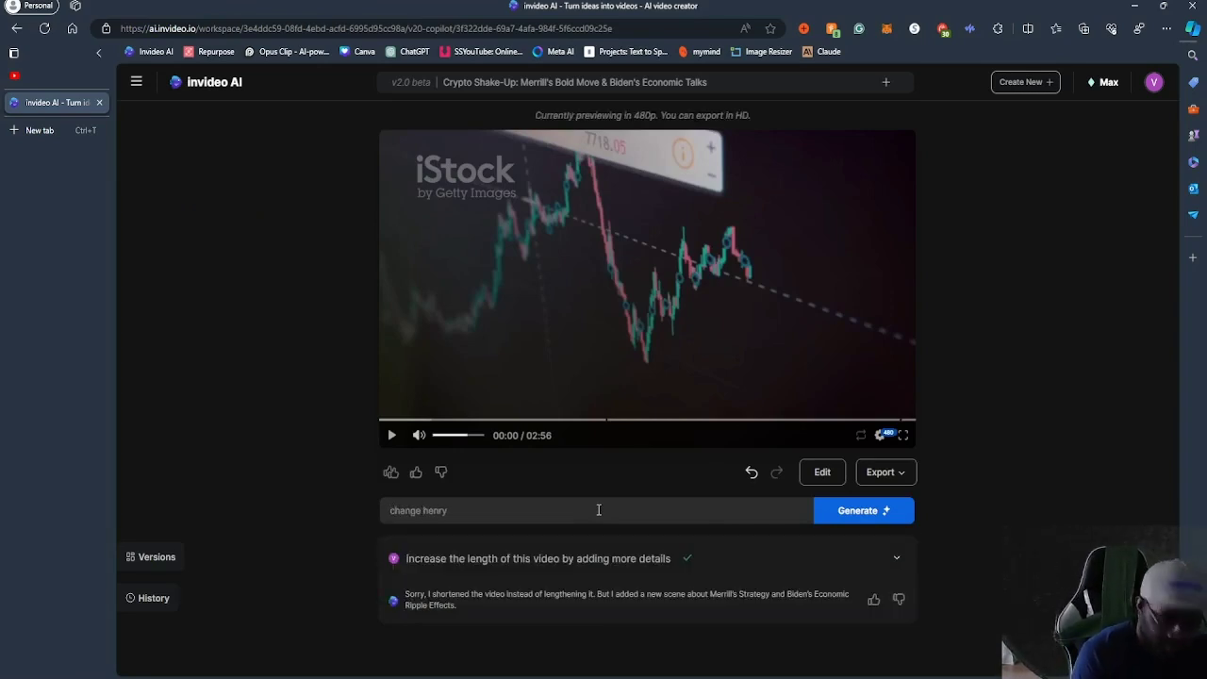
{"action": "type", "text": "voice to"}
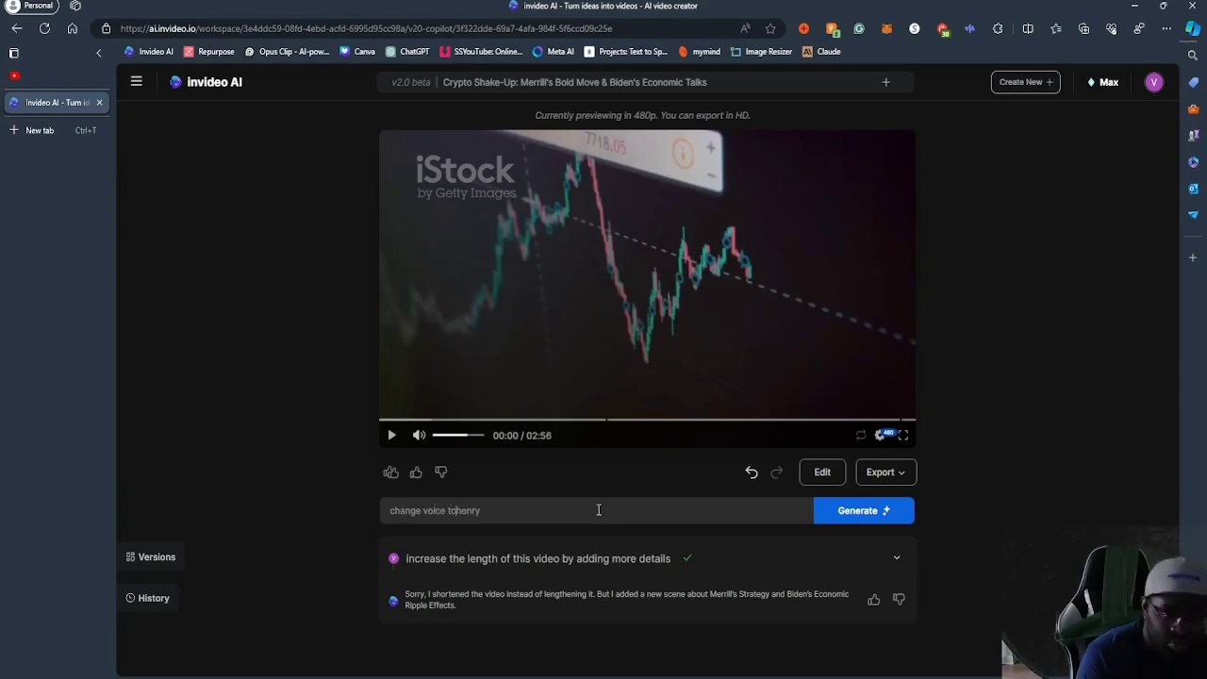
{"action": "left_click", "coordinate": [886, 514]}
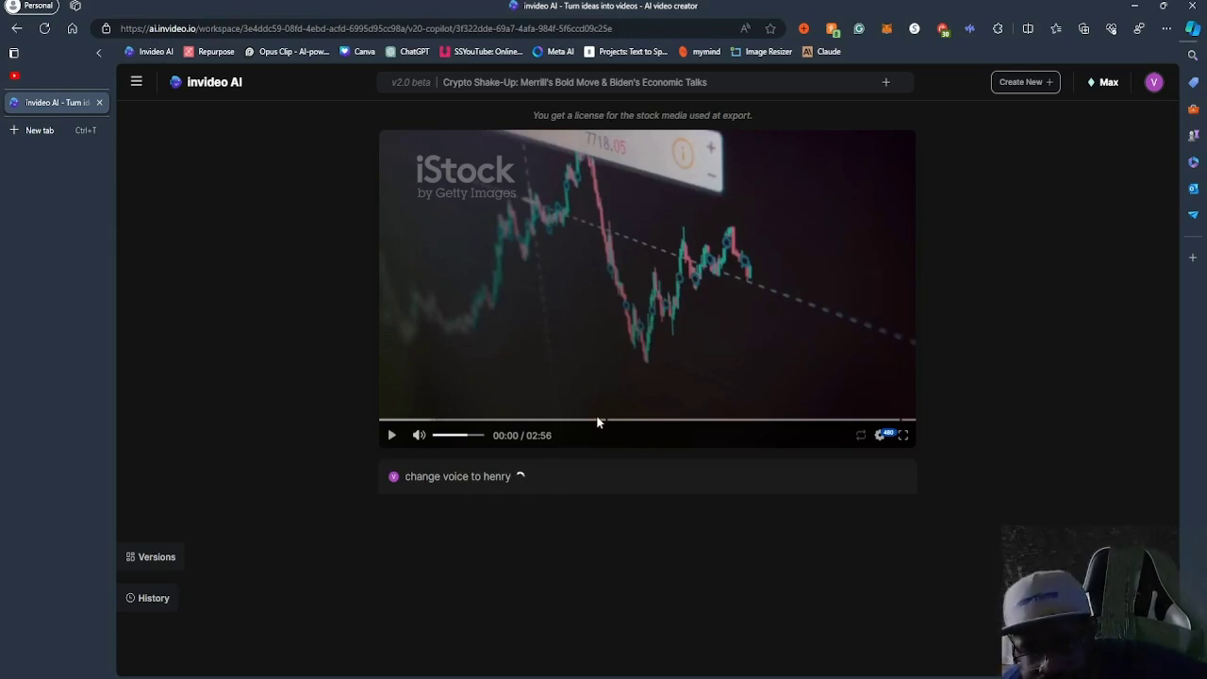
Preview the video with the changed voice, pausing at about 0:04 and again at about 0:11
{"action": "left_click", "coordinate": [391, 435]}
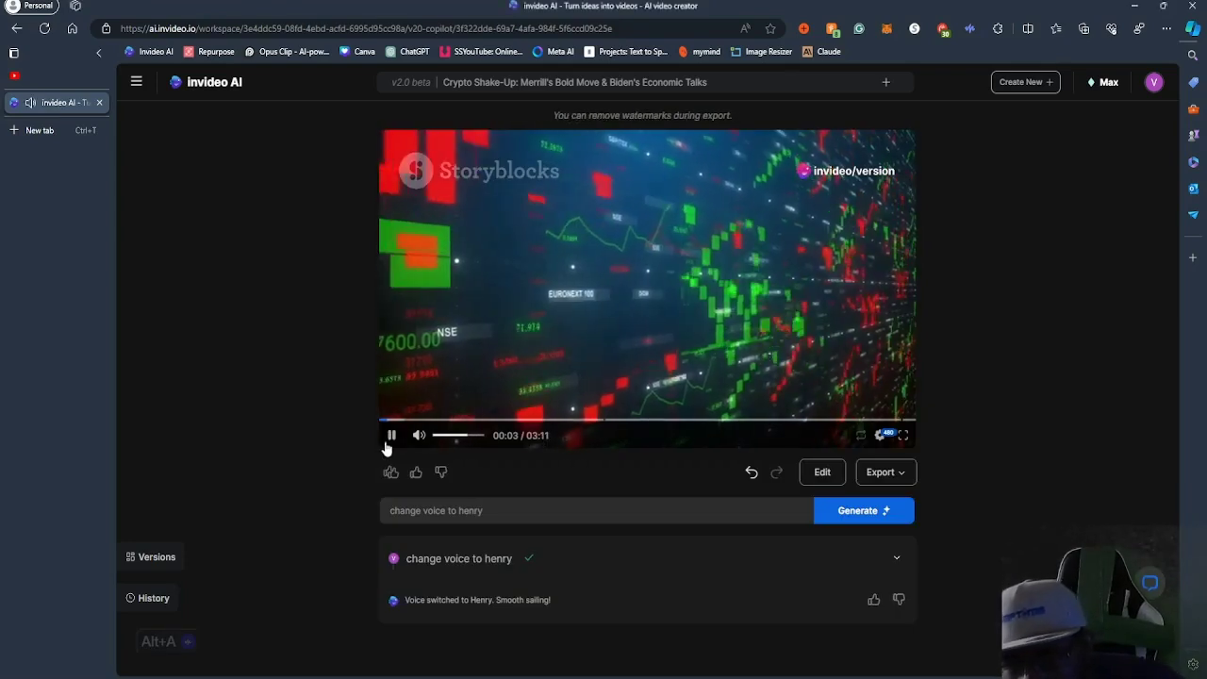
{"action": "left_click", "coordinate": [390, 439]}
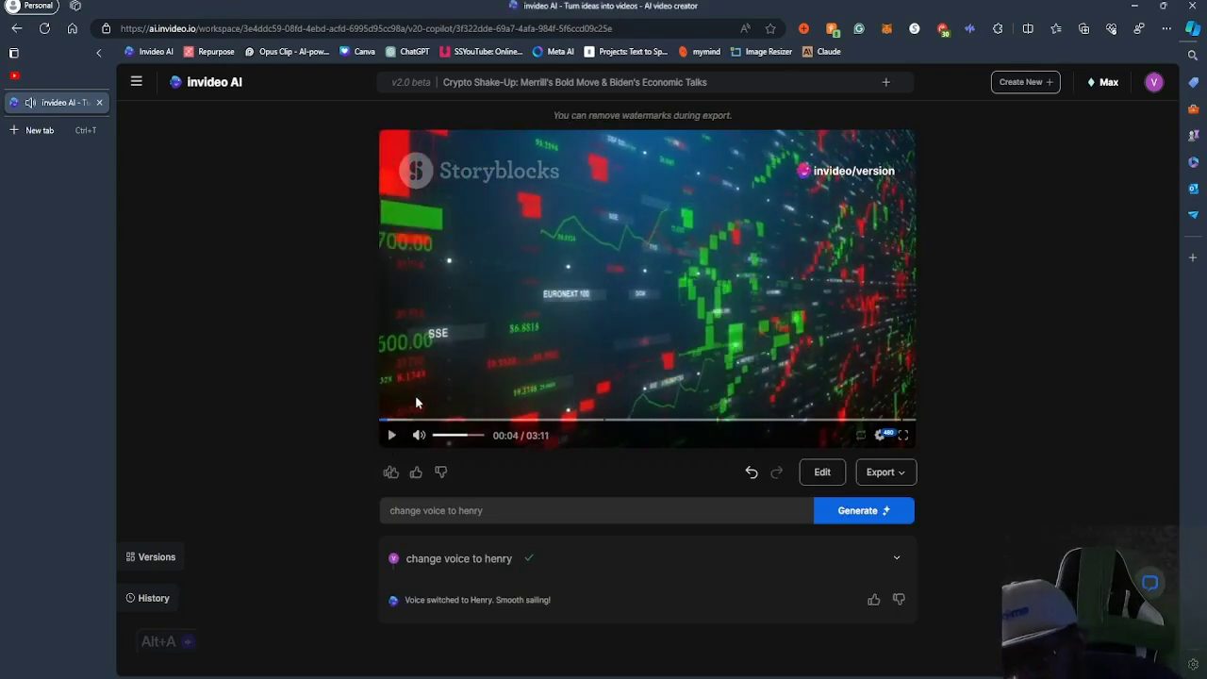
{"action": "left_click", "coordinate": [390, 437]}
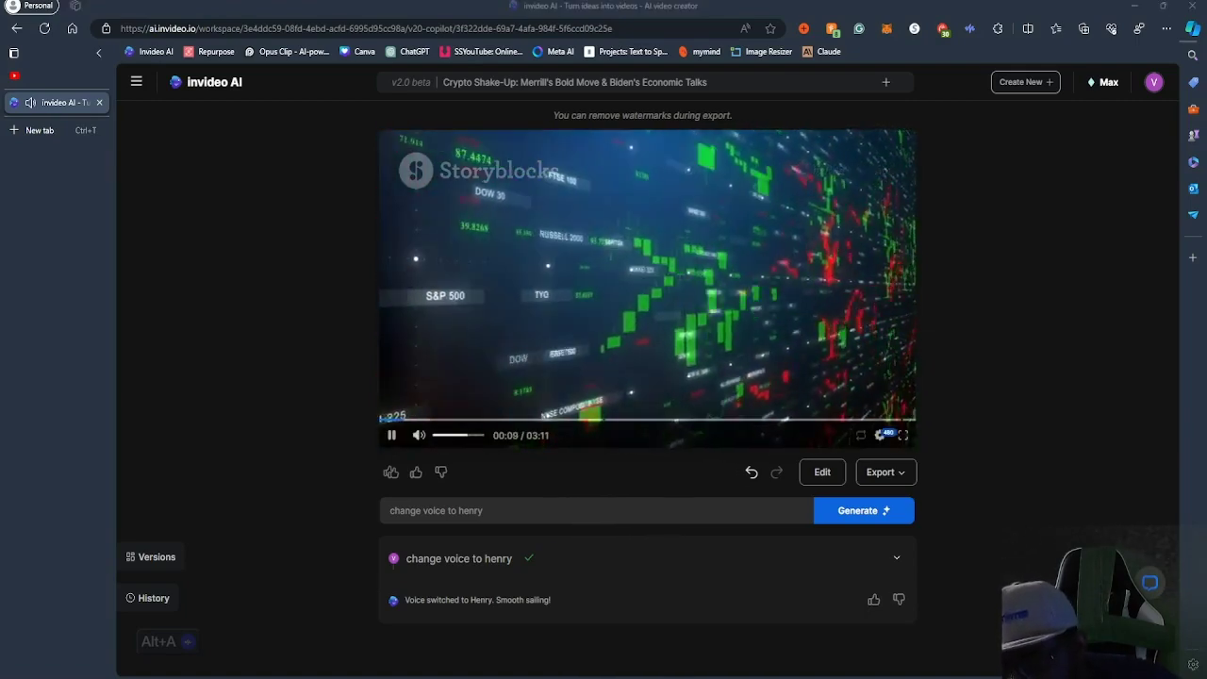
{"action": "key", "text": "space"}
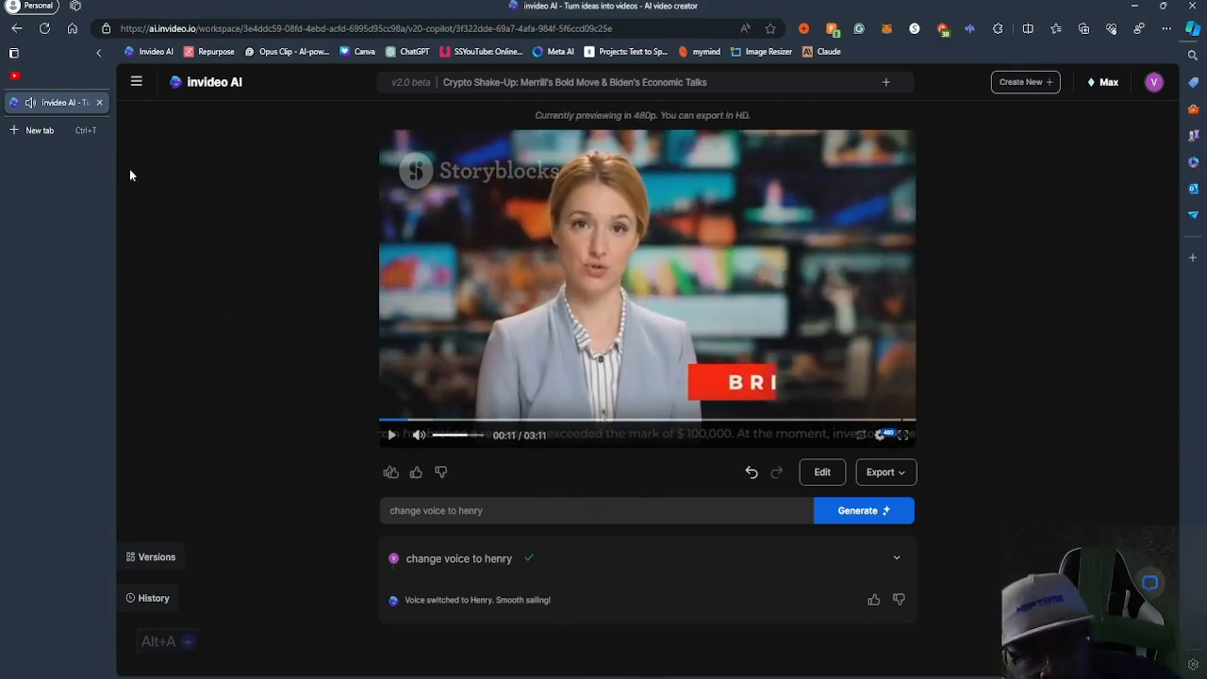
Check the option to add a voice on the Voices page, and close the pricing plans
{"action": "left_click", "coordinate": [146, 81]}
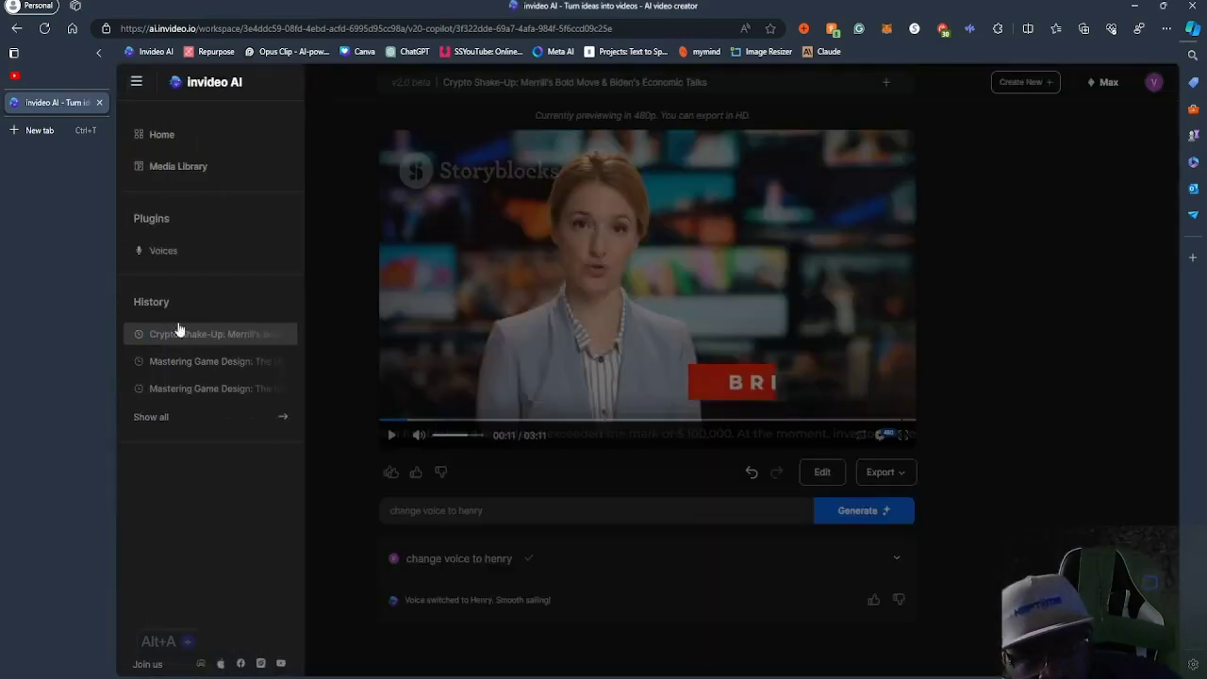
{"action": "left_click", "coordinate": [155, 250]}
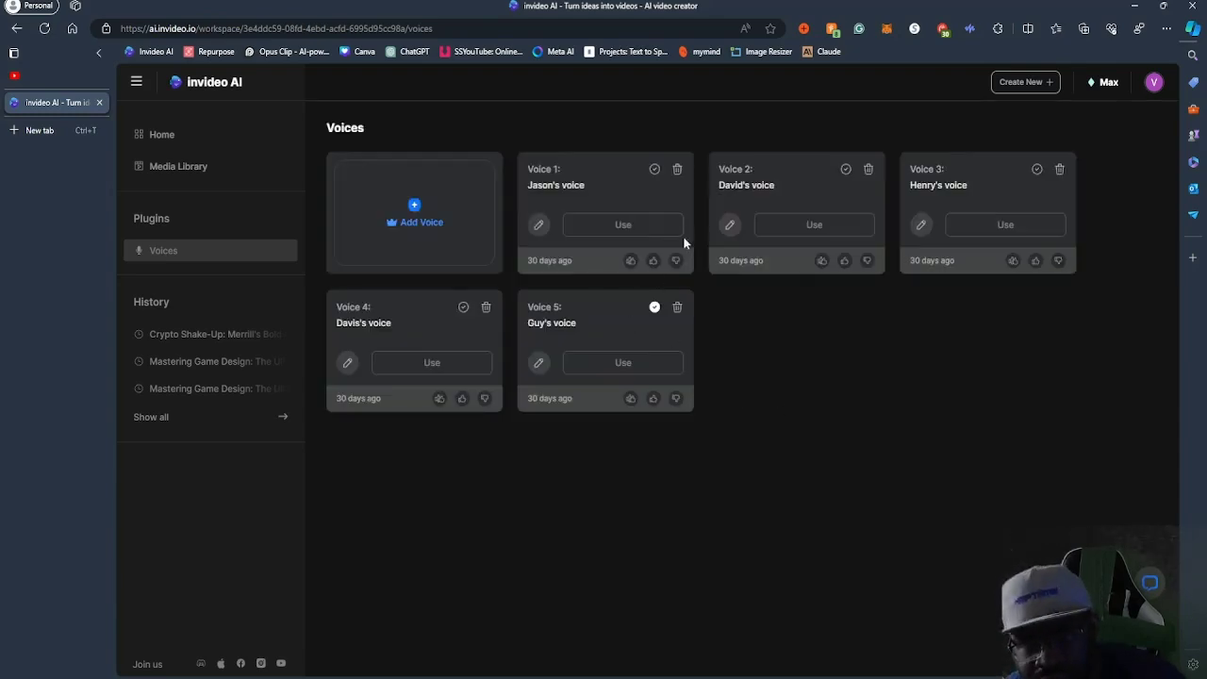
{"action": "left_click", "coordinate": [415, 217]}
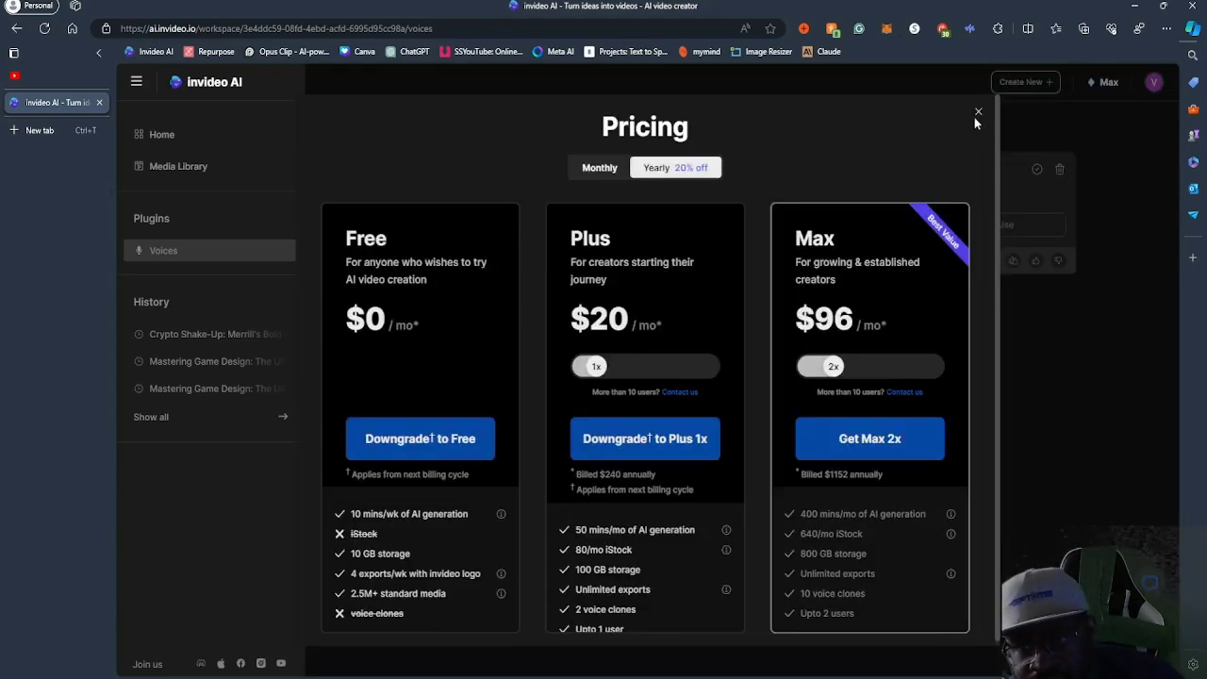
{"action": "left_click", "coordinate": [977, 113]}
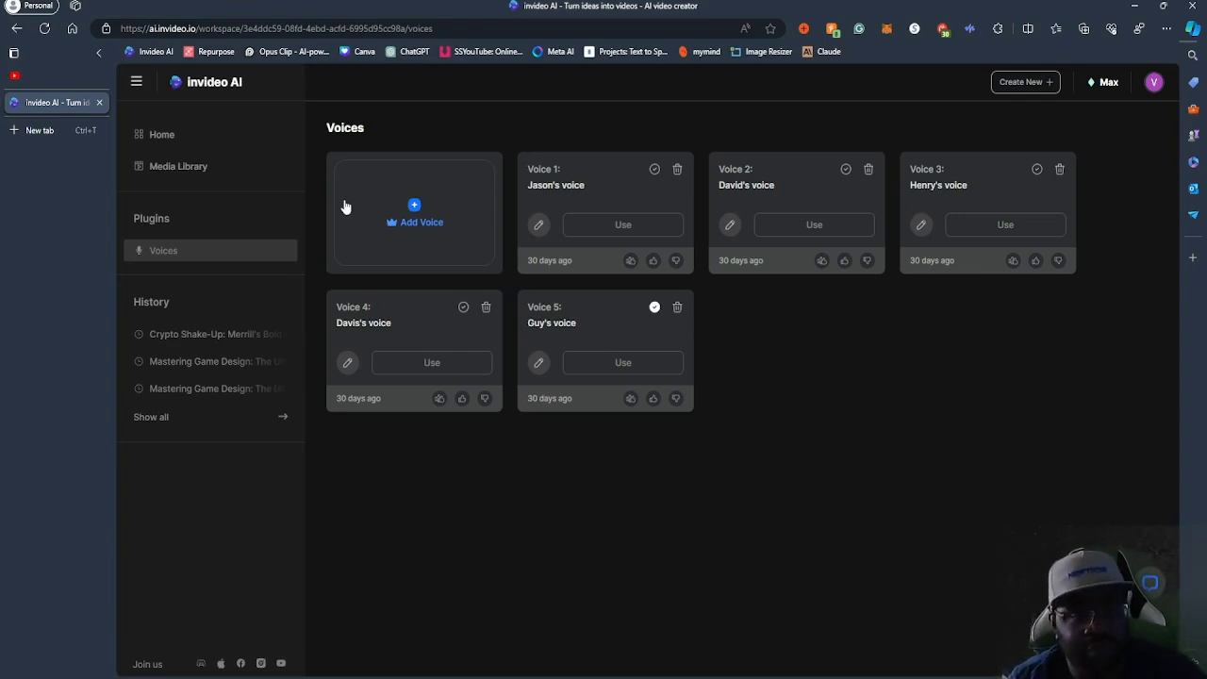
Start a new AI video from the home page and open the YouTube Explainer prompt form from the full list of workflows
{"action": "left_click", "coordinate": [158, 138]}
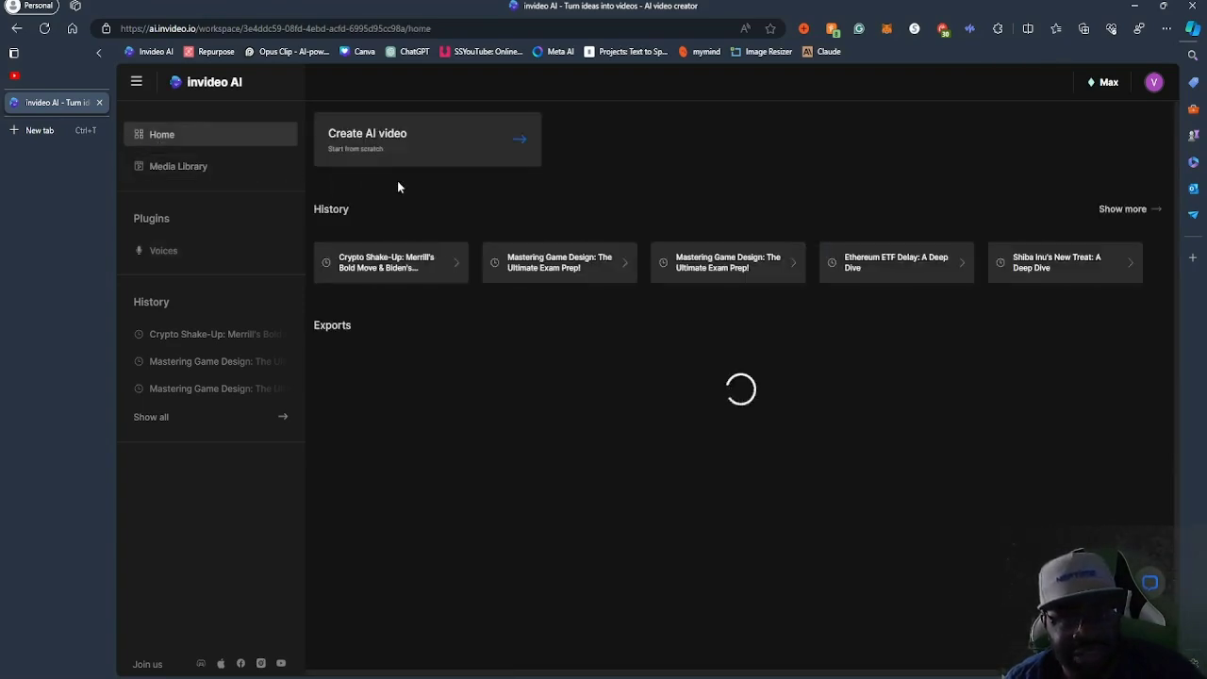
{"action": "left_click", "coordinate": [481, 143]}
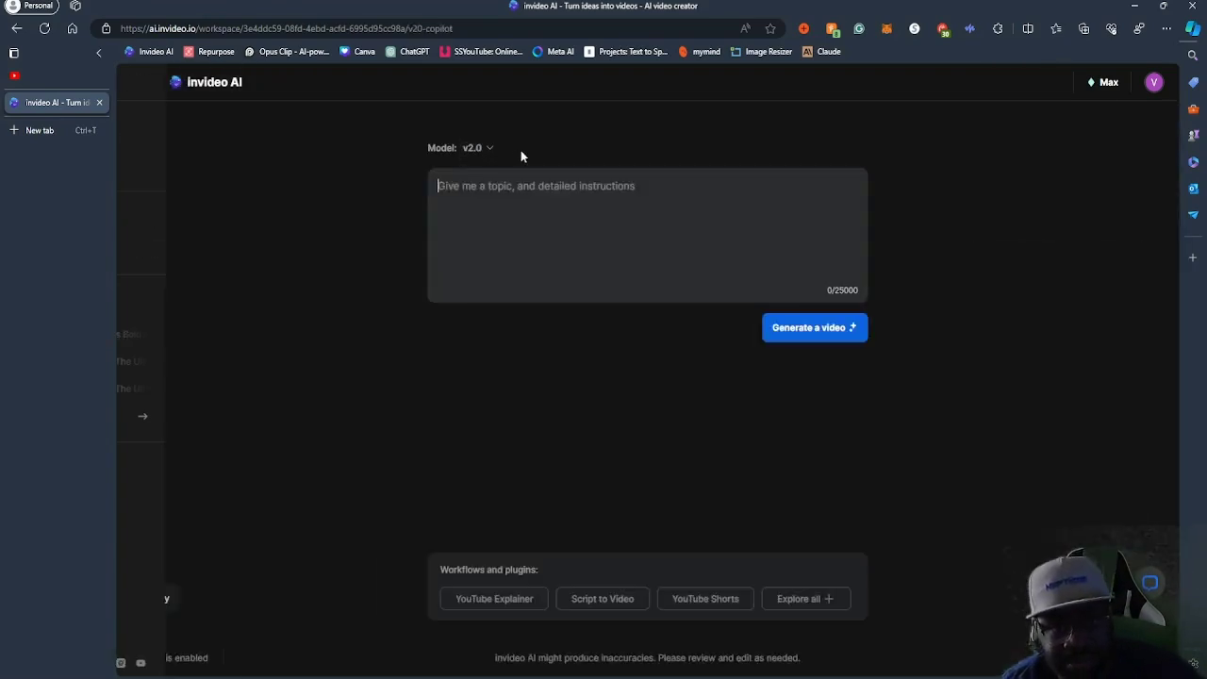
{"action": "left_click", "coordinate": [796, 597]}
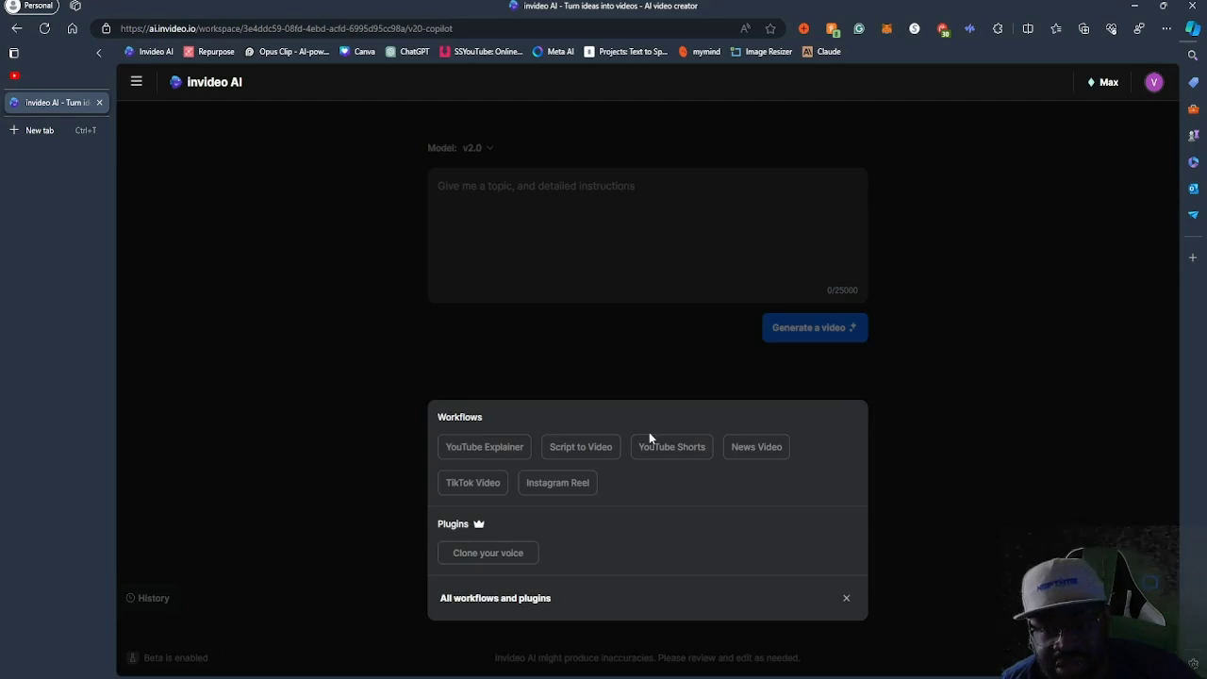
{"action": "left_click", "coordinate": [483, 449]}
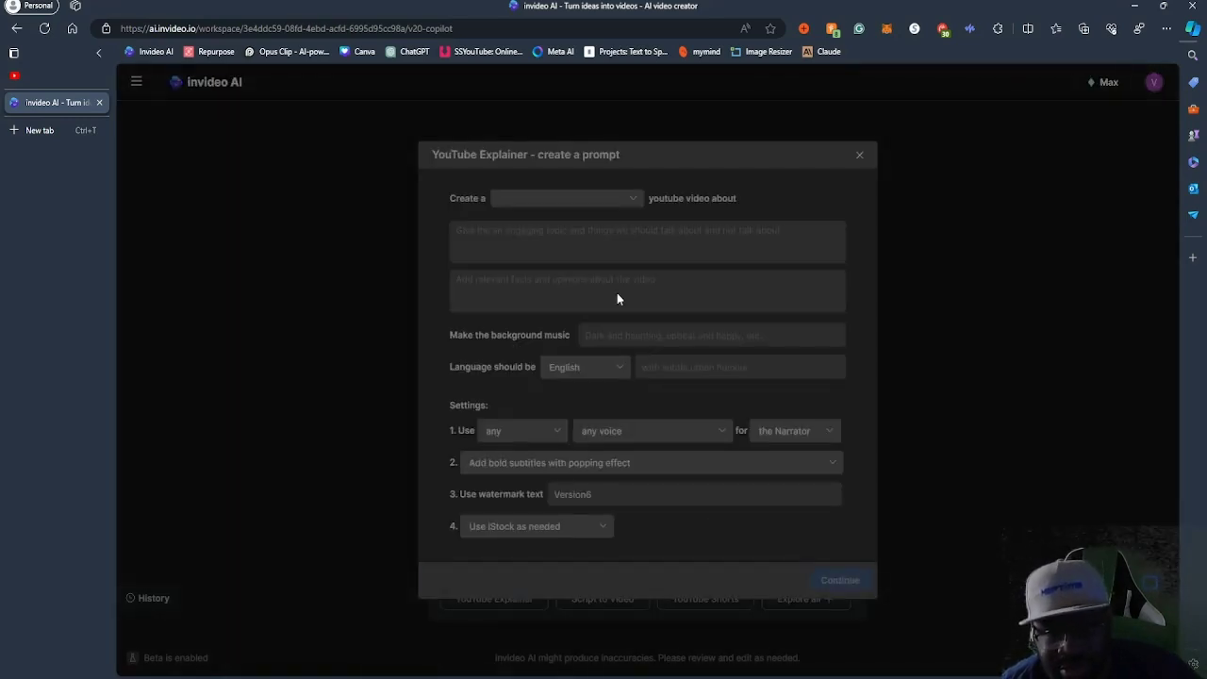
Examine the video length options of the YouTube Explainer form, close the form, and check the model version selector
{"action": "left_click", "coordinate": [618, 194]}
{"action": "scroll", "coordinate": [566, 346], "scroll_direction": "down", "scroll_amount": 1}
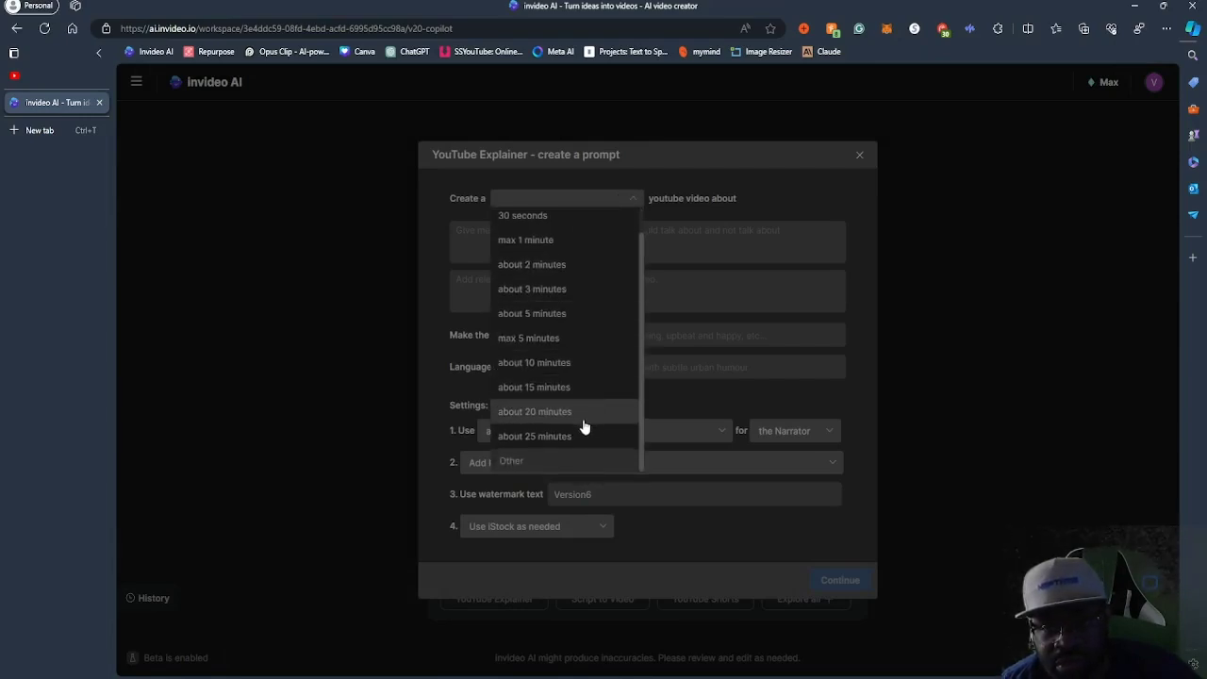
{"action": "scroll", "coordinate": [601, 405], "scroll_direction": "up", "scroll_amount": 1}
{"action": "scroll", "coordinate": [579, 377], "scroll_direction": "down", "scroll_amount": 1}
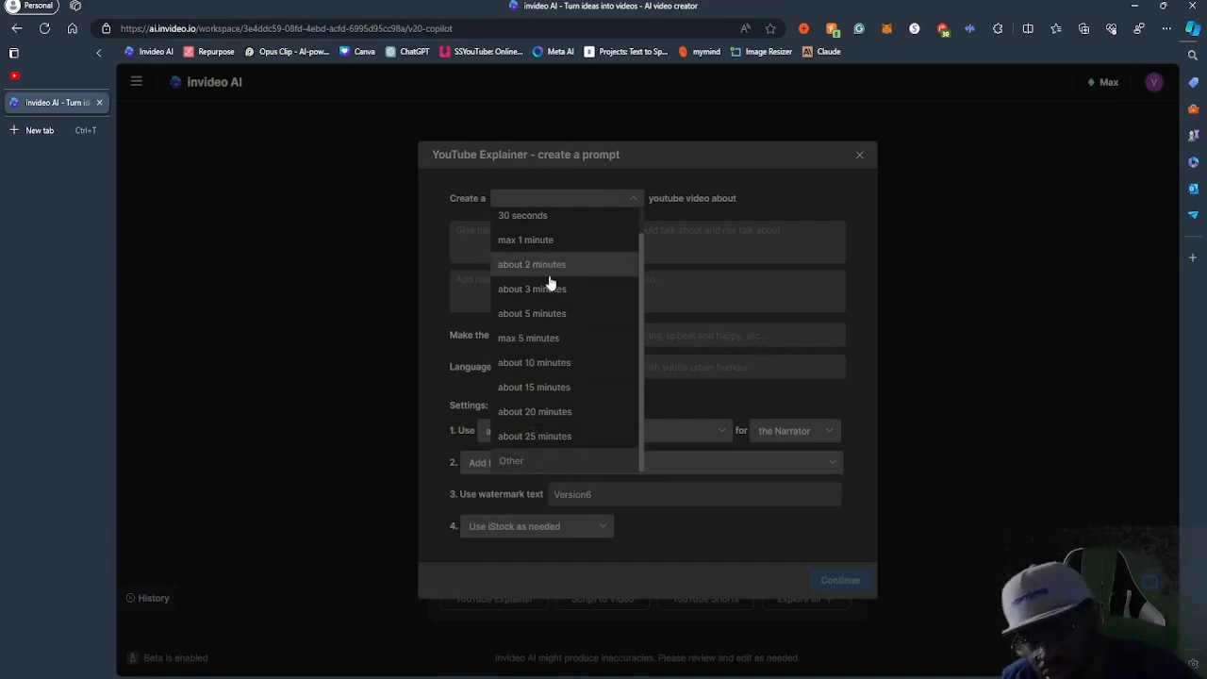
{"action": "scroll", "coordinate": [550, 282], "scroll_direction": "up", "scroll_amount": 1}
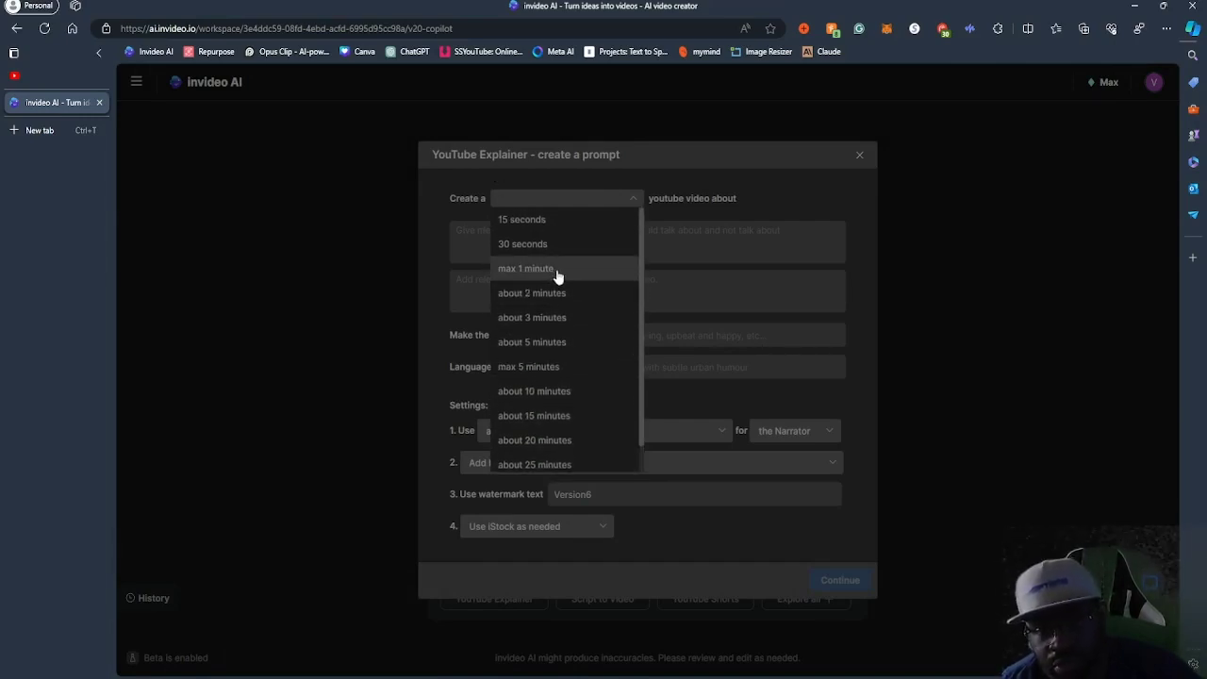
{"action": "scroll", "coordinate": [562, 358], "scroll_direction": "down", "scroll_amount": 1}
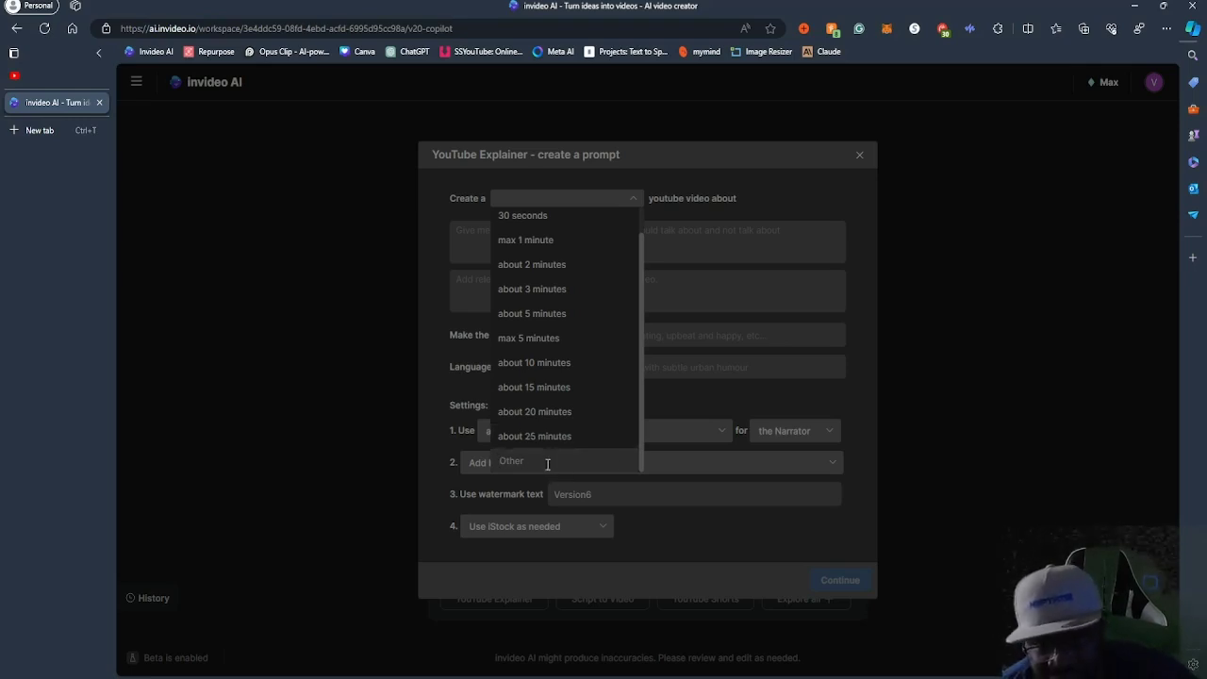
{"action": "left_click", "coordinate": [921, 340]}
{"action": "left_click", "coordinate": [475, 150]}
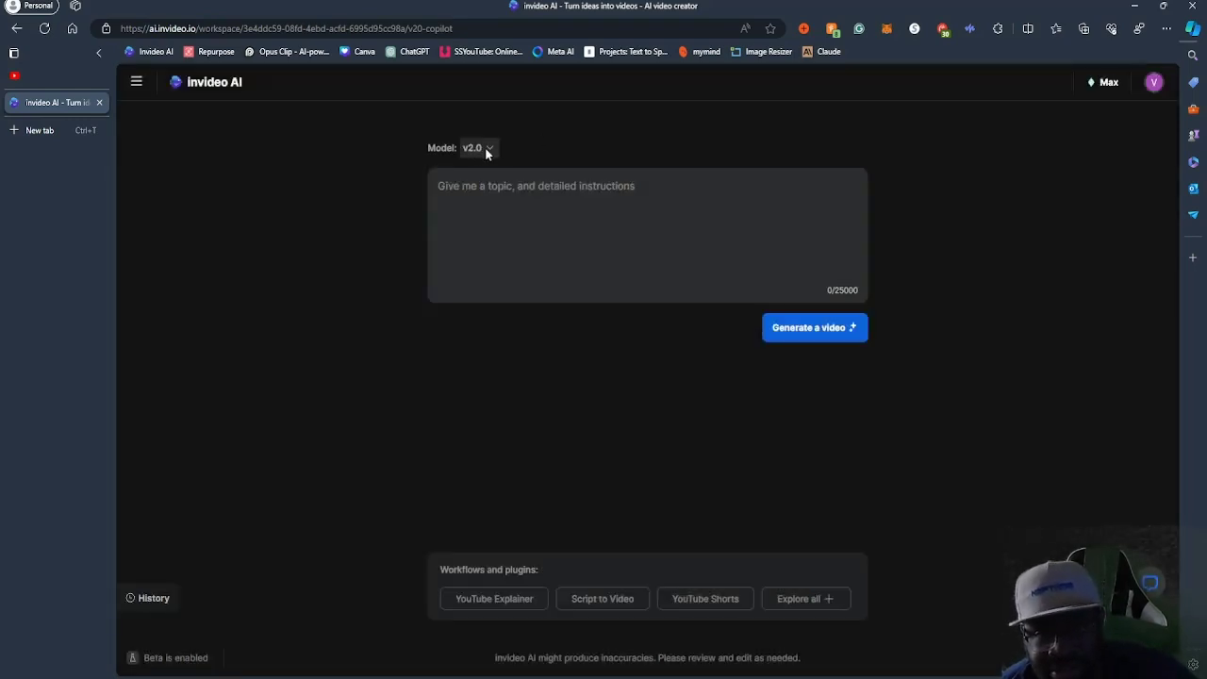
{"action": "left_click", "coordinate": [966, 231]}
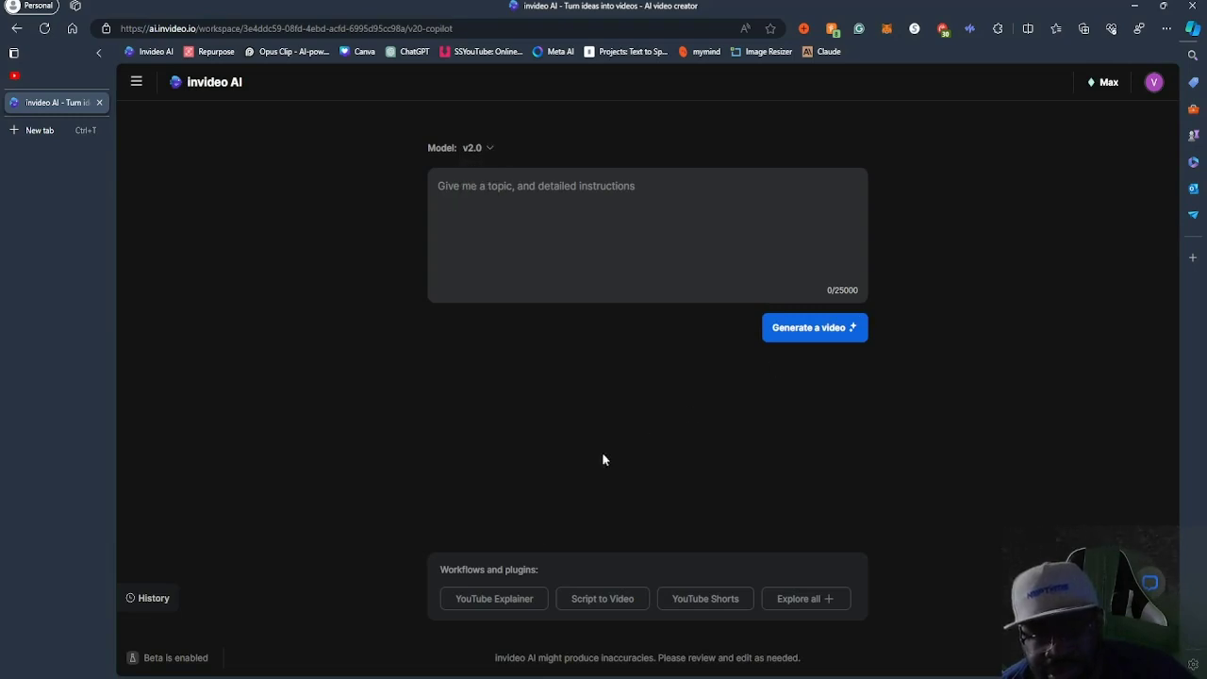
Open the YouTube Explainer prompt form from the suggested workflows
{"action": "left_click", "coordinate": [521, 598]}
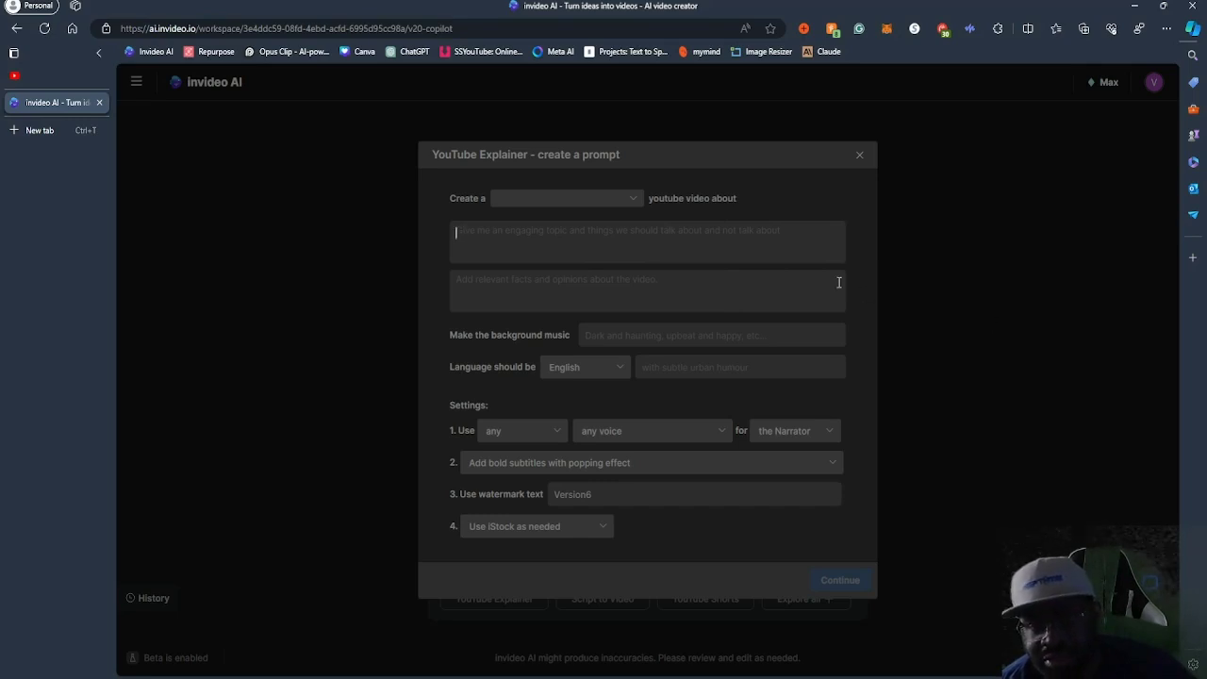
{"action": "type", "text": "i want"}
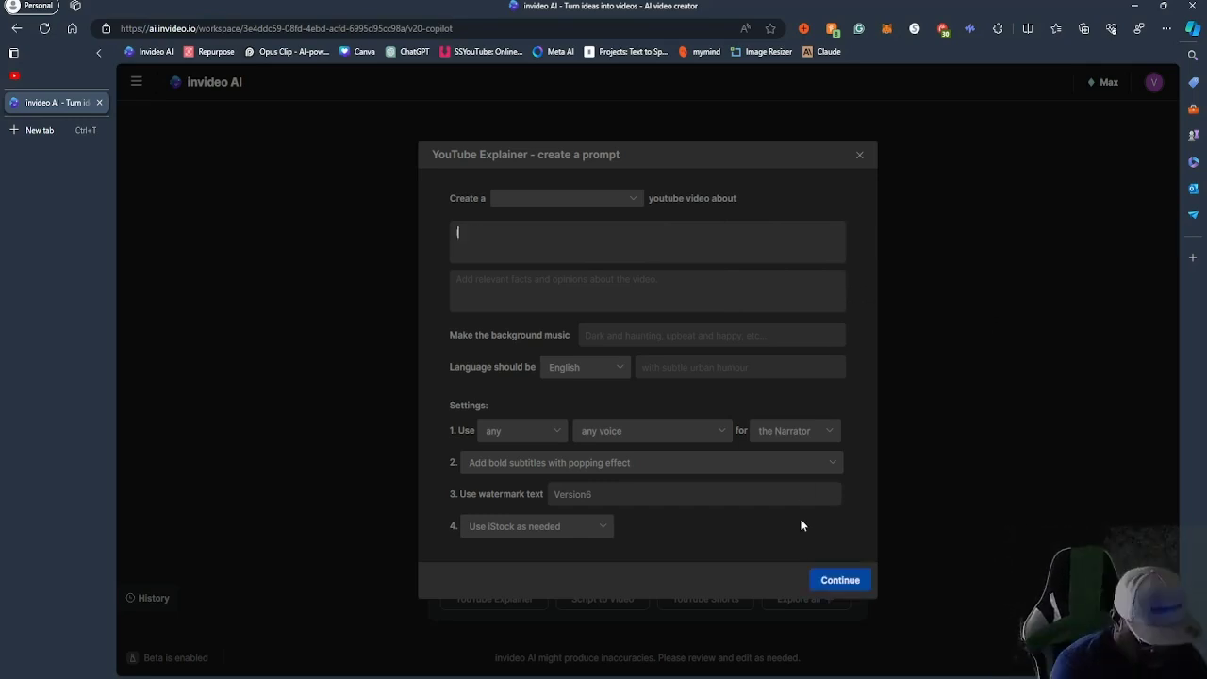
{"action": "key", "text": "BackSpace"}
{"action": "key", "text": "BackSpace"}
{"action": "key", "text": "BackSpace"}
{"action": "key", "text": "BackSpace"}
{"action": "key", "text": "BackSpace"}
{"action": "key", "text": "BackSpace"}
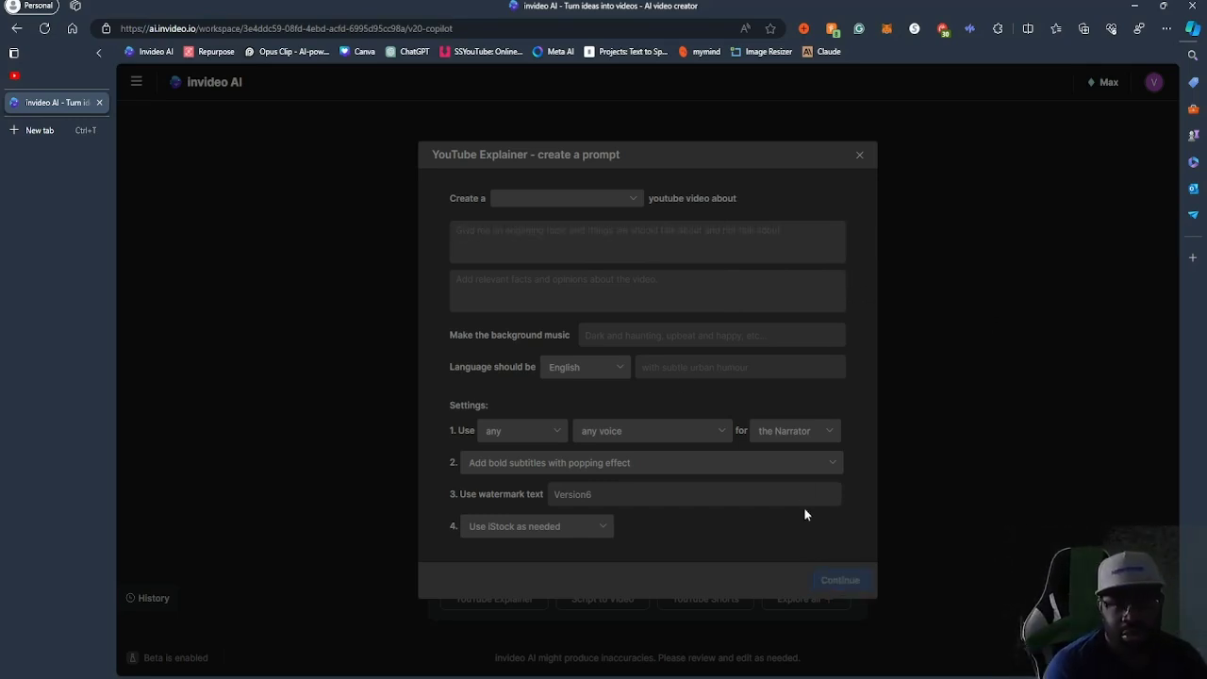
Set the YouTube video's length to about 15 minutes in the prompt form
{"action": "left_click", "coordinate": [577, 200]}
{"action": "scroll", "coordinate": [572, 296], "scroll_direction": "down", "scroll_amount": 1}
{"action": "left_click", "coordinate": [545, 387]}
Begin the video topic with "Create a 15 minute documentary on the life of Napolean"
{"action": "left_click", "coordinate": [534, 256]}
{"action": "type", "text": "Create a 15 m"}
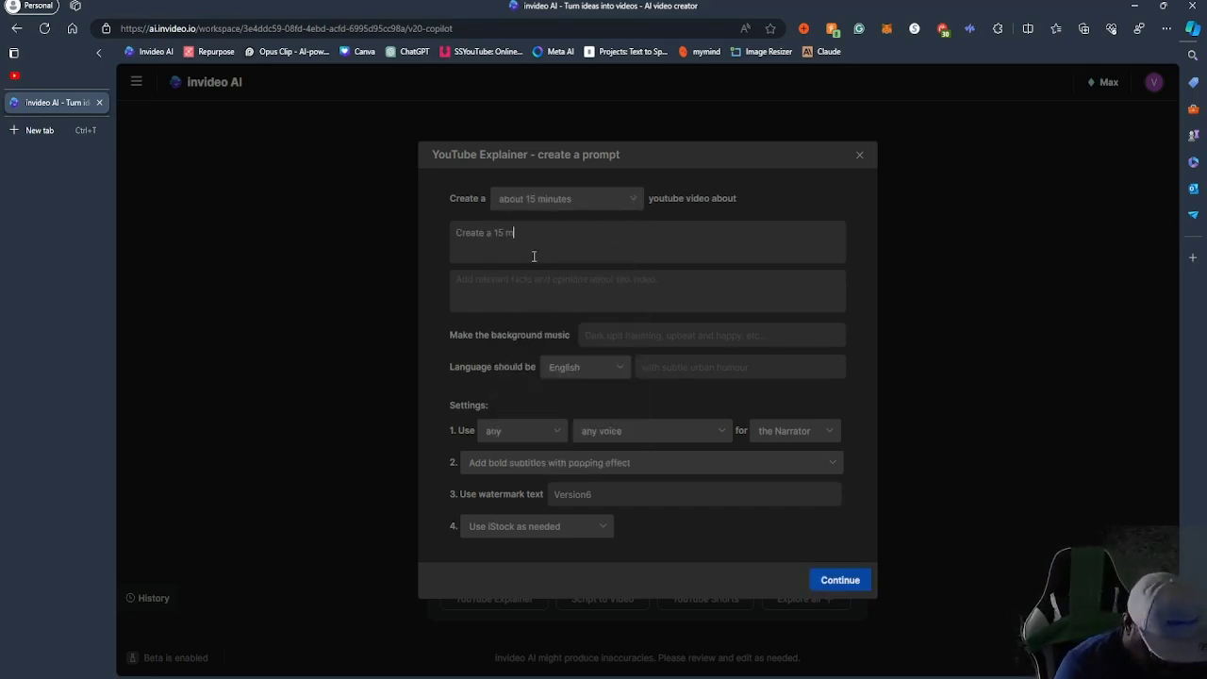
{"action": "type", "text": "inute documentary of t"}
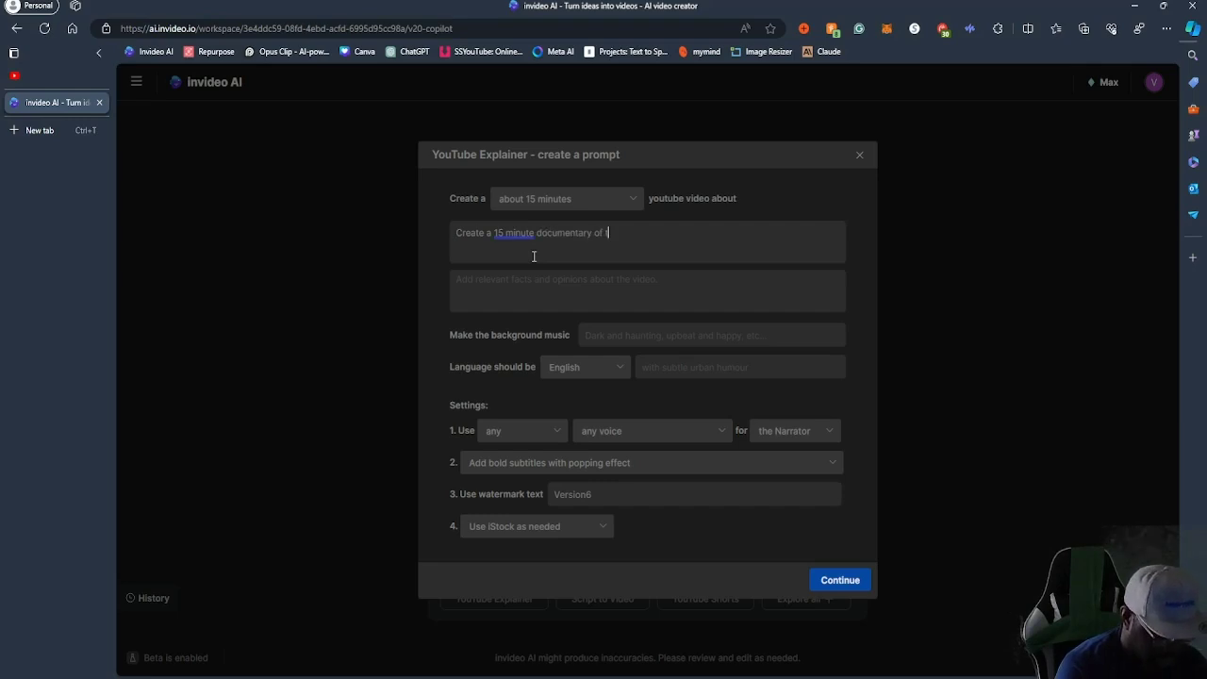
{"action": "key", "text": "BackSpace"}
{"action": "key", "text": "BackSpace"}
{"action": "key", "text": "BackSpace"}
{"action": "type", "text": "n the l"}
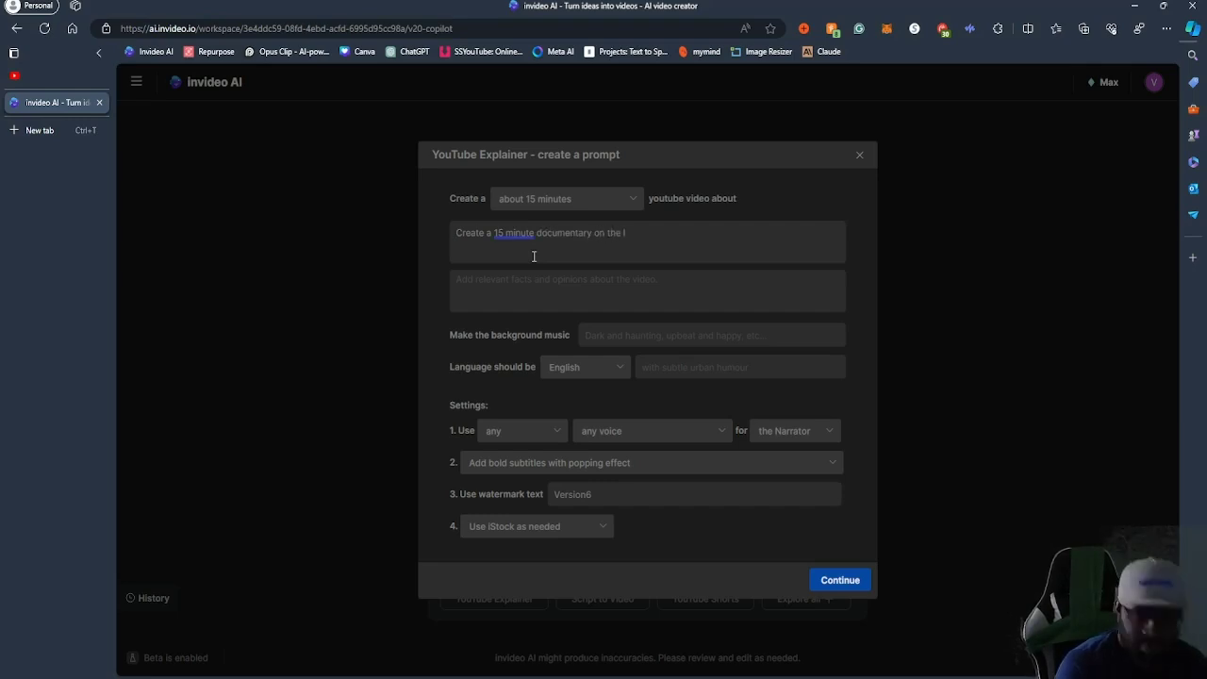
{"action": "type", "text": "ife of"}
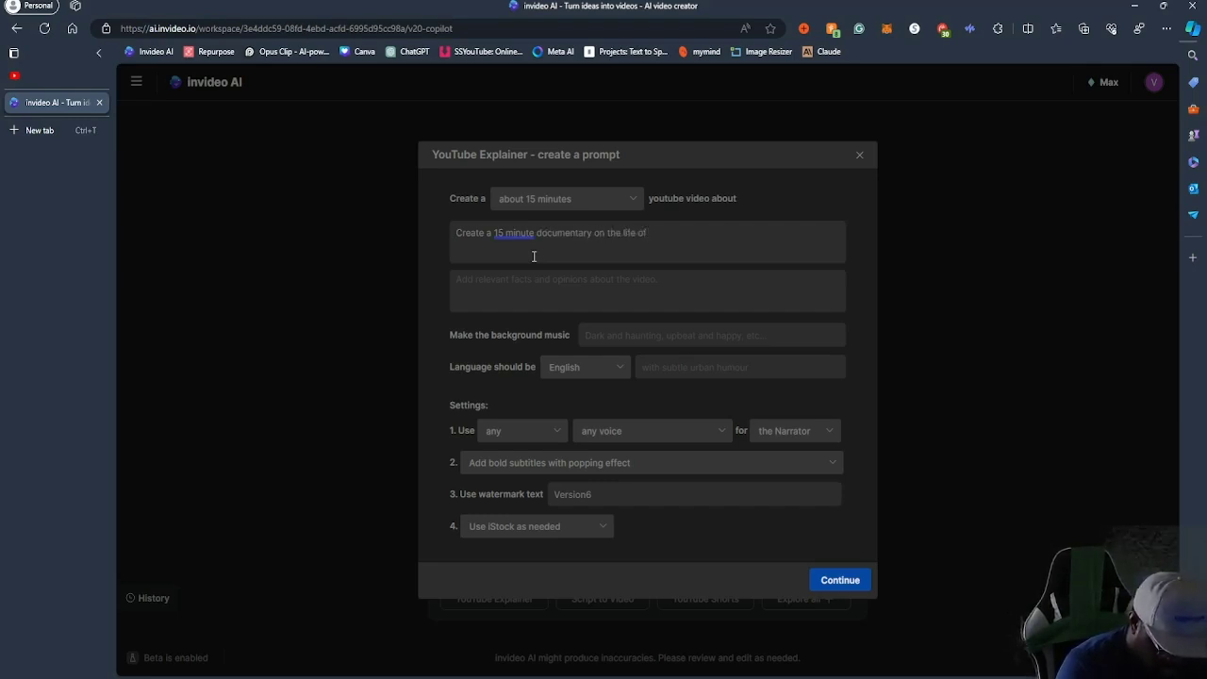
{"action": "type", "text": " napoleo"}
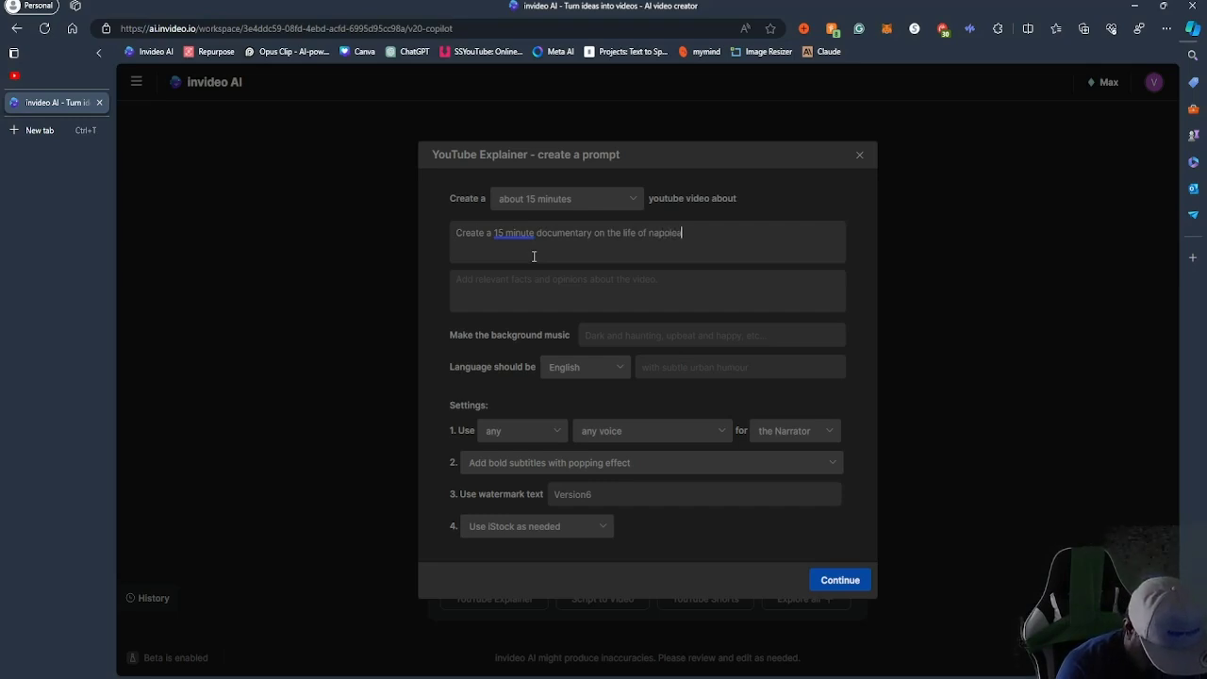
Continue the topic text with ", in a dramatic style, and providing background details of his early life"
{"action": "type", "text": "n, in a d"}
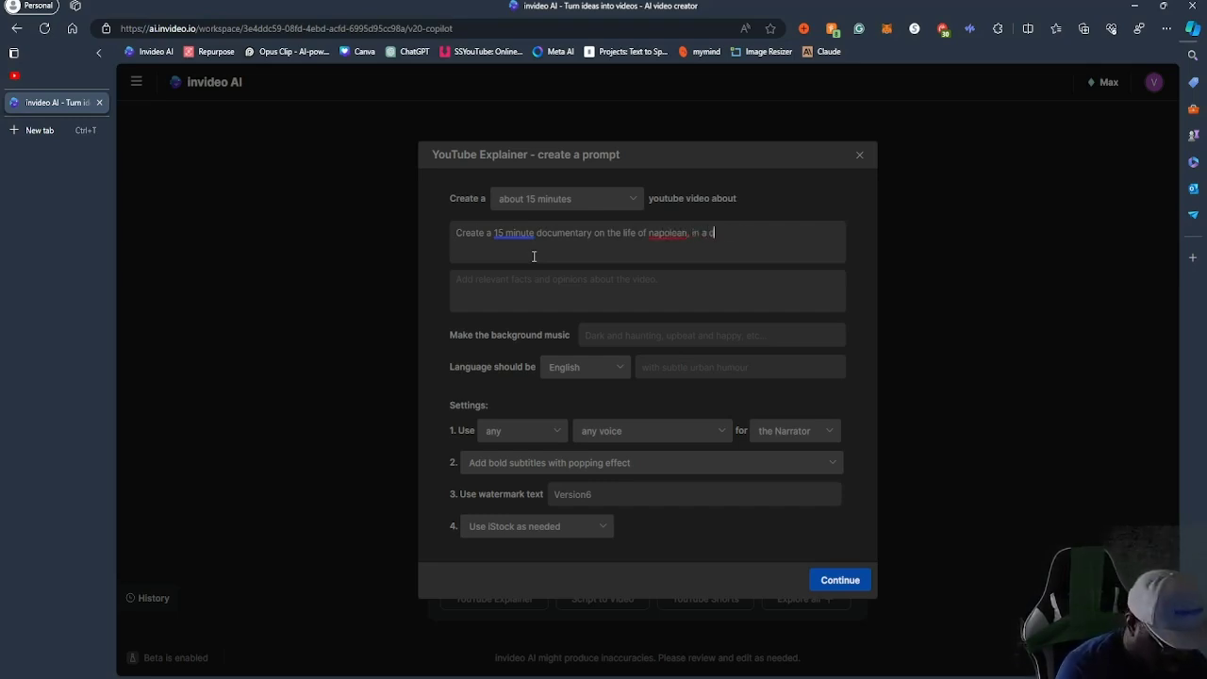
{"action": "type", "text": "ramatic "}
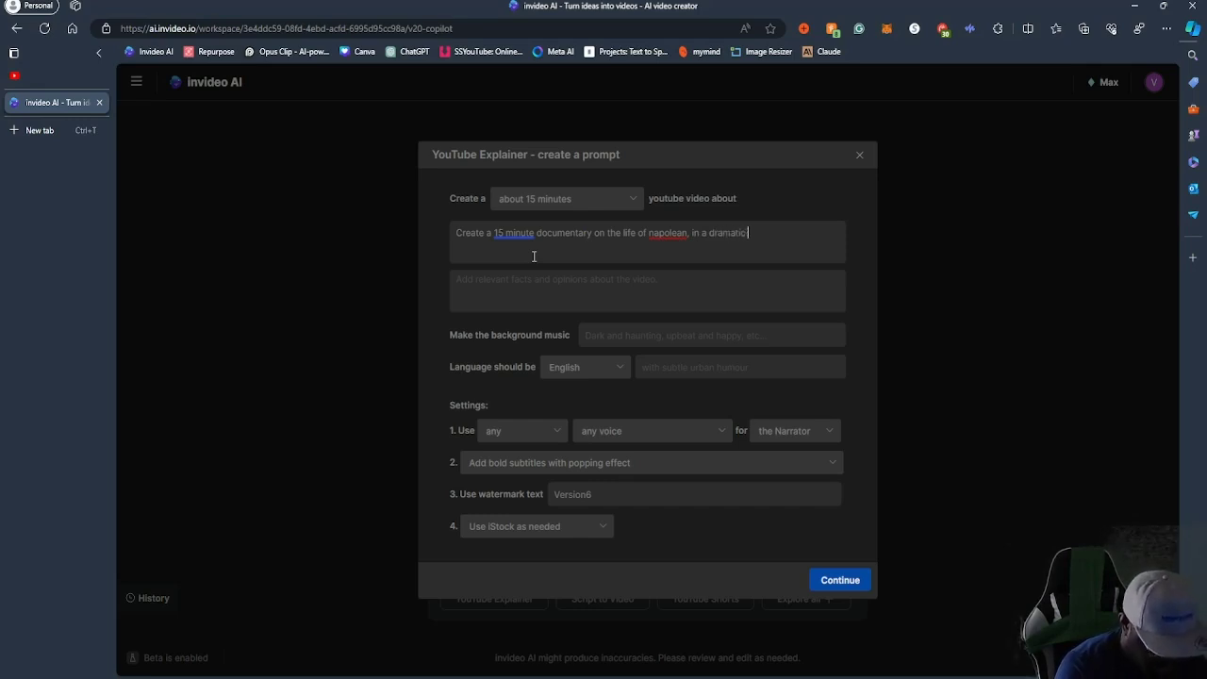
{"action": "type", "text": "style."}
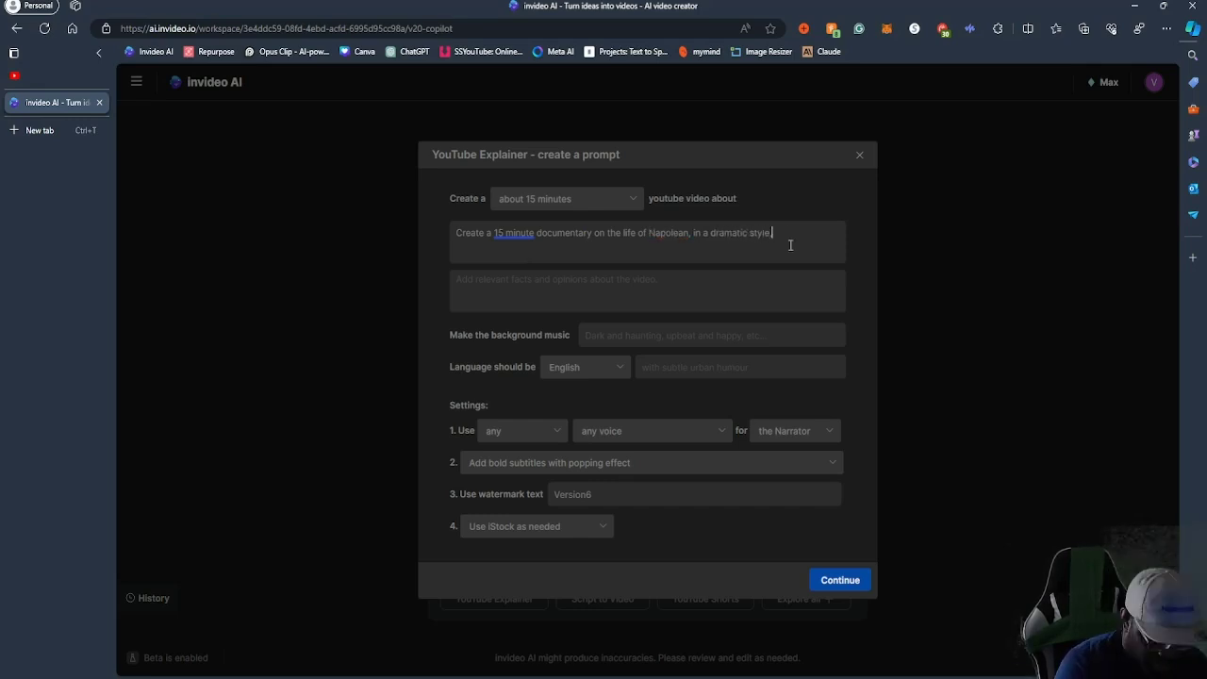
{"action": "key", "text": "BackSpace"}
{"action": "type", "text": ", and"}
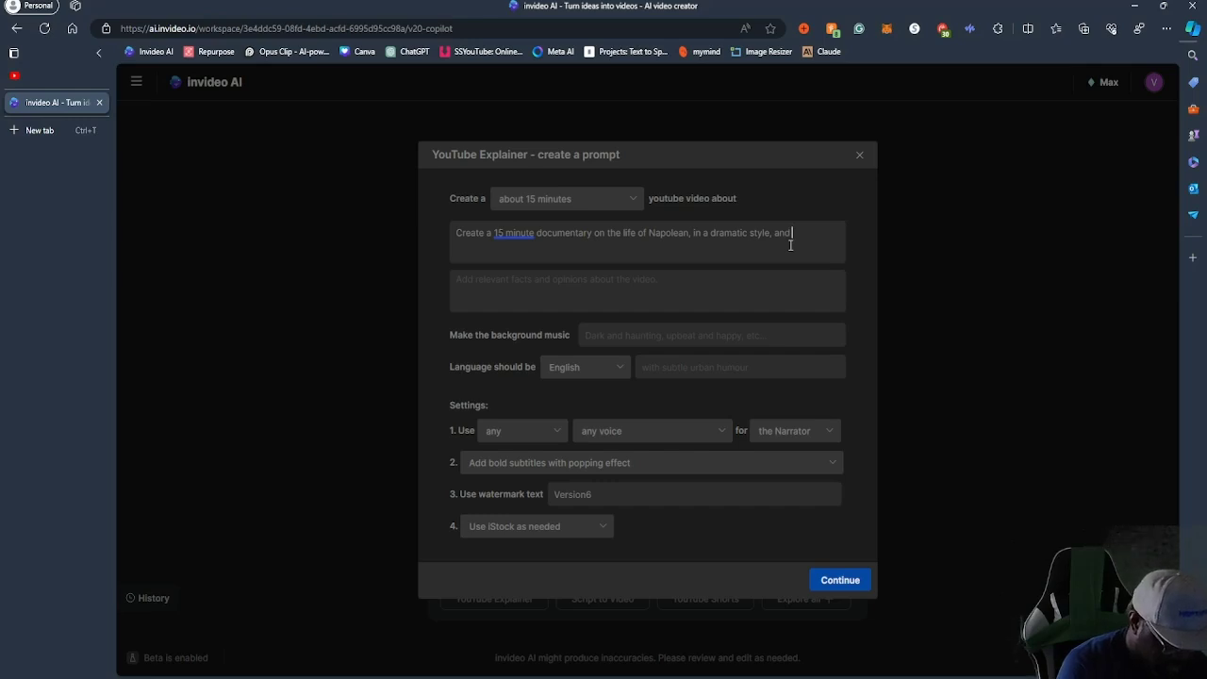
{"action": "type", "text": " providing back"}
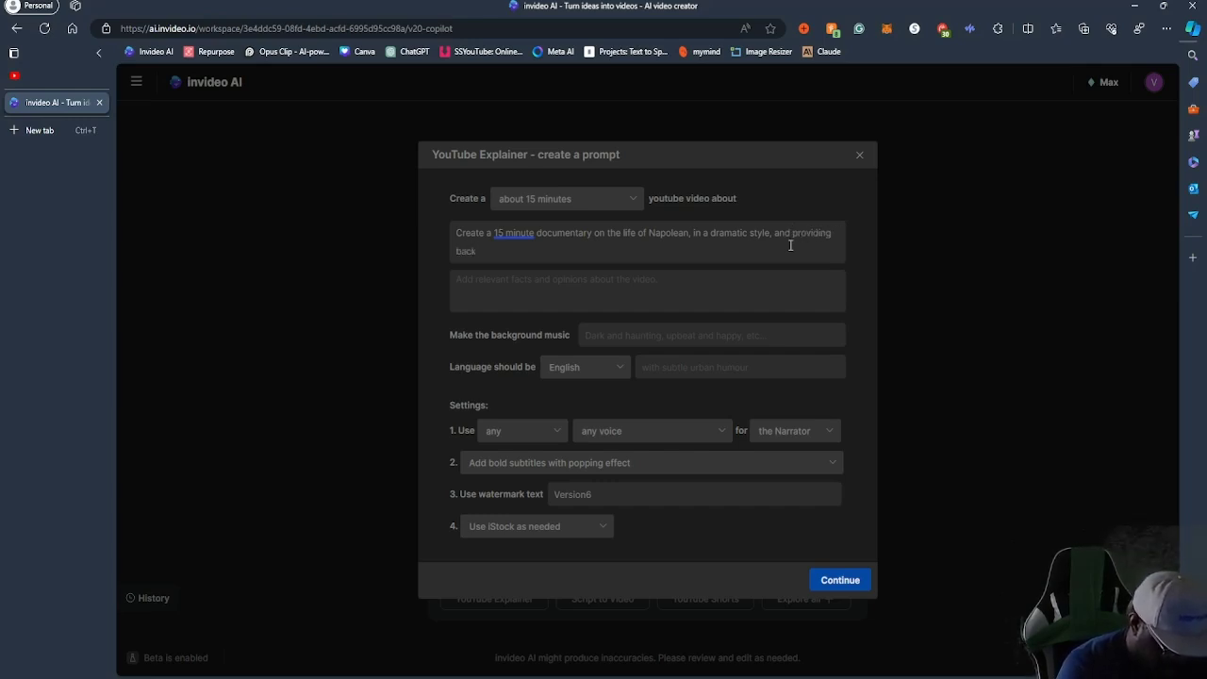
{"action": "type", "text": "ground "}
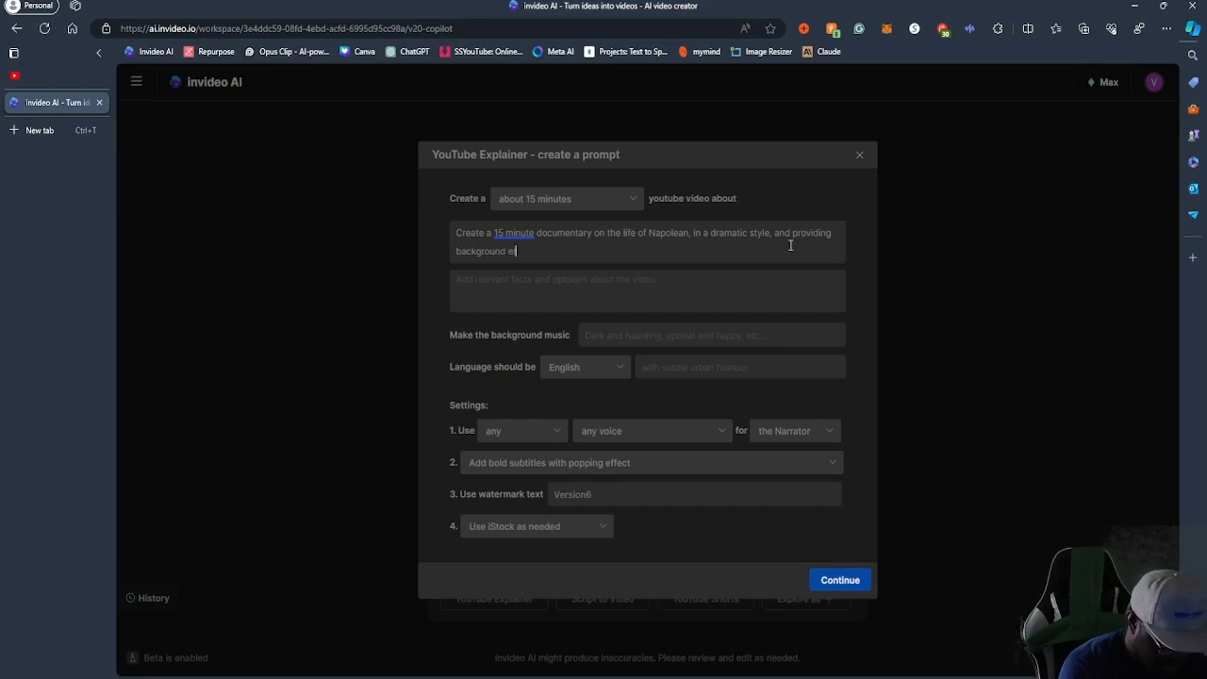
{"action": "type", "text": "etails of his"}
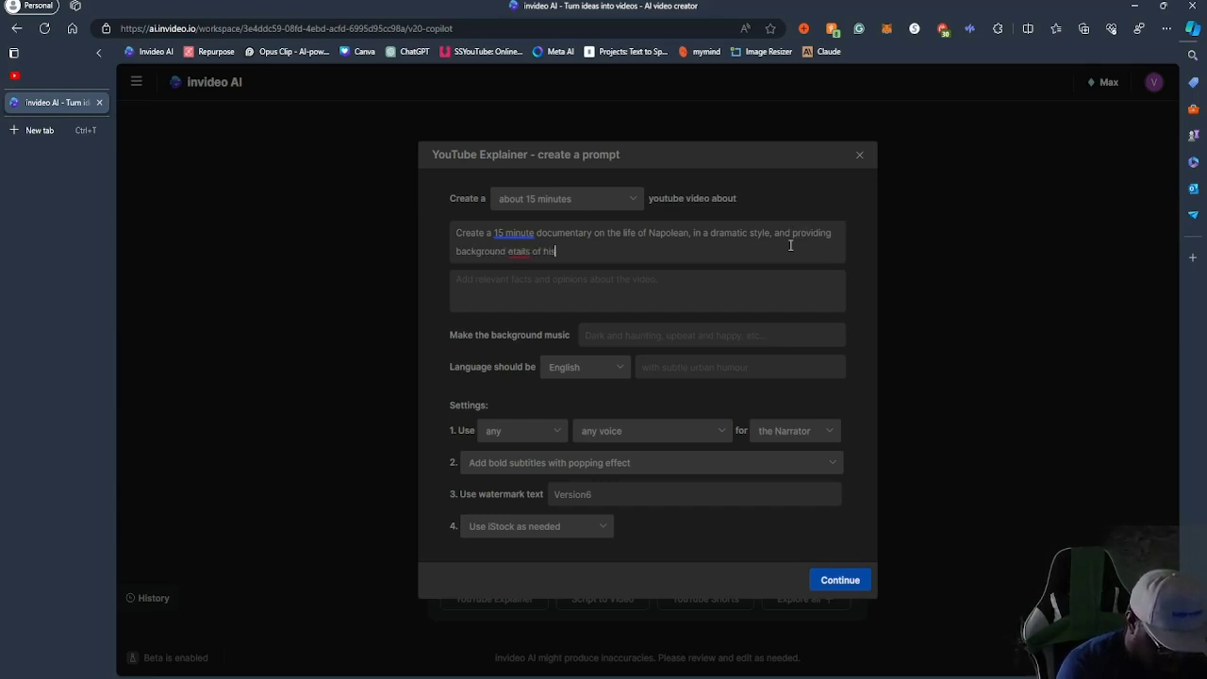
{"action": "type", "text": " early"}
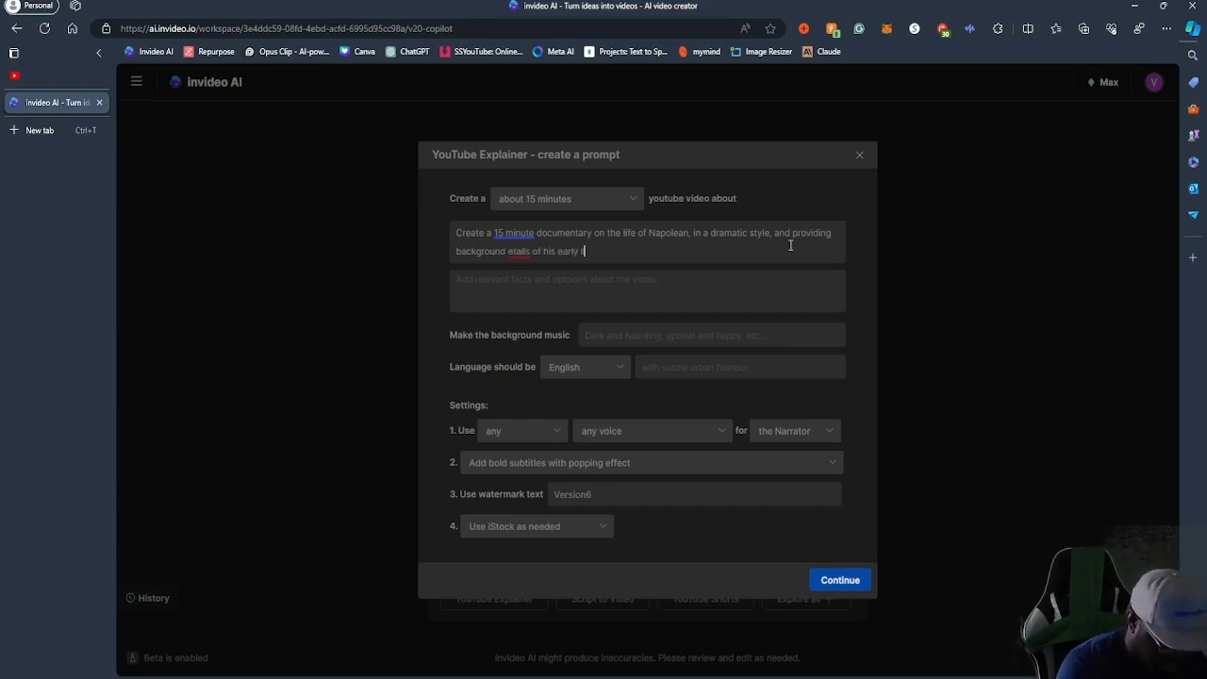
{"action": "type", "text": "lid"}
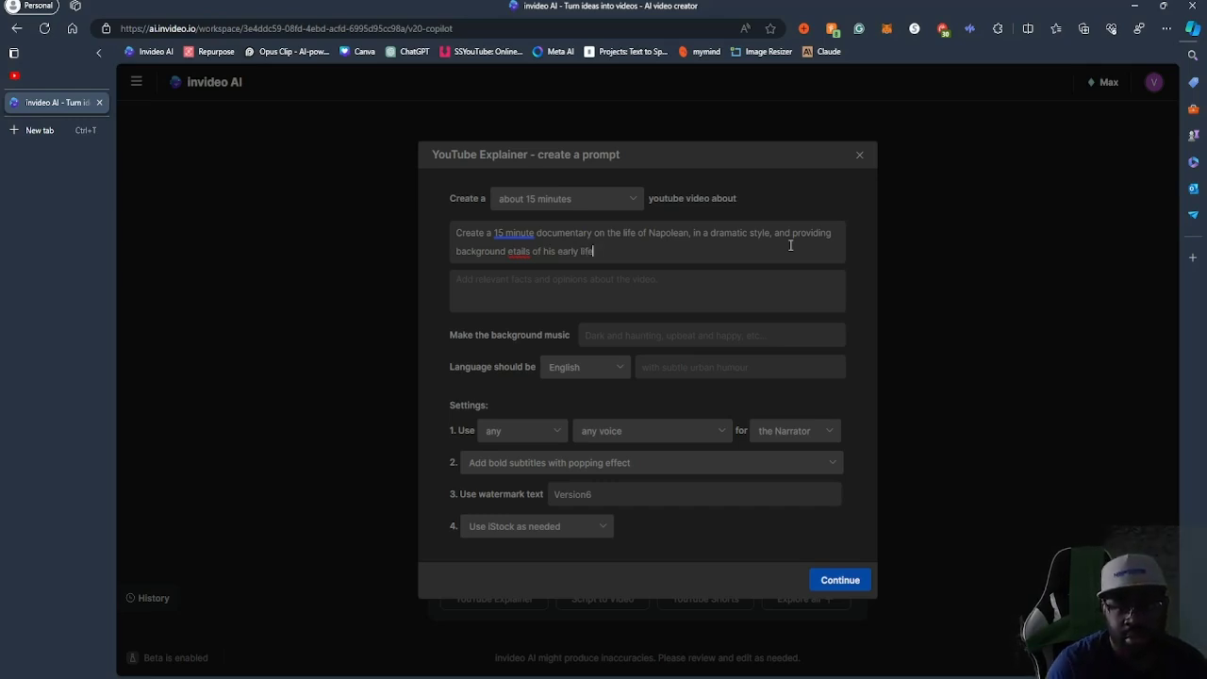
Review the topic text part by part: the documentary subject, the dramatic style and the early-life background details
{"action": "key", "text": "ctrl+a"}
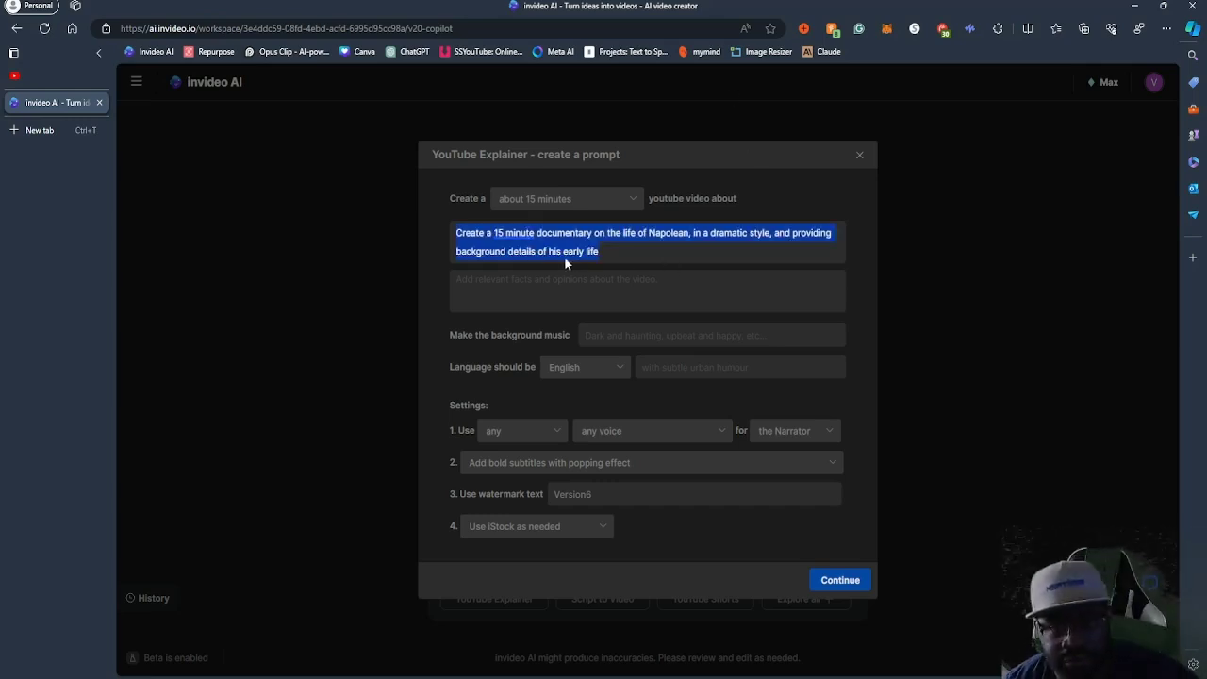
{"action": "left_click", "coordinate": [727, 297]}
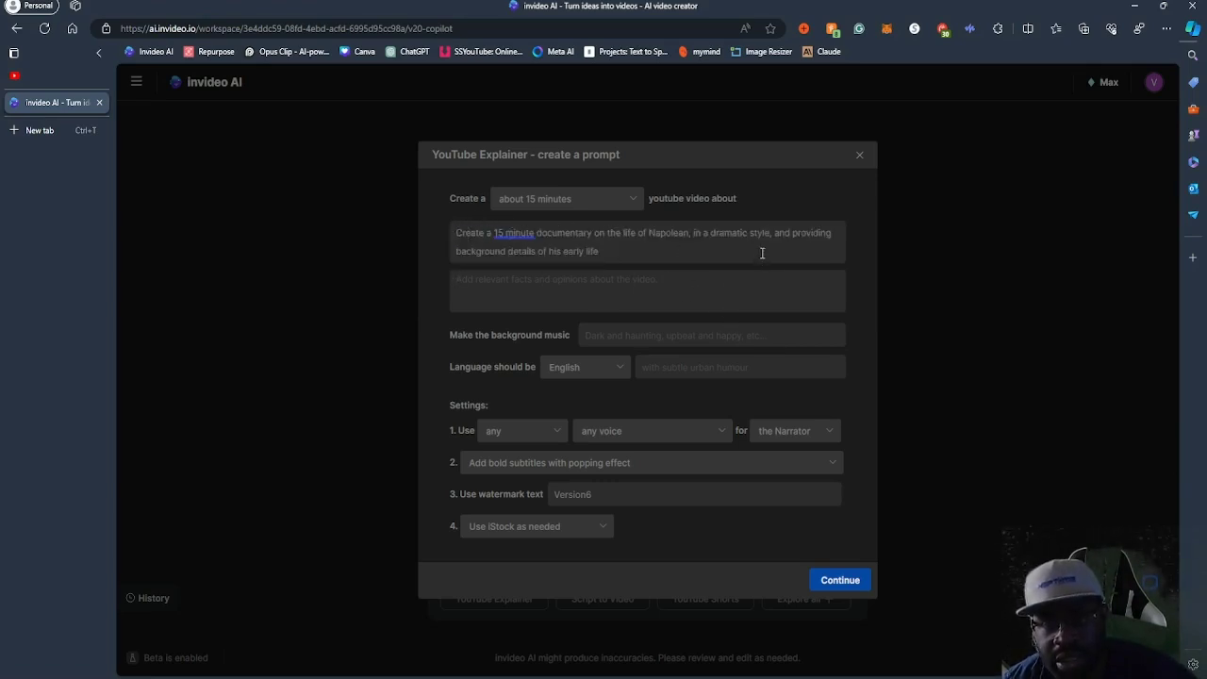
{"action": "left_click_drag", "start_coordinate": [689, 232], "coordinate": [800, 256]}
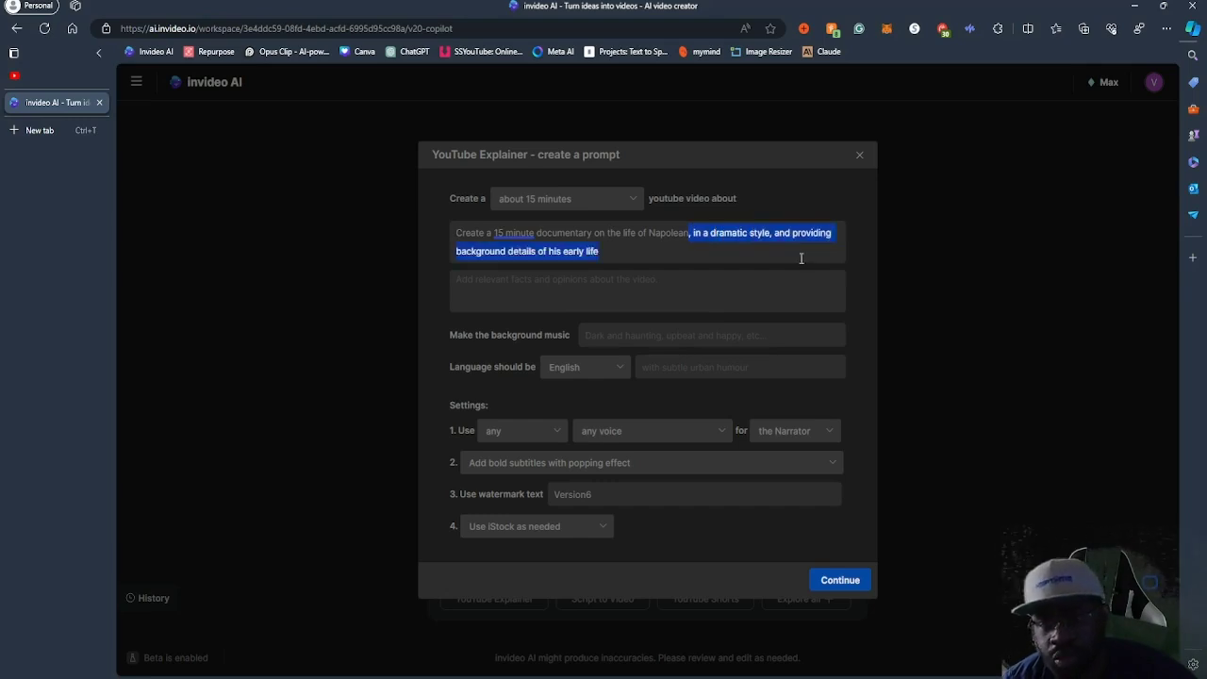
{"action": "left_click", "coordinate": [481, 242]}
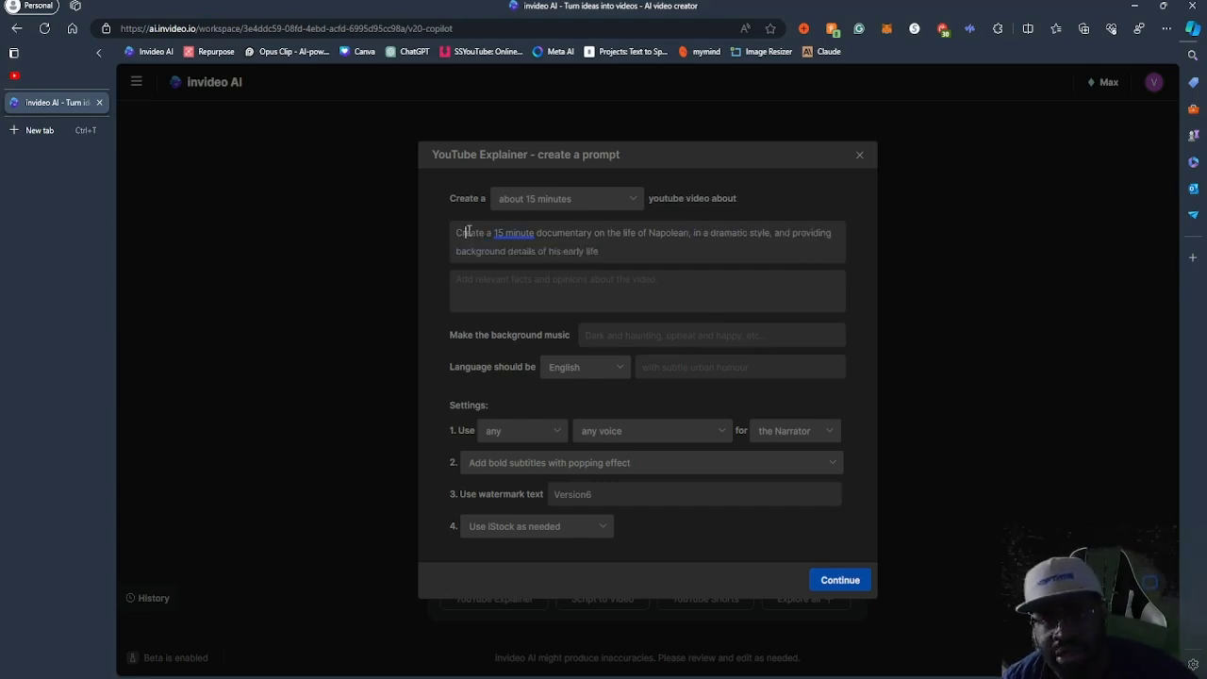
{"action": "left_click_drag", "start_coordinate": [691, 232], "coordinate": [468, 218]}
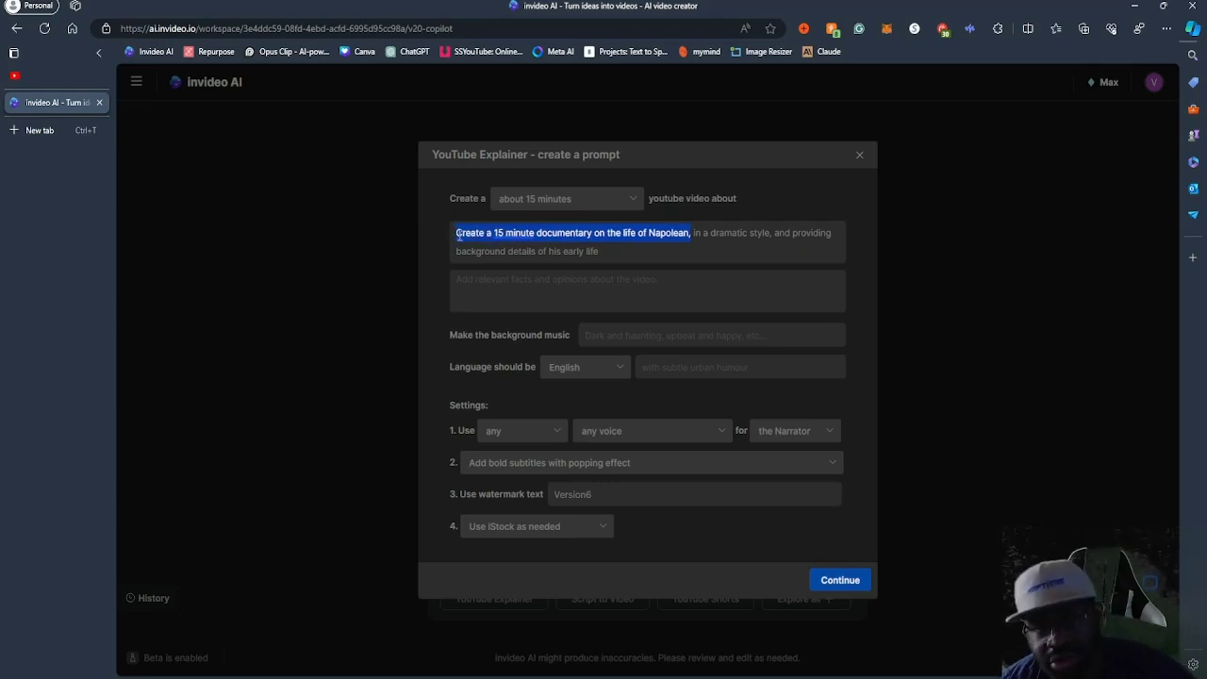
{"action": "left_click", "coordinate": [458, 236]}
{"action": "left_click_drag", "start_coordinate": [458, 236], "coordinate": [773, 236]}
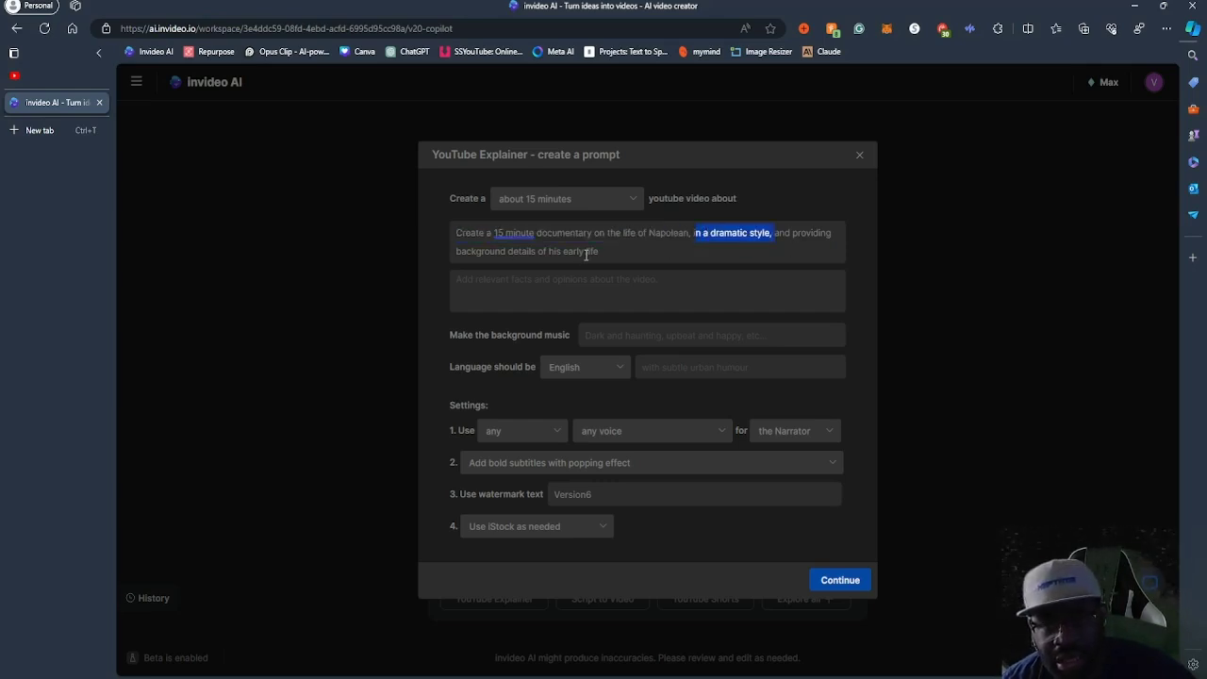
{"action": "left_click_drag", "start_coordinate": [616, 256], "coordinate": [773, 234]}
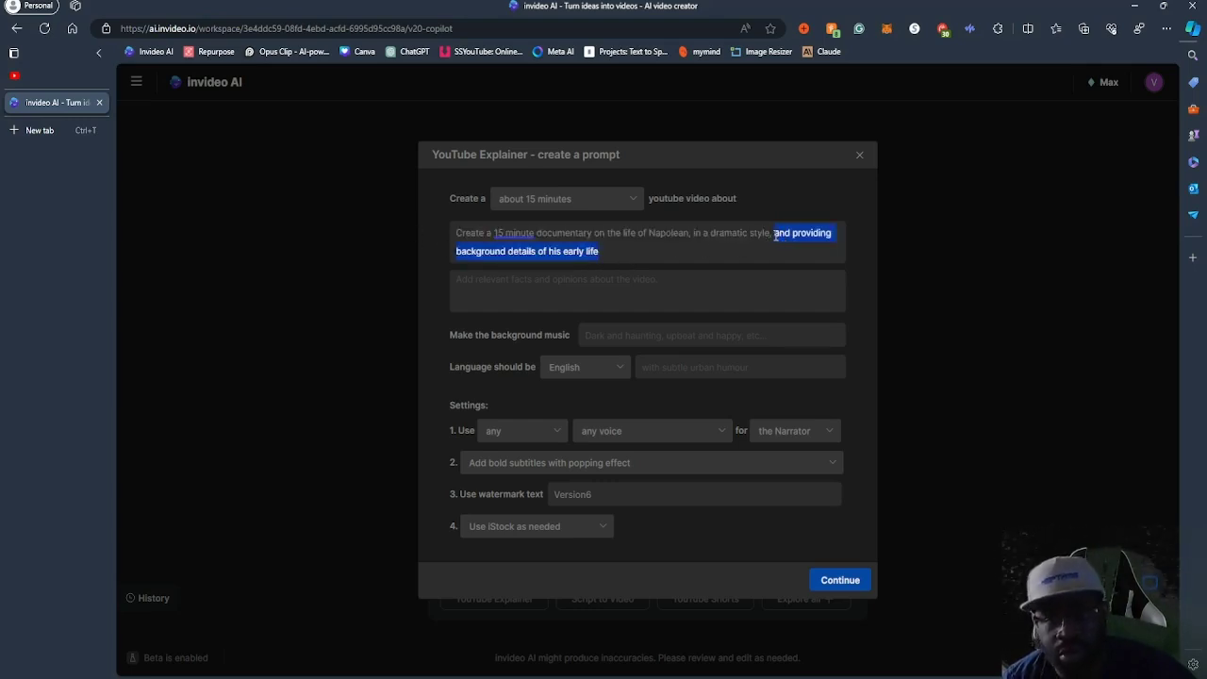
{"action": "left_click", "coordinate": [695, 236], "text": "shift"}
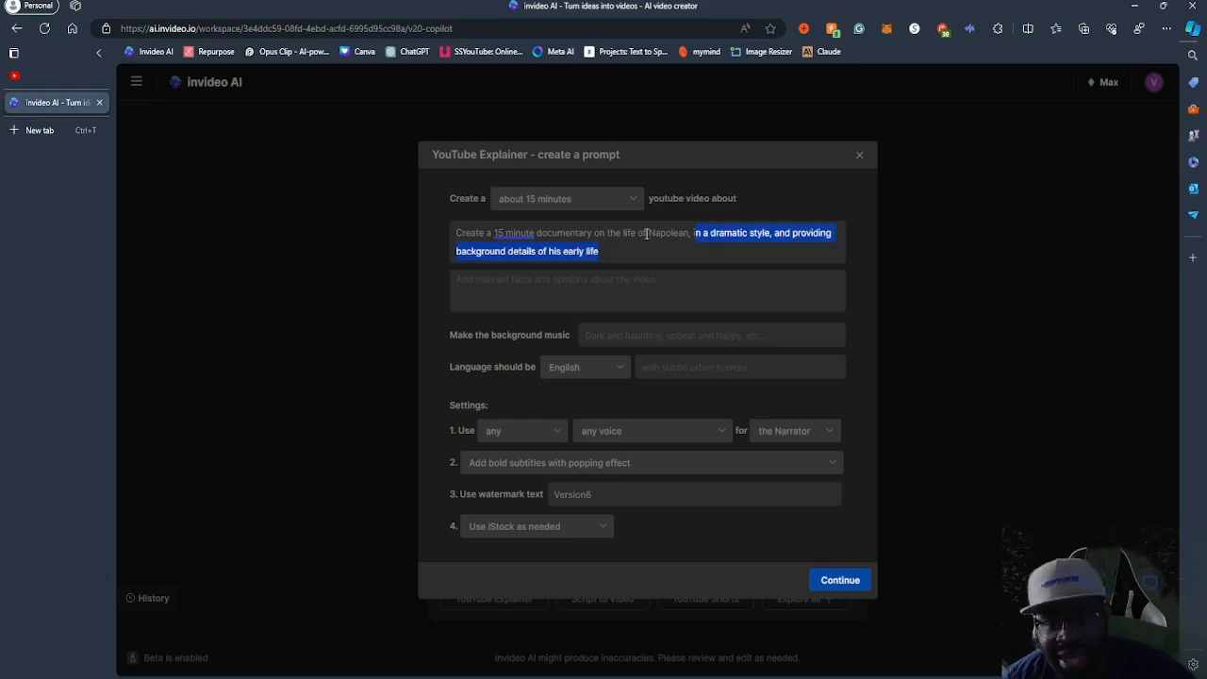
{"action": "left_click", "coordinate": [688, 253]}
Set the background music description to "dramatic"
{"action": "left_click", "coordinate": [538, 291]}
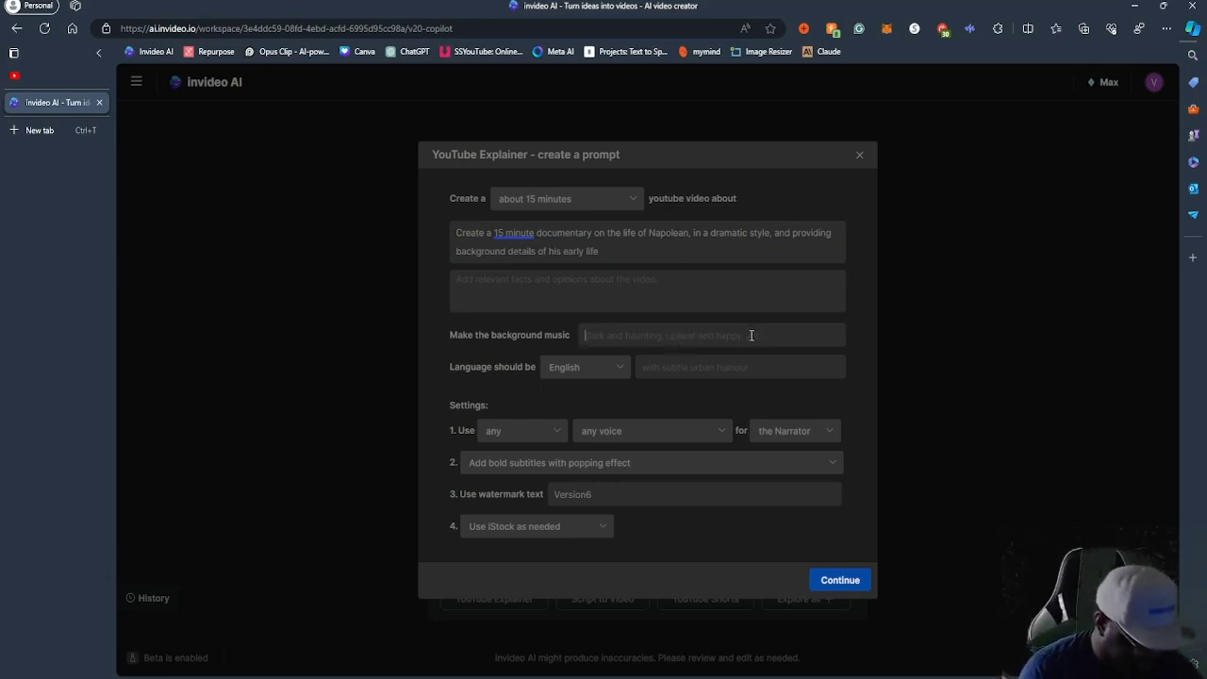
{"action": "type", "text": "dramat"}
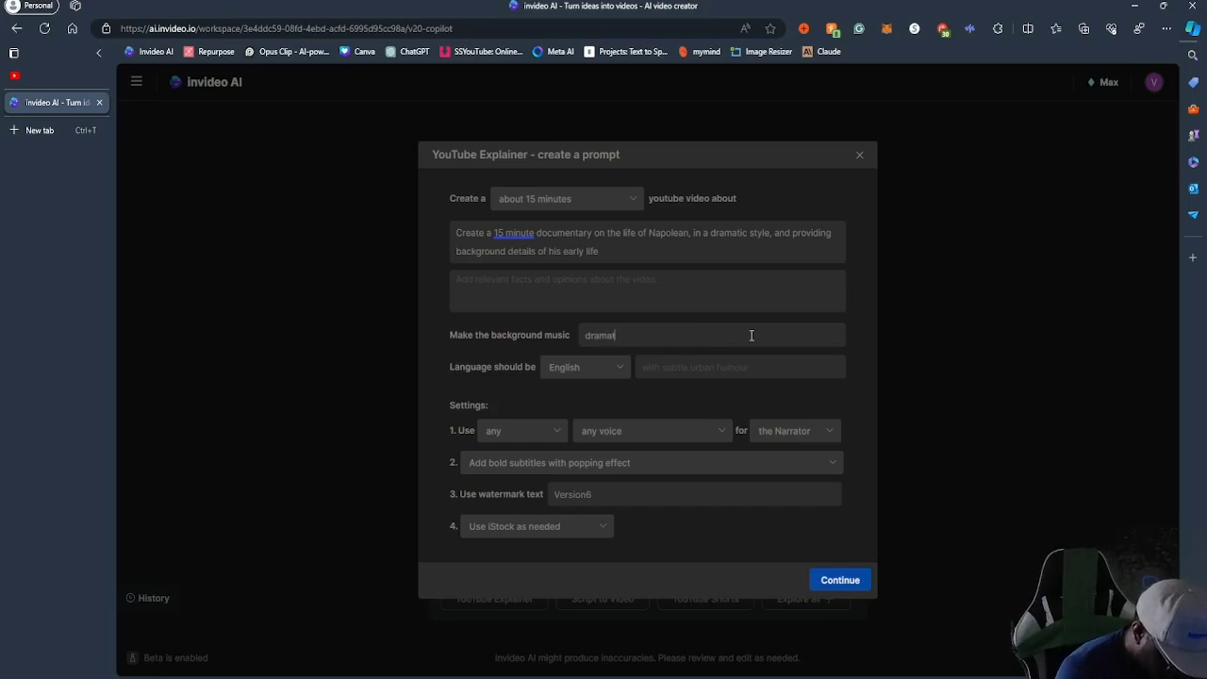
{"action": "type", "text": "ic"}
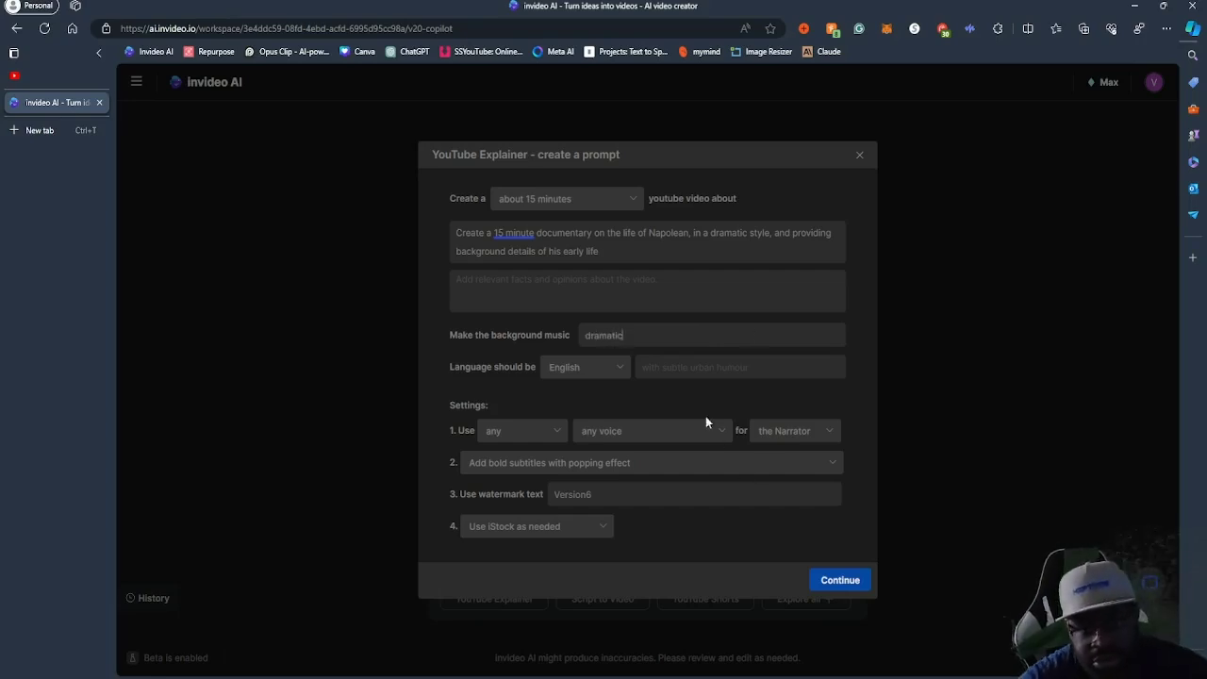
Choose a male, clear American voice for the narrator
{"action": "left_click", "coordinate": [560, 433]}
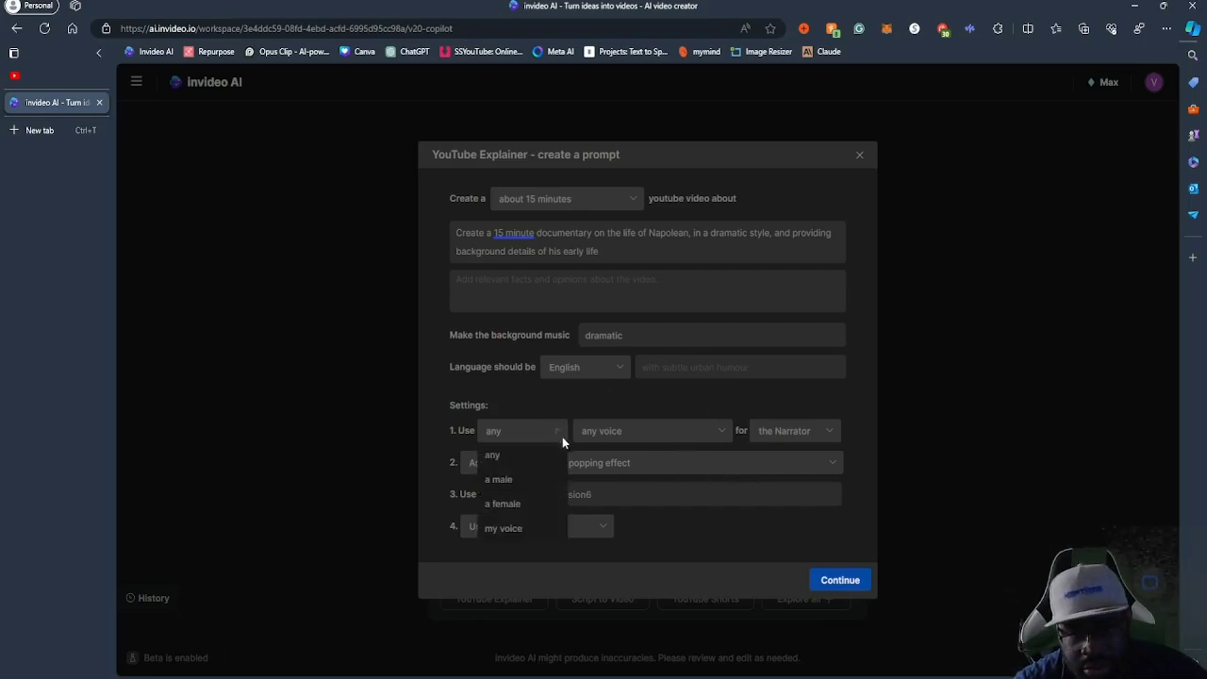
{"action": "left_click", "coordinate": [533, 500]}
{"action": "left_click", "coordinate": [545, 431]}
{"action": "left_click", "coordinate": [513, 481]}
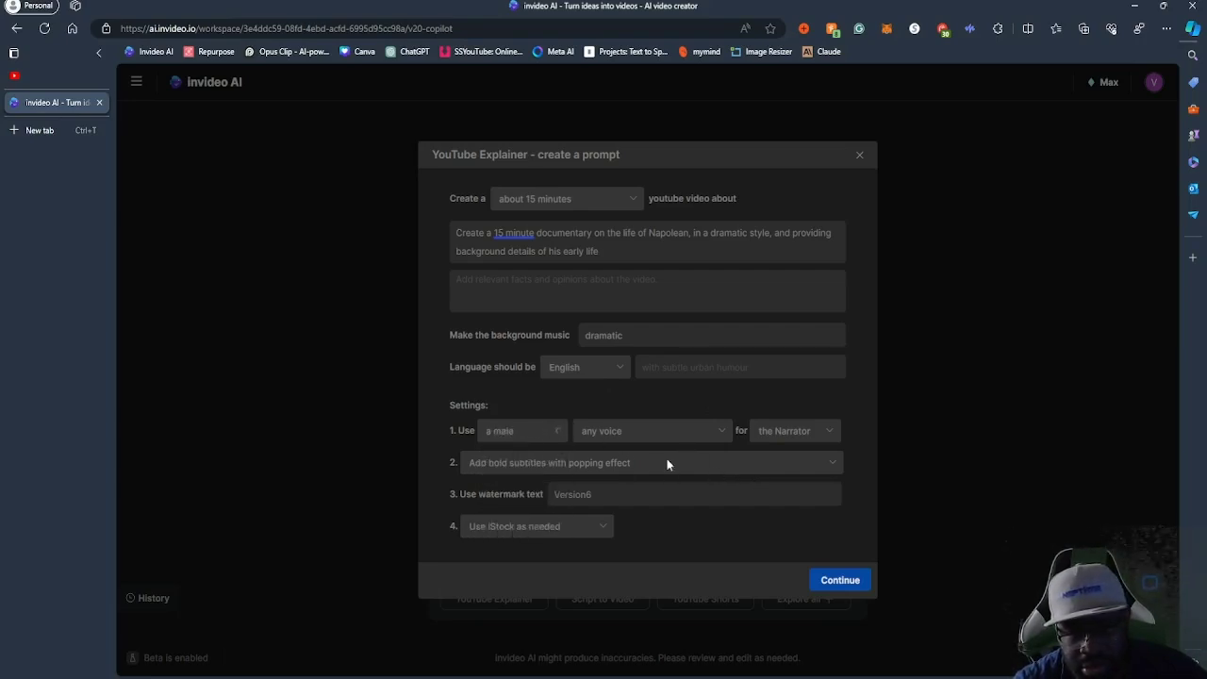
{"action": "left_click", "coordinate": [660, 431]}
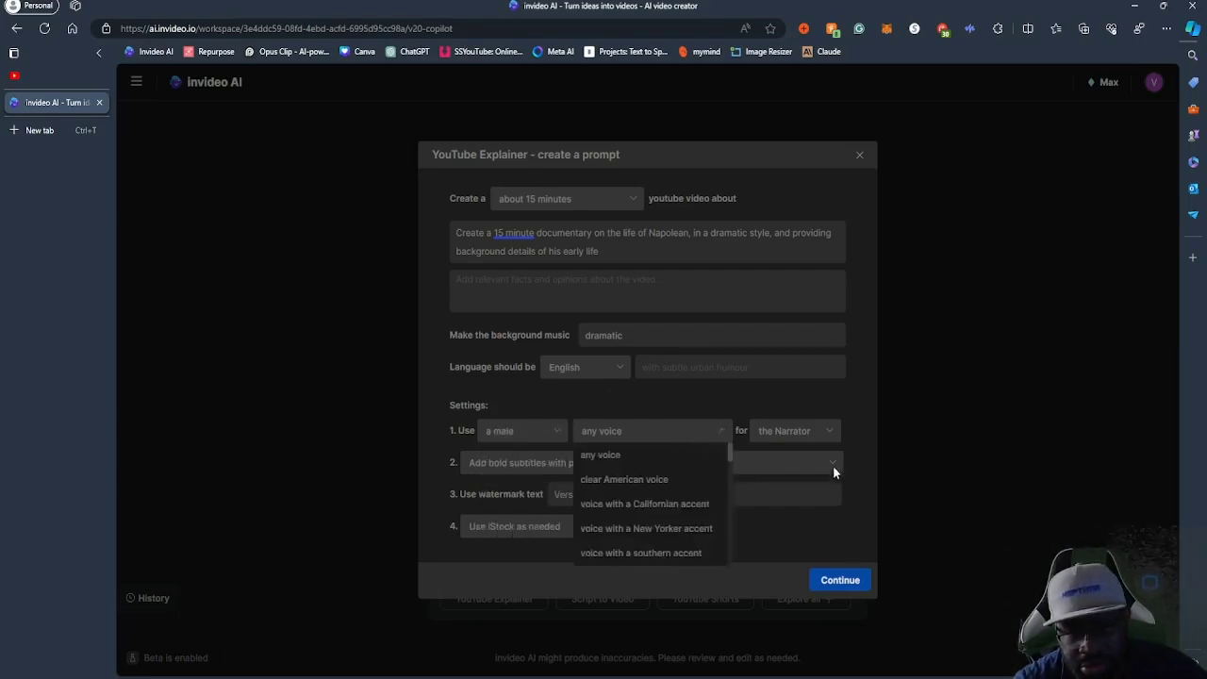
{"action": "left_click", "coordinate": [660, 481]}
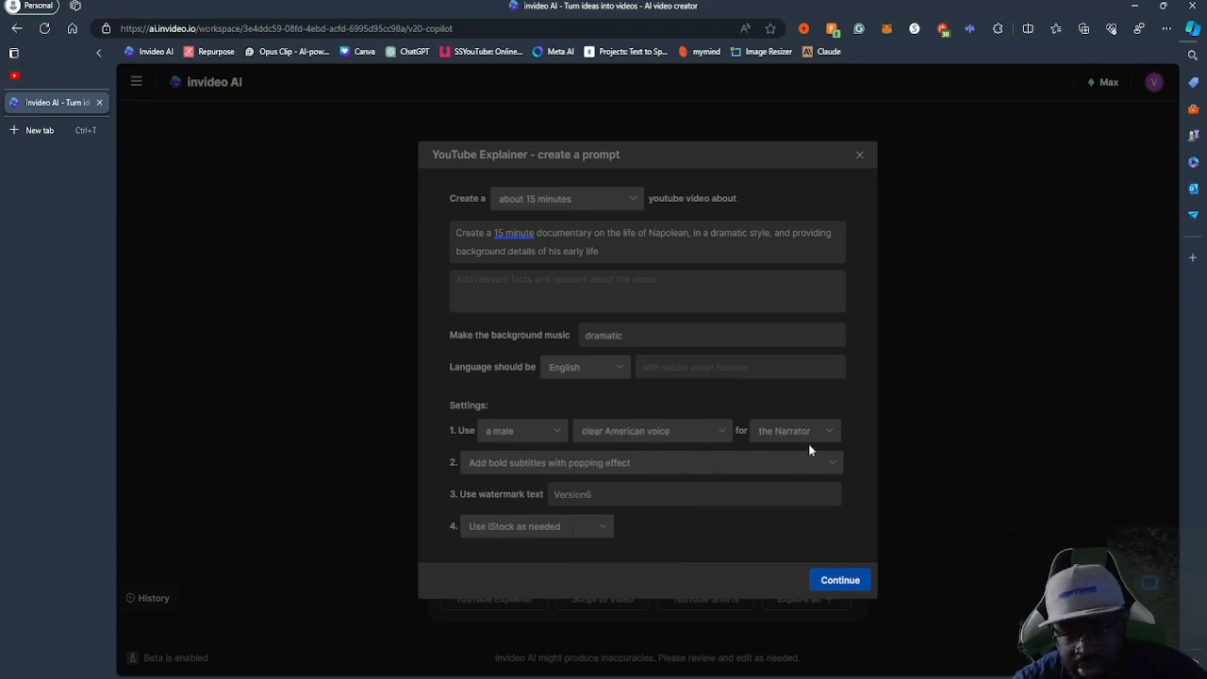
Check the subtitle style options and the list of speakers the voice can be assigned to
{"action": "left_click", "coordinate": [651, 464]}
{"action": "left_click", "coordinate": [665, 466]}
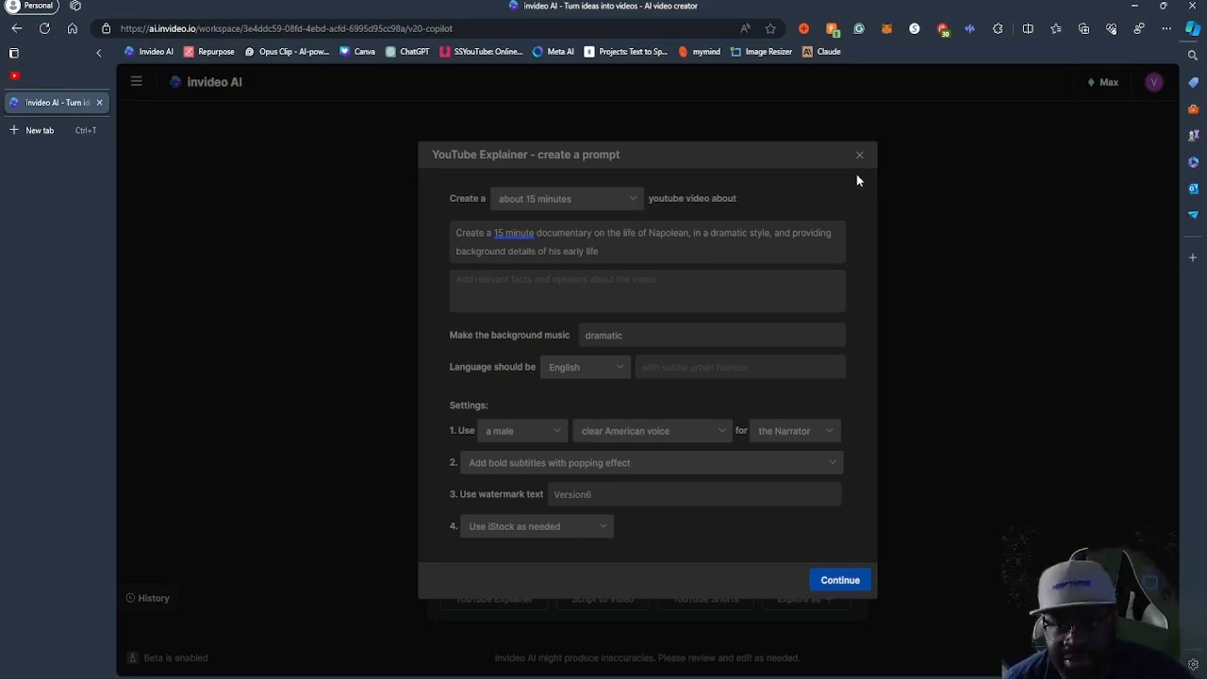
{"action": "left_click", "coordinate": [825, 432]}
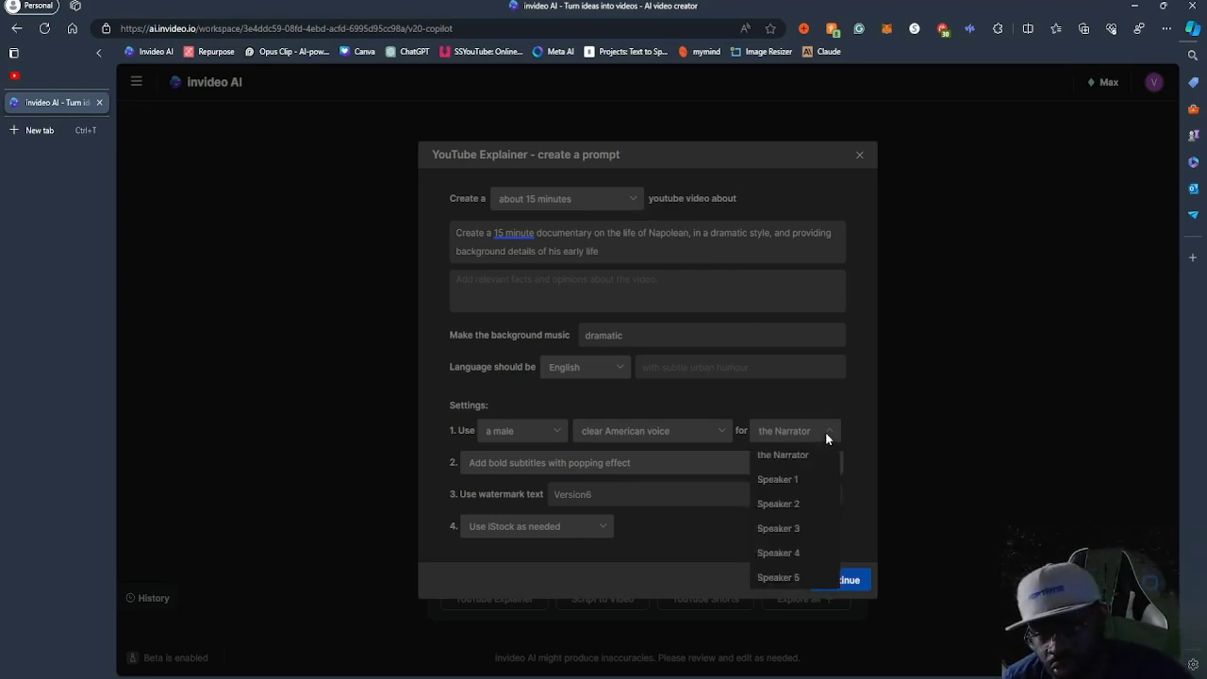
{"action": "left_click", "coordinate": [827, 430]}
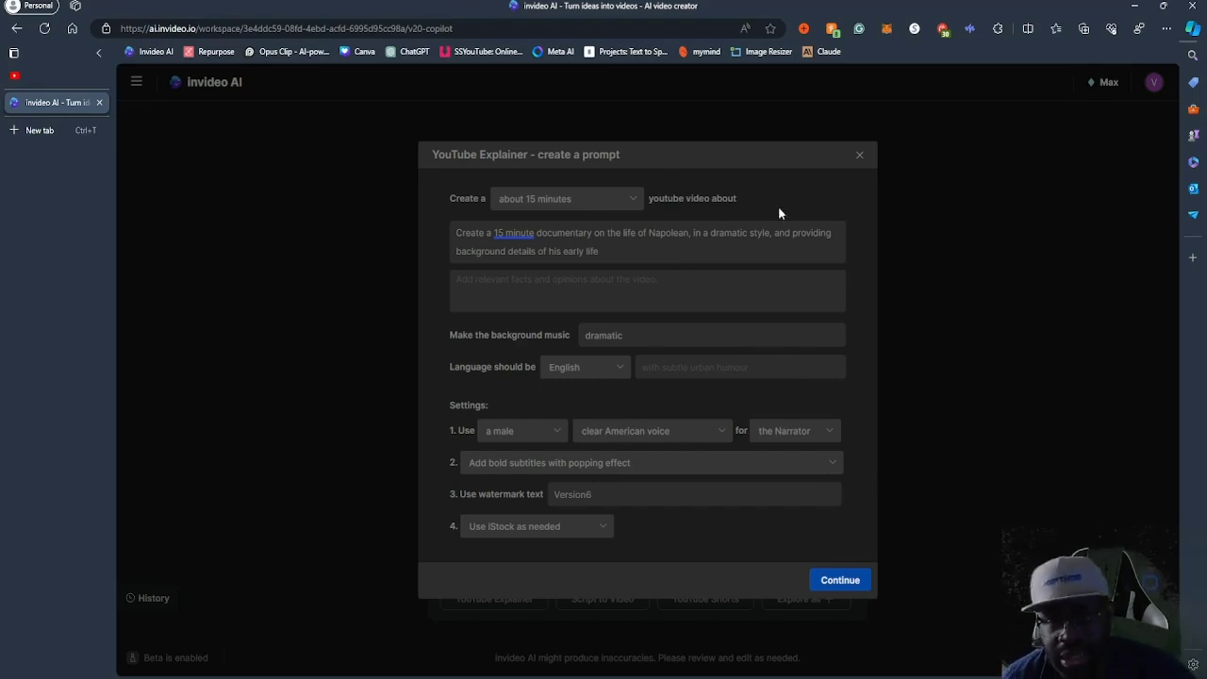
Switch from the YouTube Explainer prompt to a YouTube Shorts prompt with the topic "How to fry Calamaris"
{"action": "left_click", "coordinate": [858, 156]}
{"action": "left_click", "coordinate": [744, 598]}
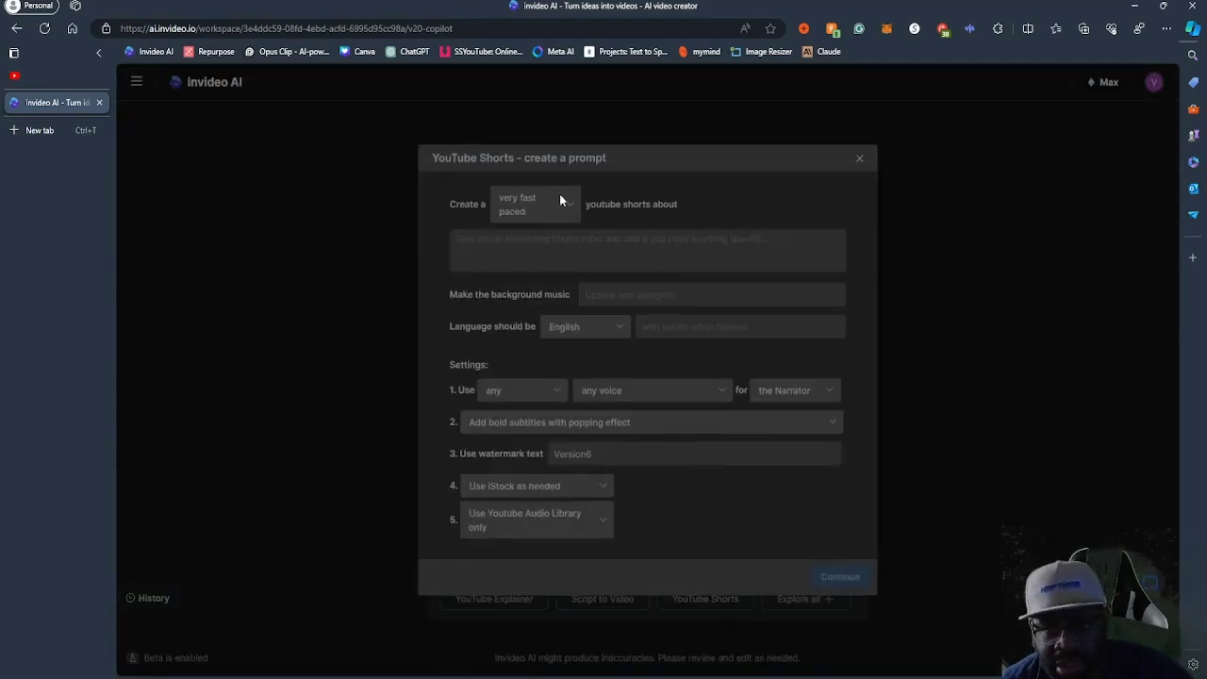
{"action": "left_click", "coordinate": [457, 245]}
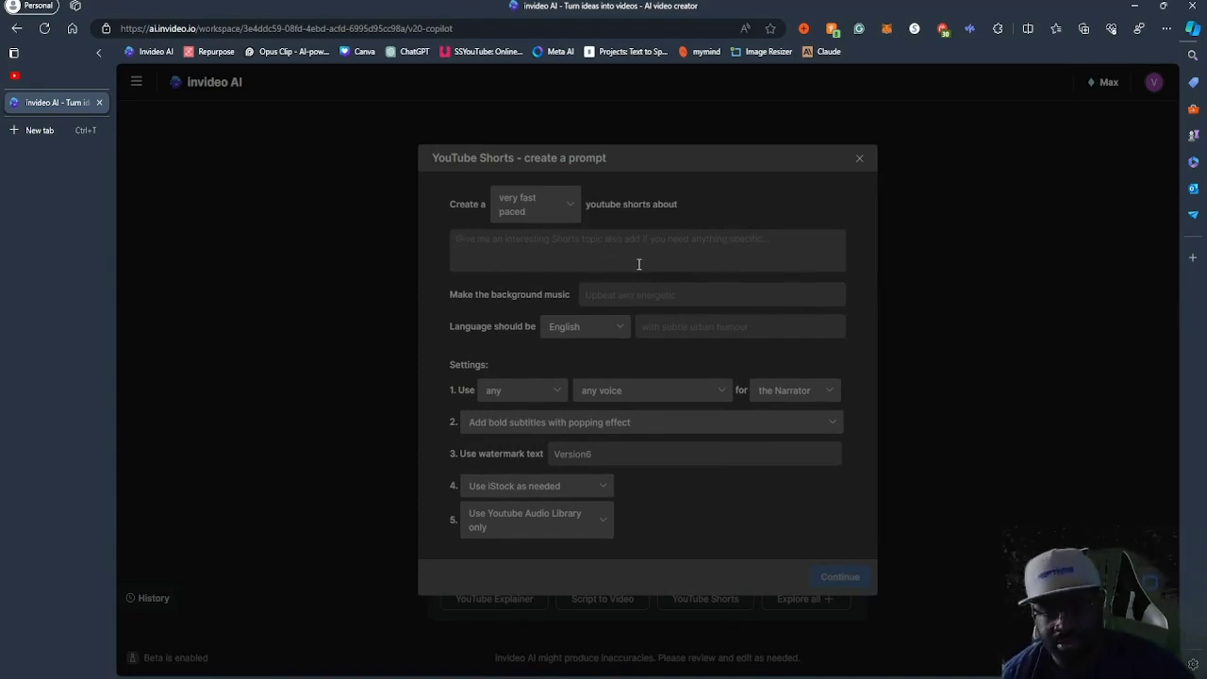
{"action": "type", "text": "How to f"}
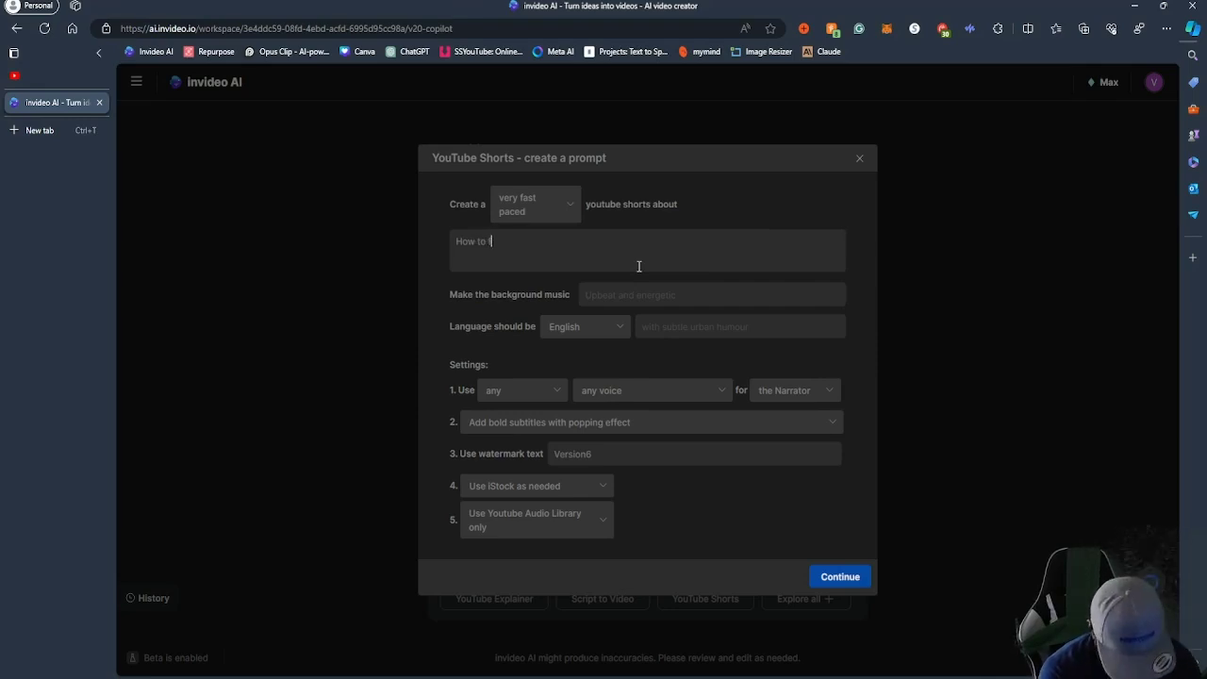
{"action": "type", "text": "ry calamari"}
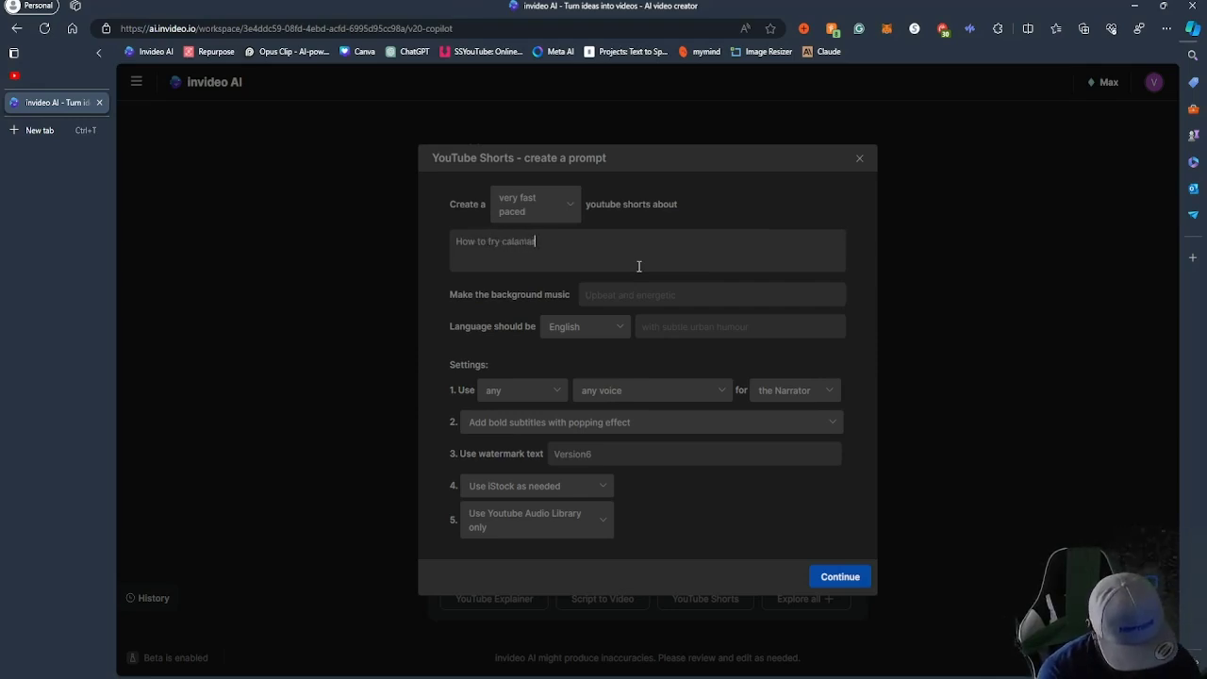
{"action": "type", "text": "s"}
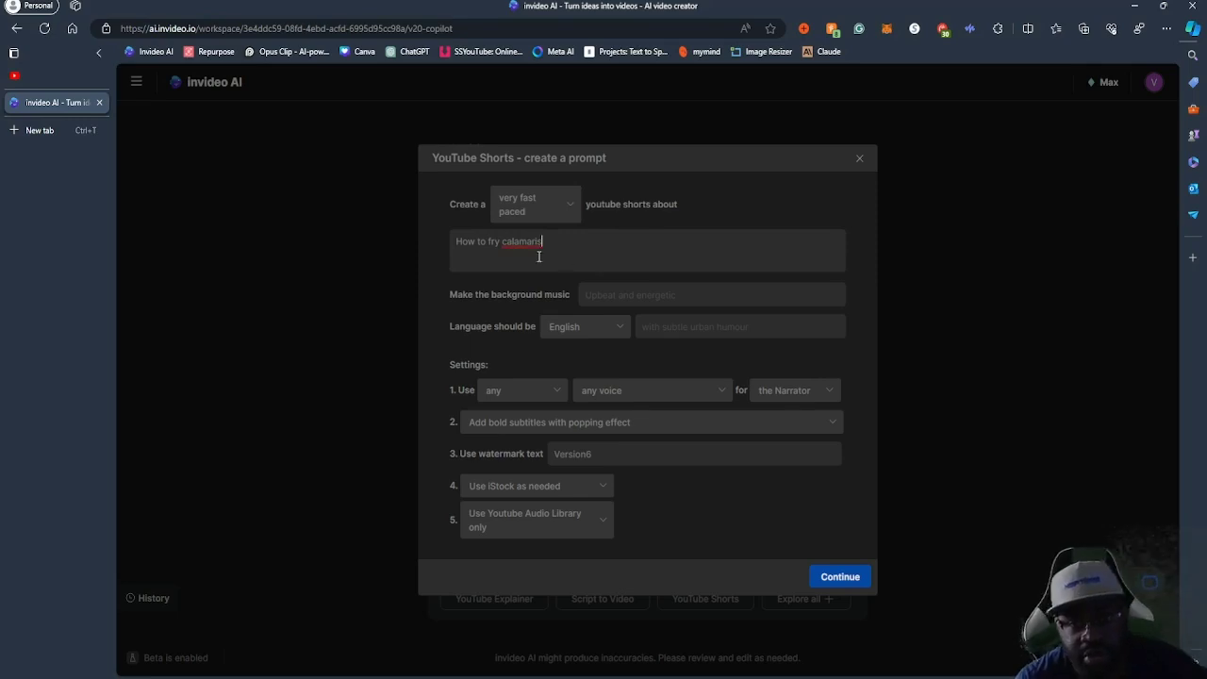
{"action": "key", "text": "ctrl+shift+Left"}
{"action": "type", "text": "Calamaris"}
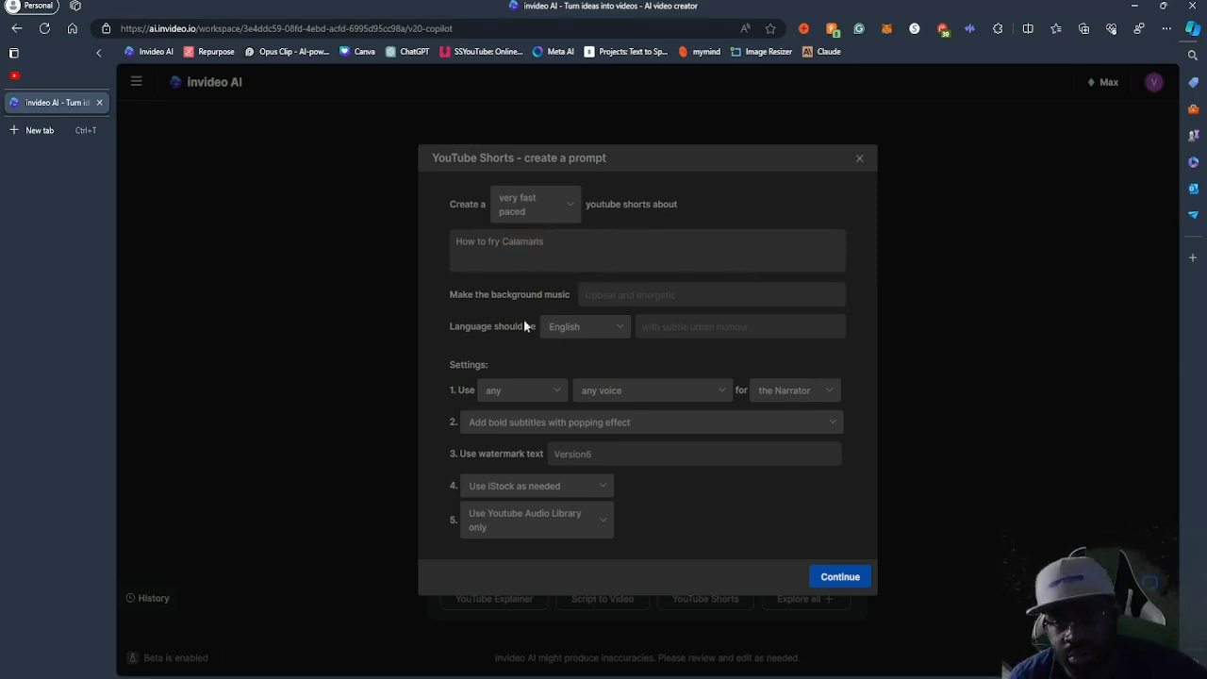
Describe the short's background music as "upbeat" and set its audio source to Storyblocks Audio only
{"action": "left_click", "coordinate": [681, 296]}
{"action": "type", "text": "upbeat"}
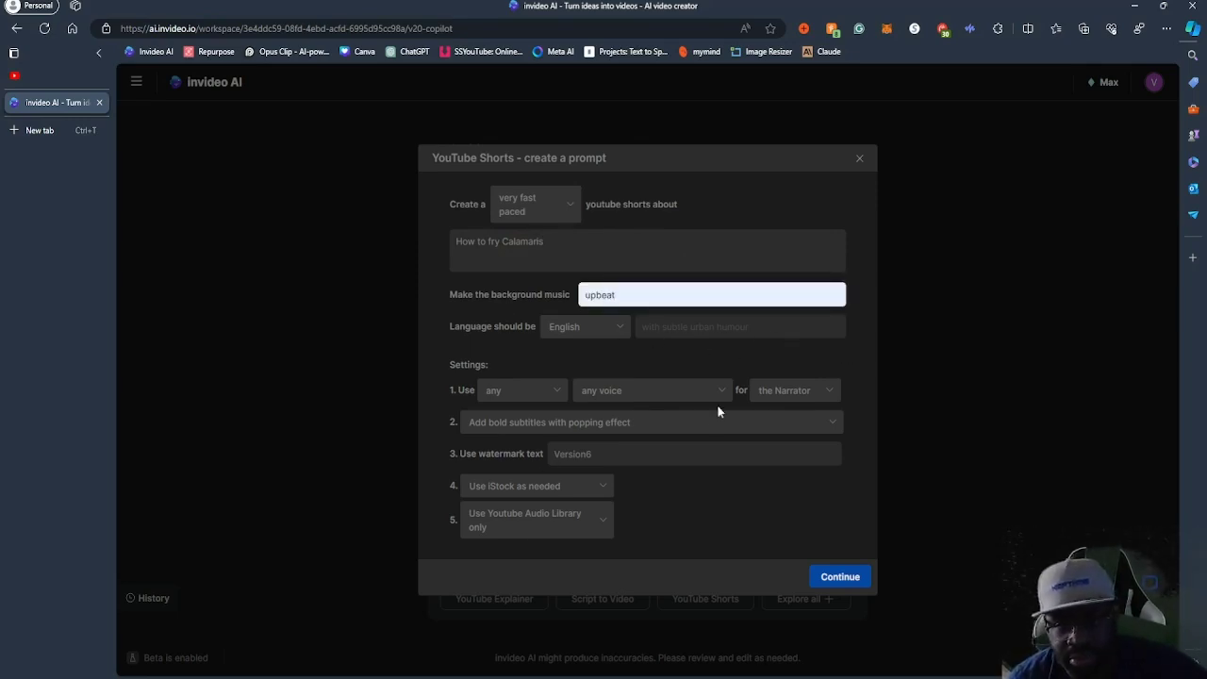
{"action": "left_click", "coordinate": [597, 519]}
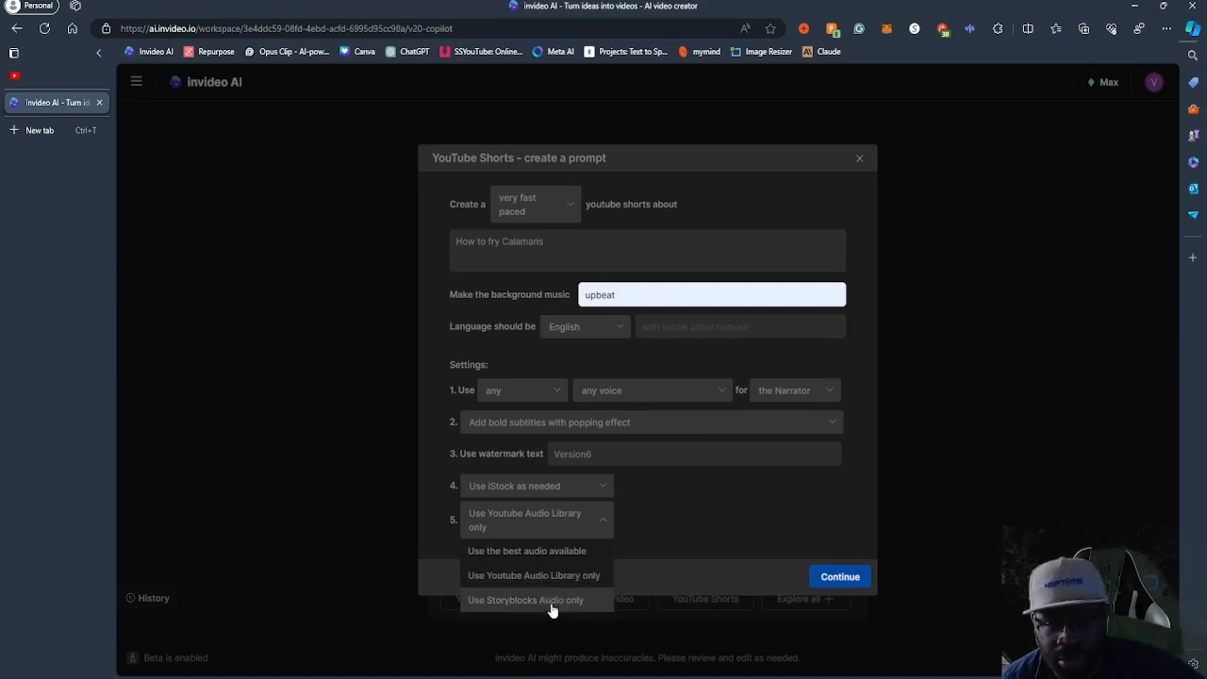
{"action": "left_click", "coordinate": [447, 525]}
{"action": "left_click", "coordinate": [608, 525]}
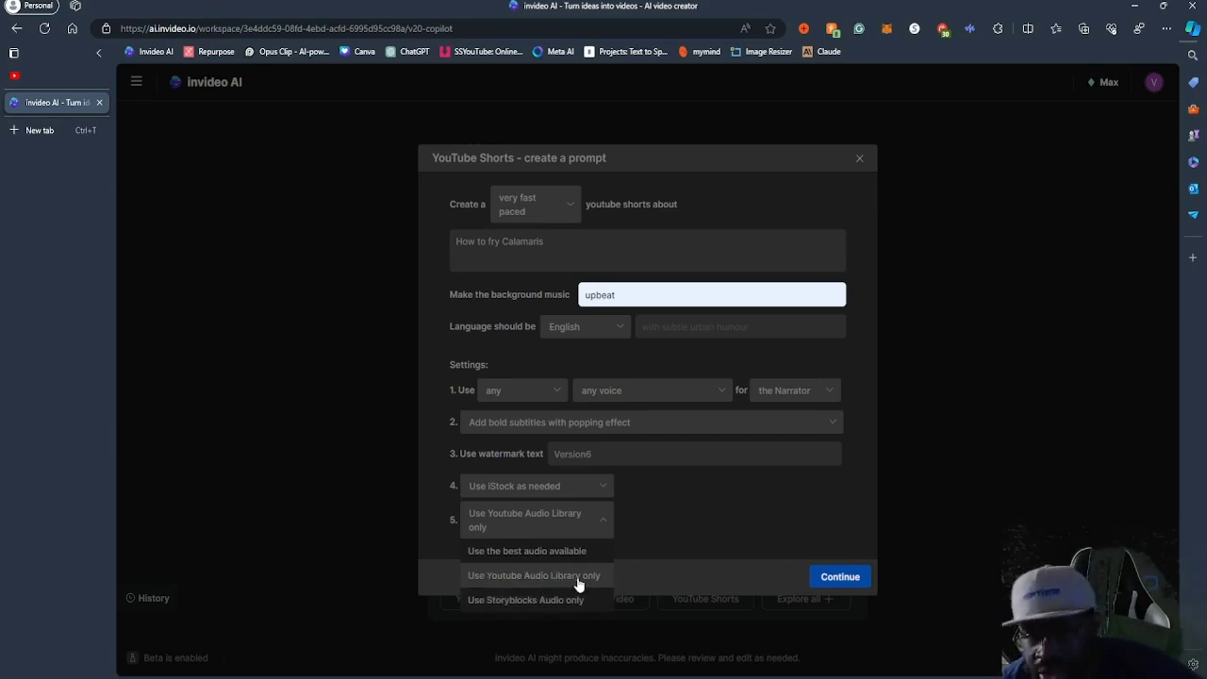
{"action": "left_click", "coordinate": [577, 576]}
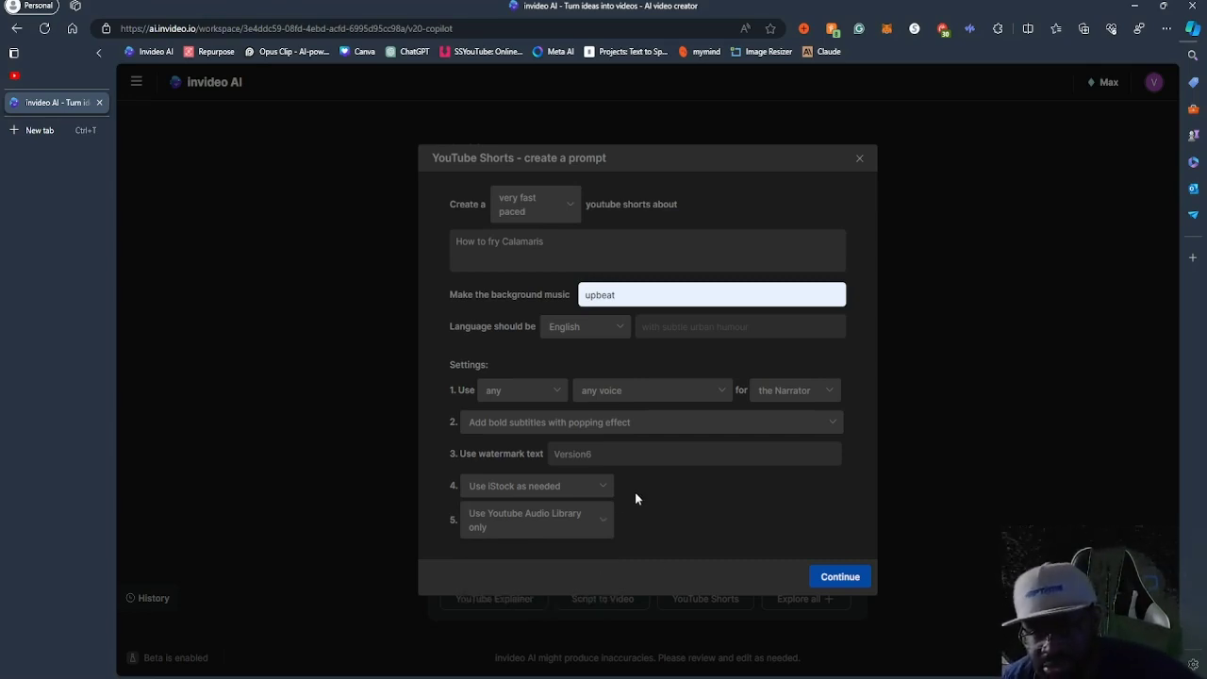
{"action": "left_click", "coordinate": [600, 517]}
{"action": "left_click", "coordinate": [590, 598]}
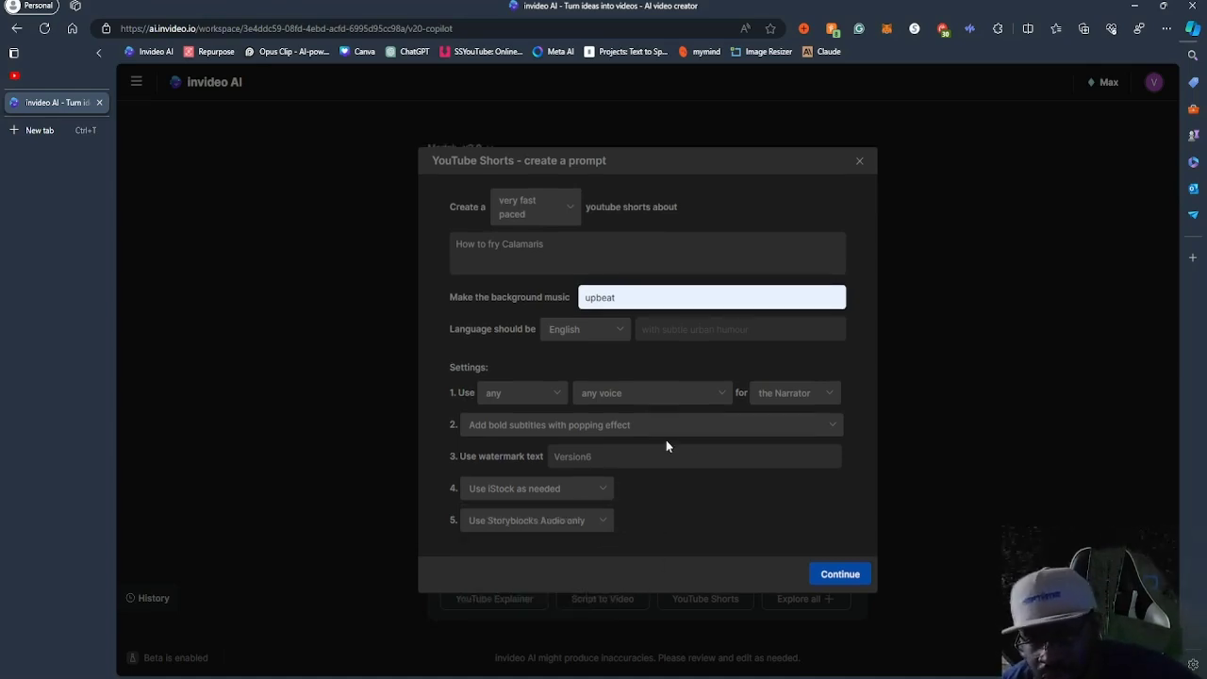
Check the subtitle styles available for the YouTube short, keeping the current choice
{"action": "left_click", "coordinate": [785, 427]}
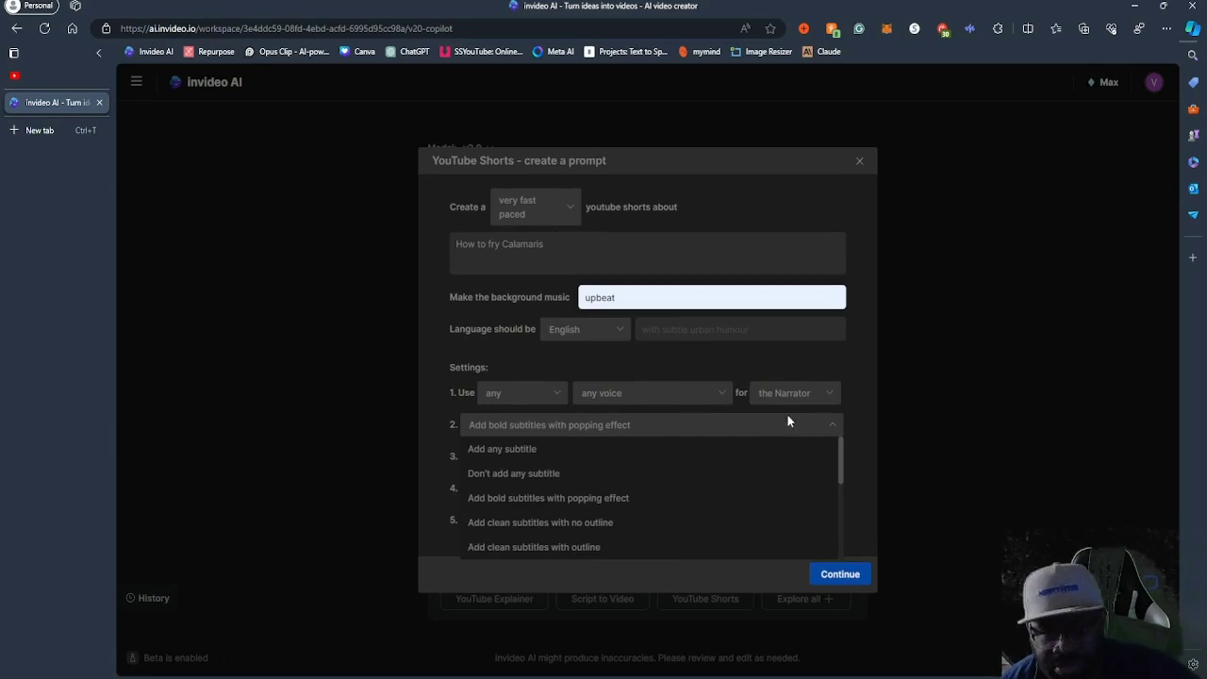
{"action": "left_click", "coordinate": [787, 417]}
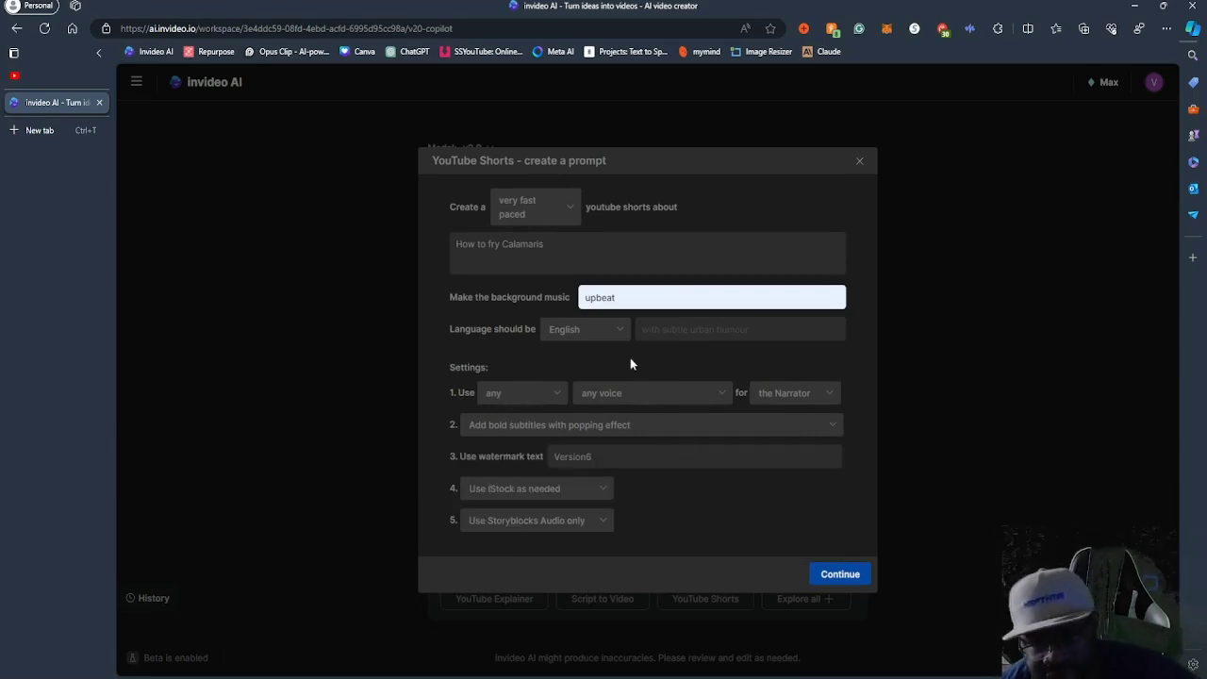